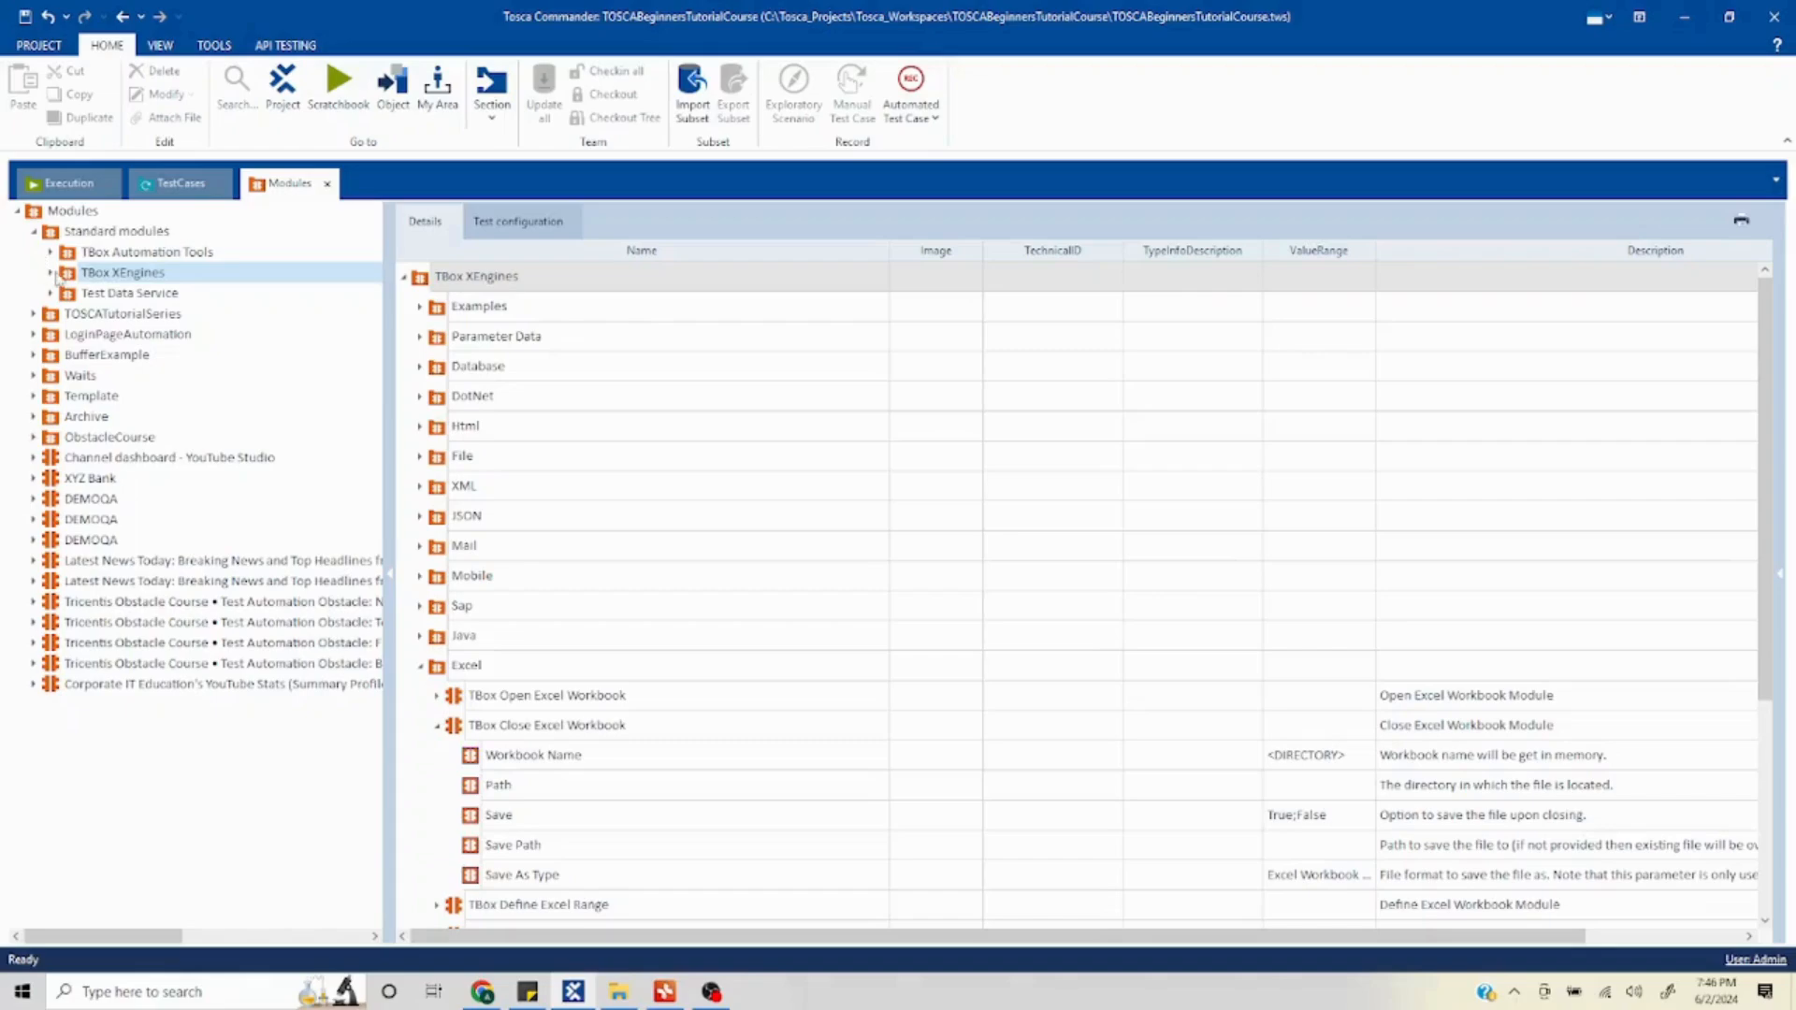
- Add the TBox Open Excel Workbook and TBox Close Excel Workbook modules from TBox XEngines' Excel folder to the Create Excel Workbook test case
{"action": "left_click", "coordinate": [50, 274]}
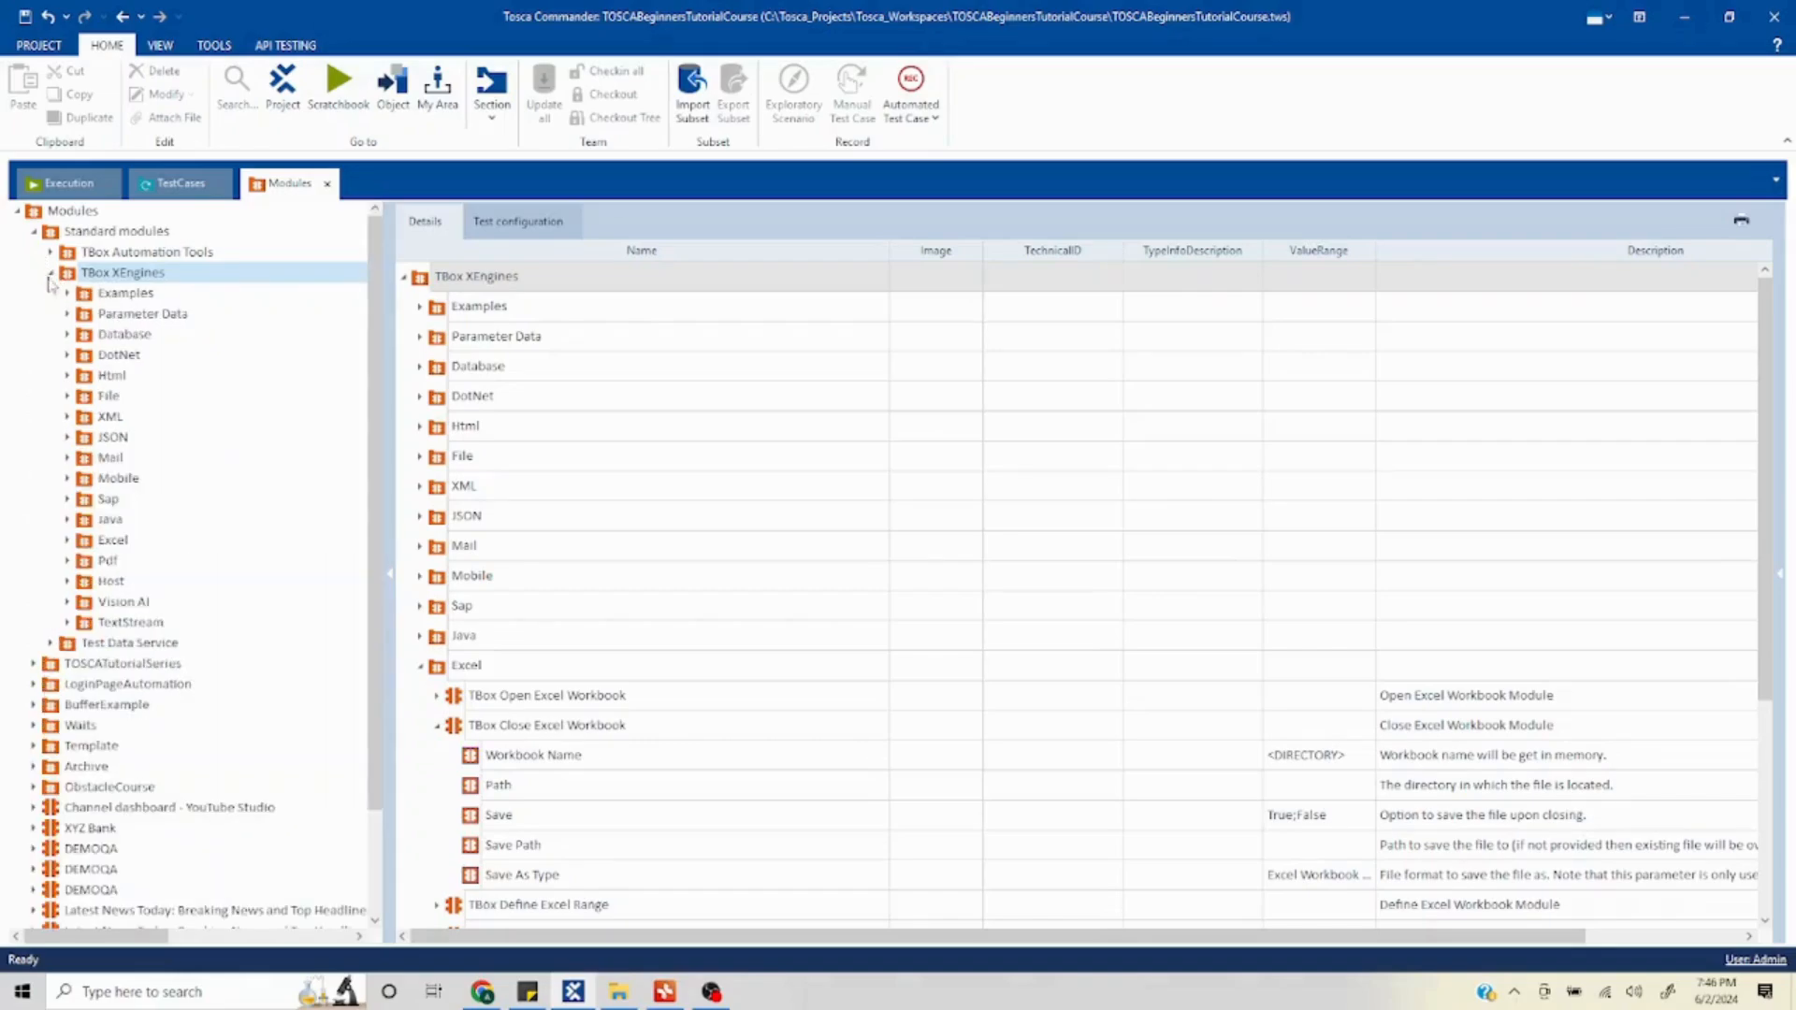
{"action": "left_click", "coordinate": [67, 541]}
{"action": "left_click", "coordinate": [101, 548]}
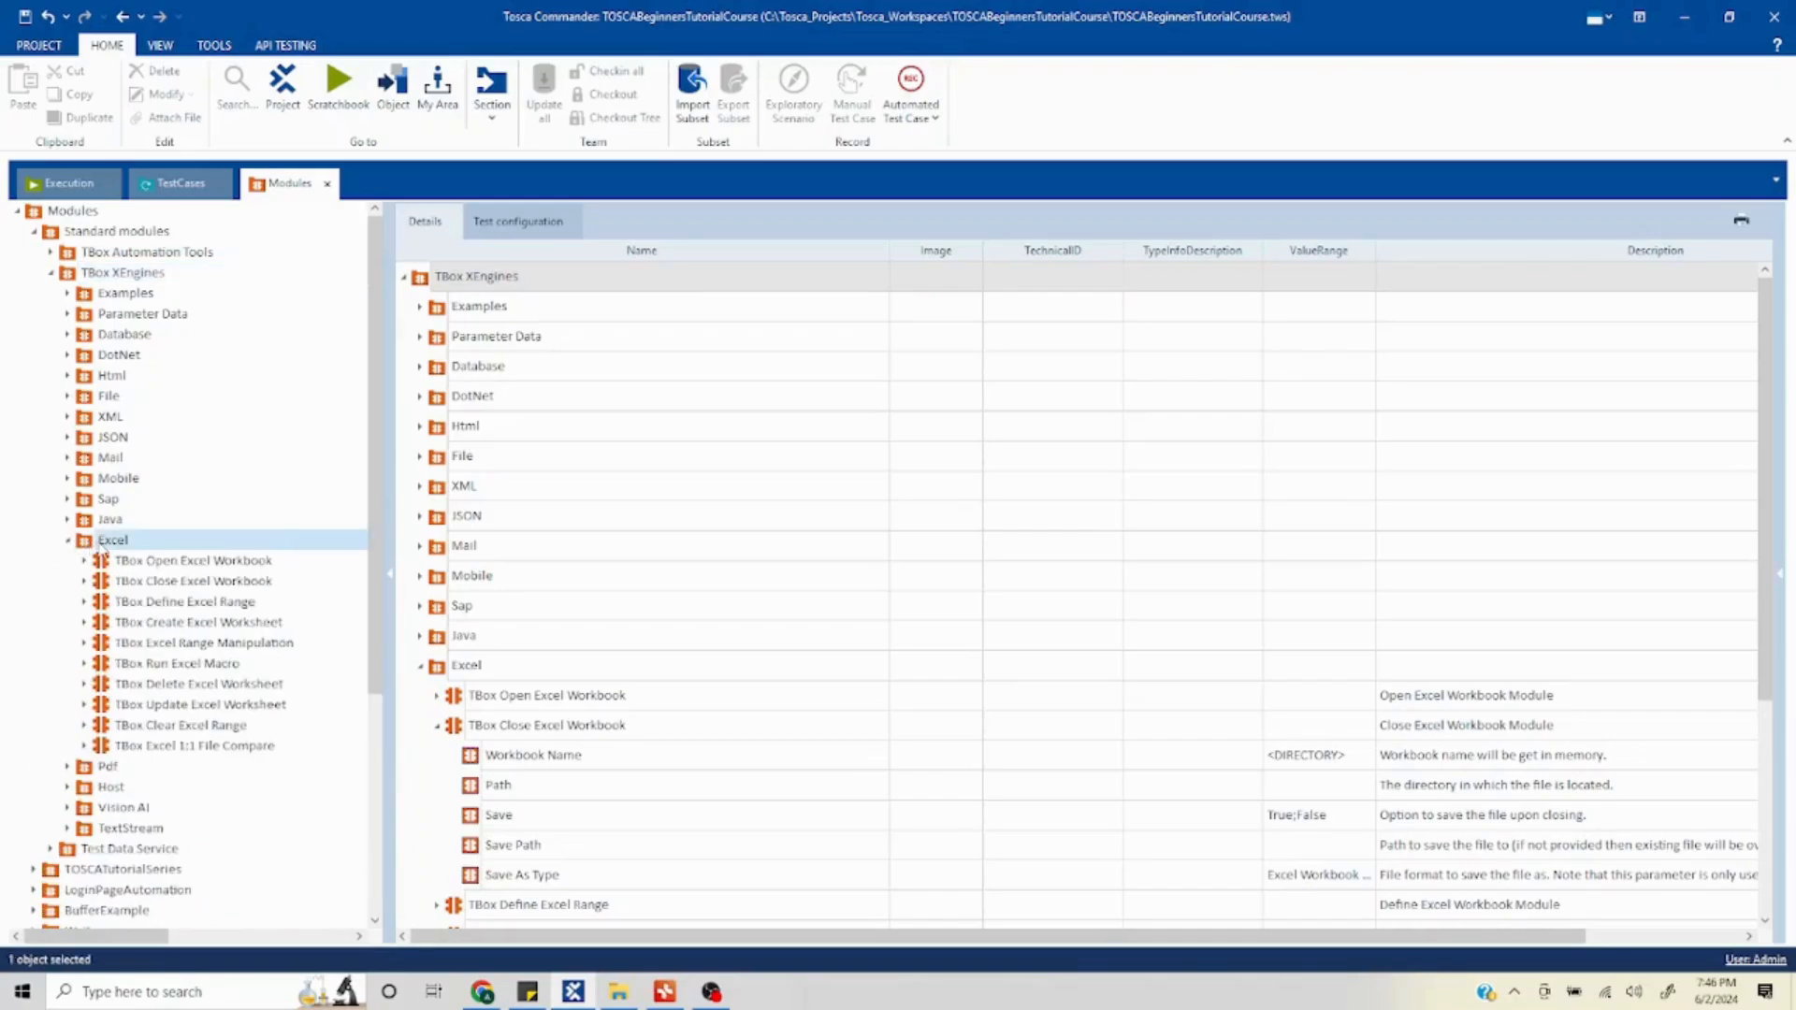
{"action": "left_click", "coordinate": [420, 336]}
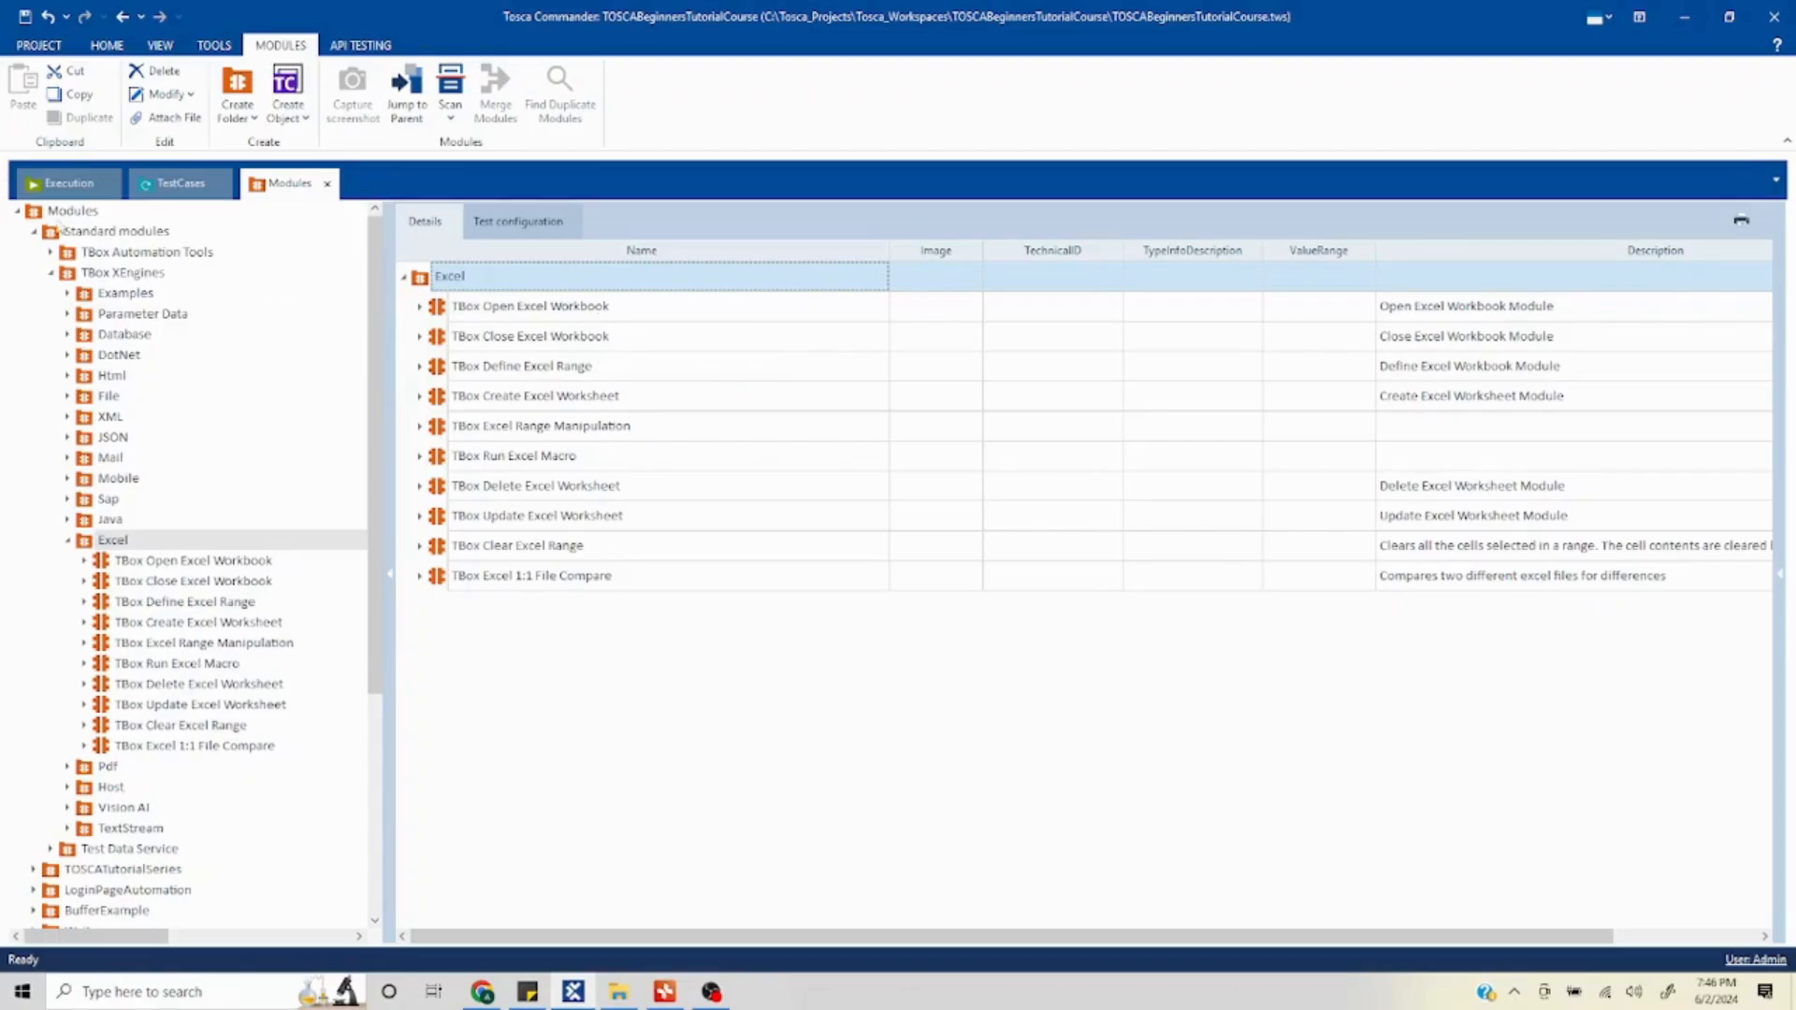
{"action": "left_click", "coordinate": [174, 192]}
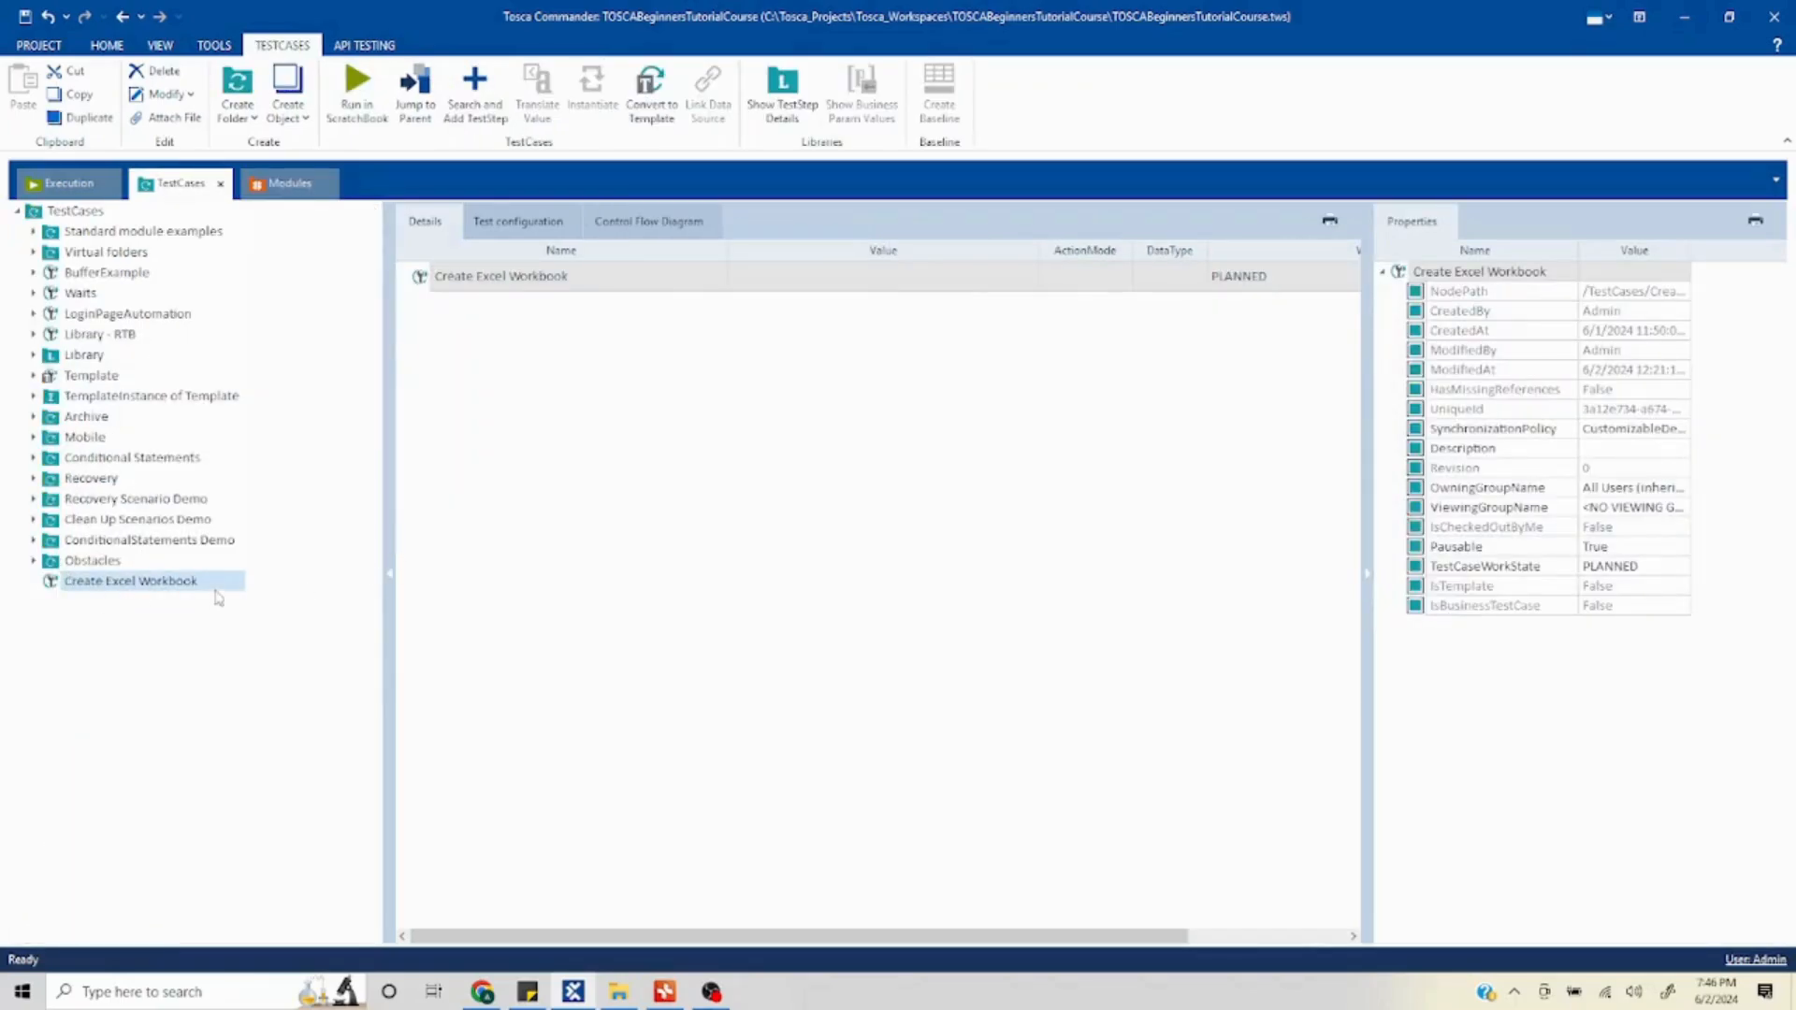
{"action": "left_click", "coordinate": [284, 190]}
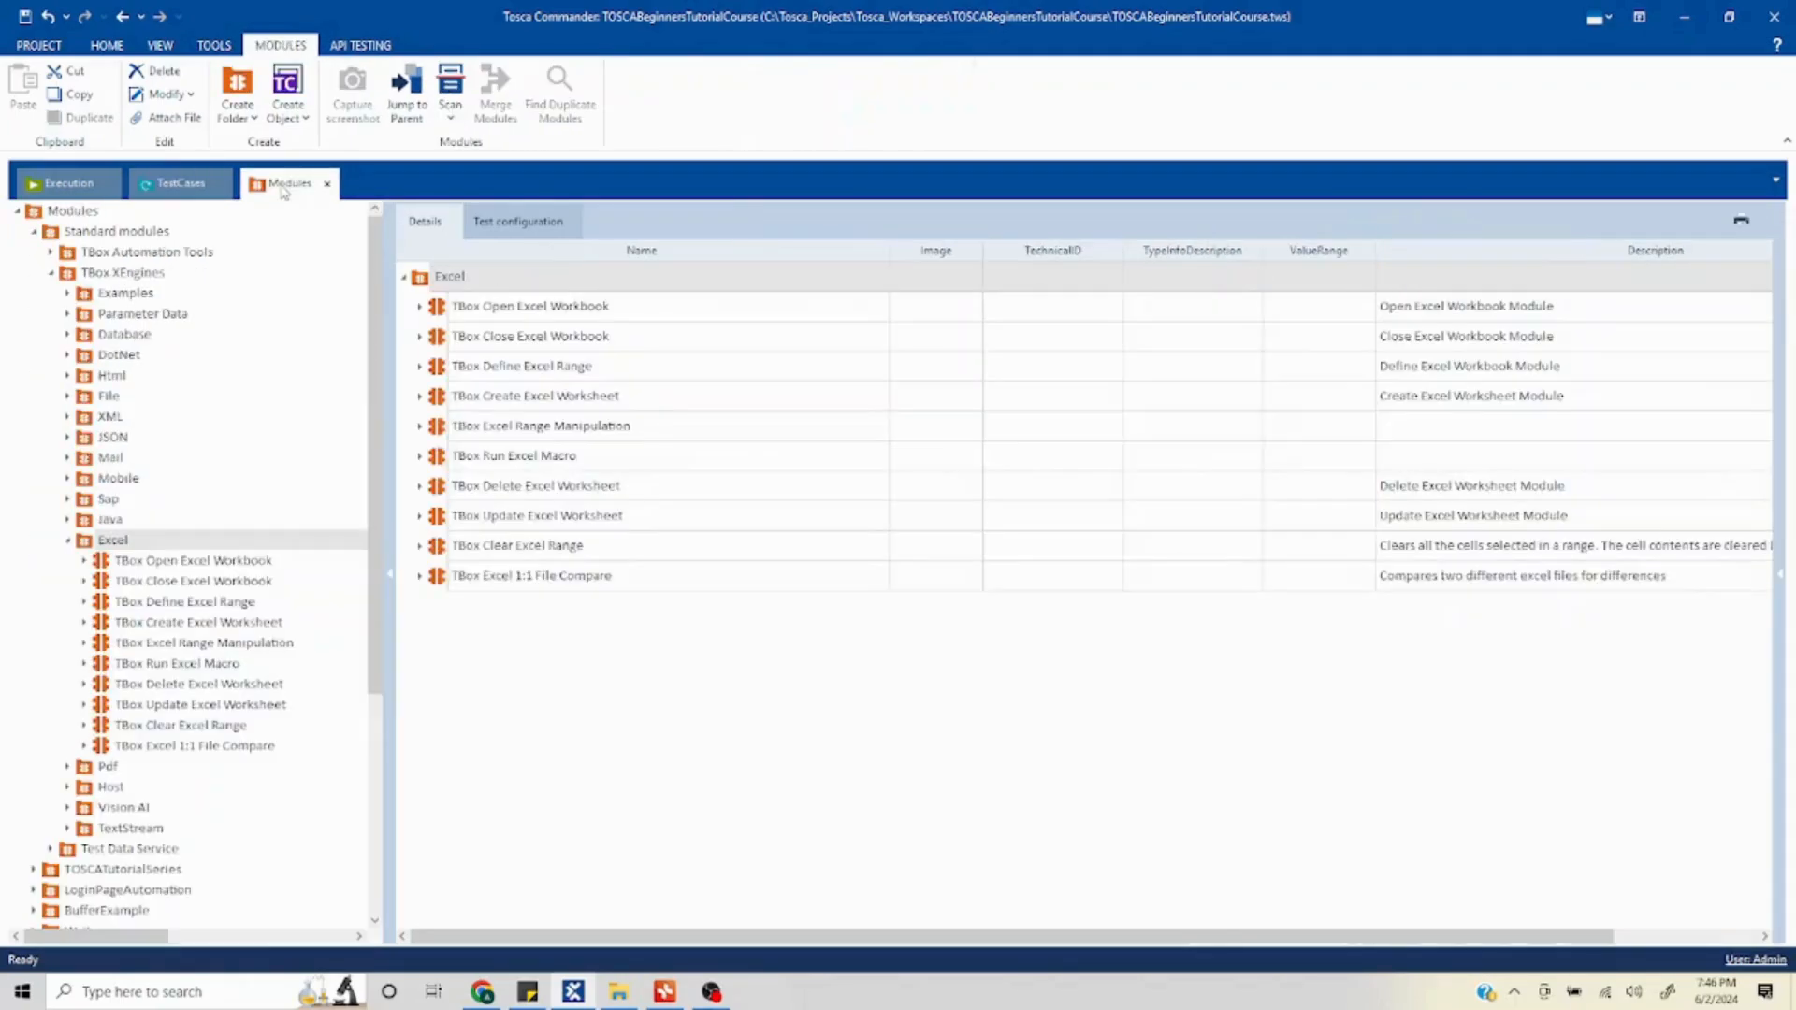
{"action": "left_click", "coordinate": [496, 310]}
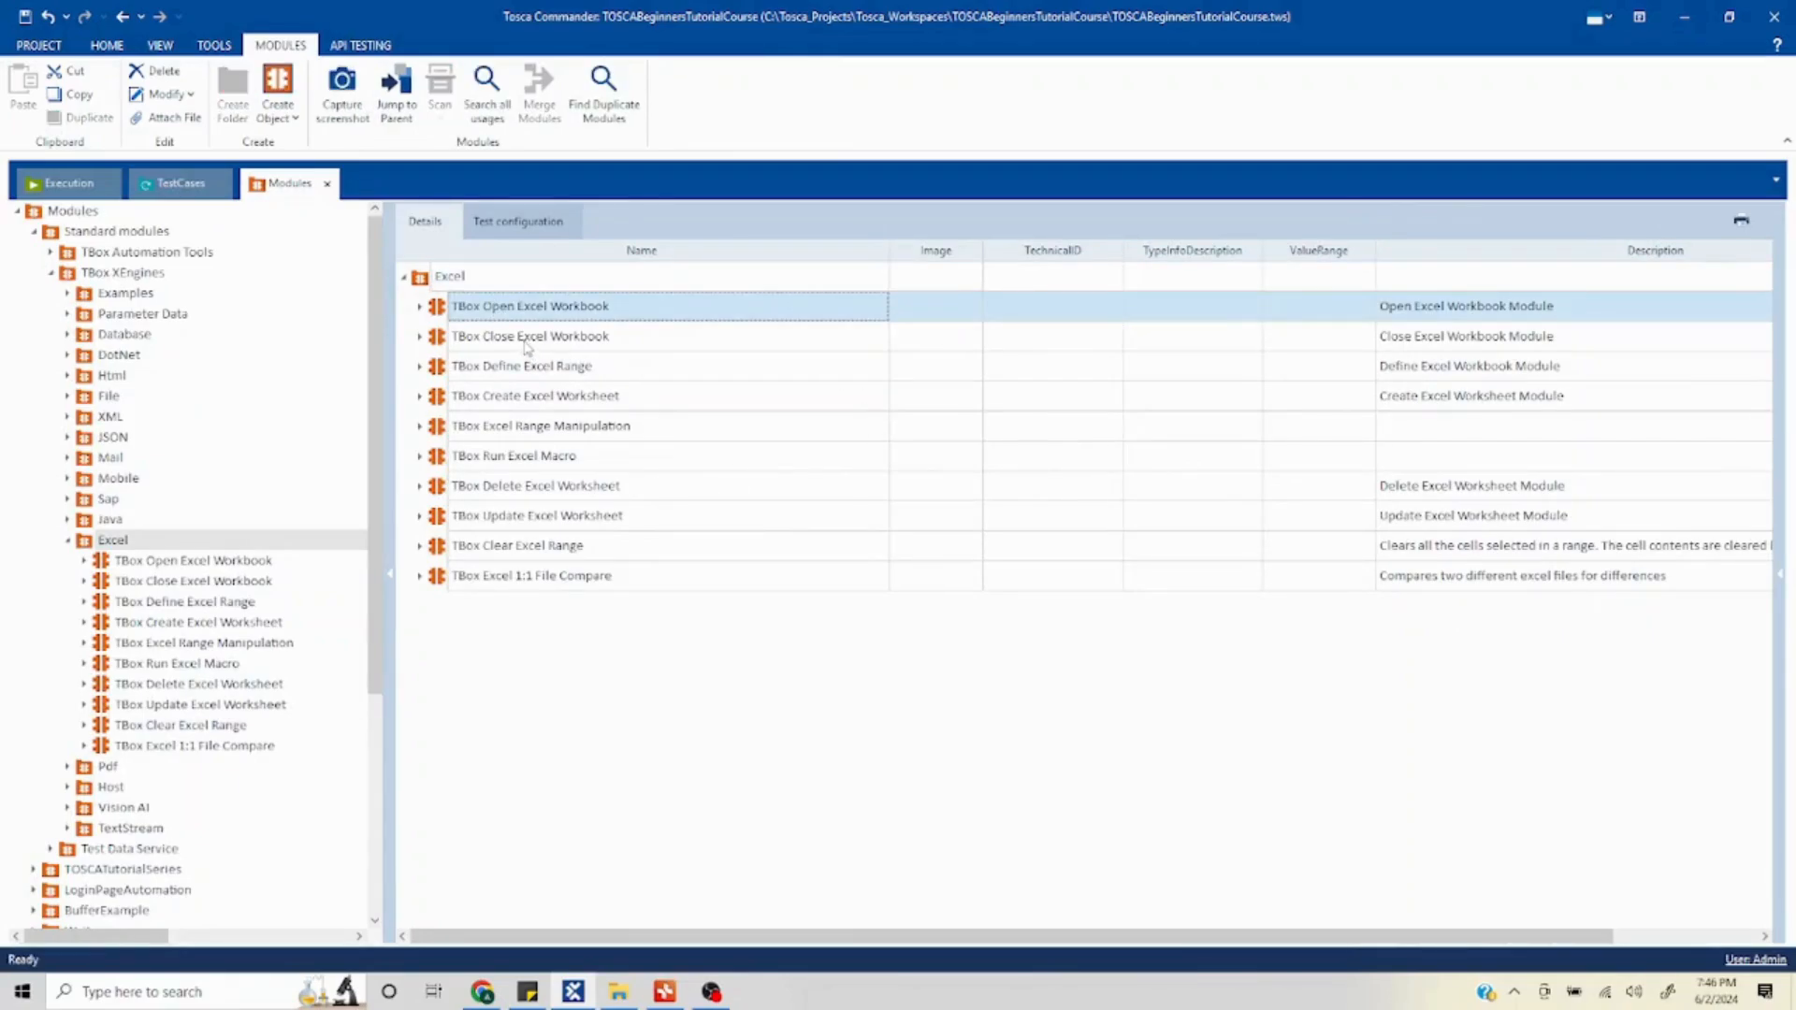
{"action": "left_click", "coordinate": [525, 342], "text": "ctrl"}
{"action": "left_click_drag", "start_coordinate": [442, 313], "coordinate": [166, 587]}
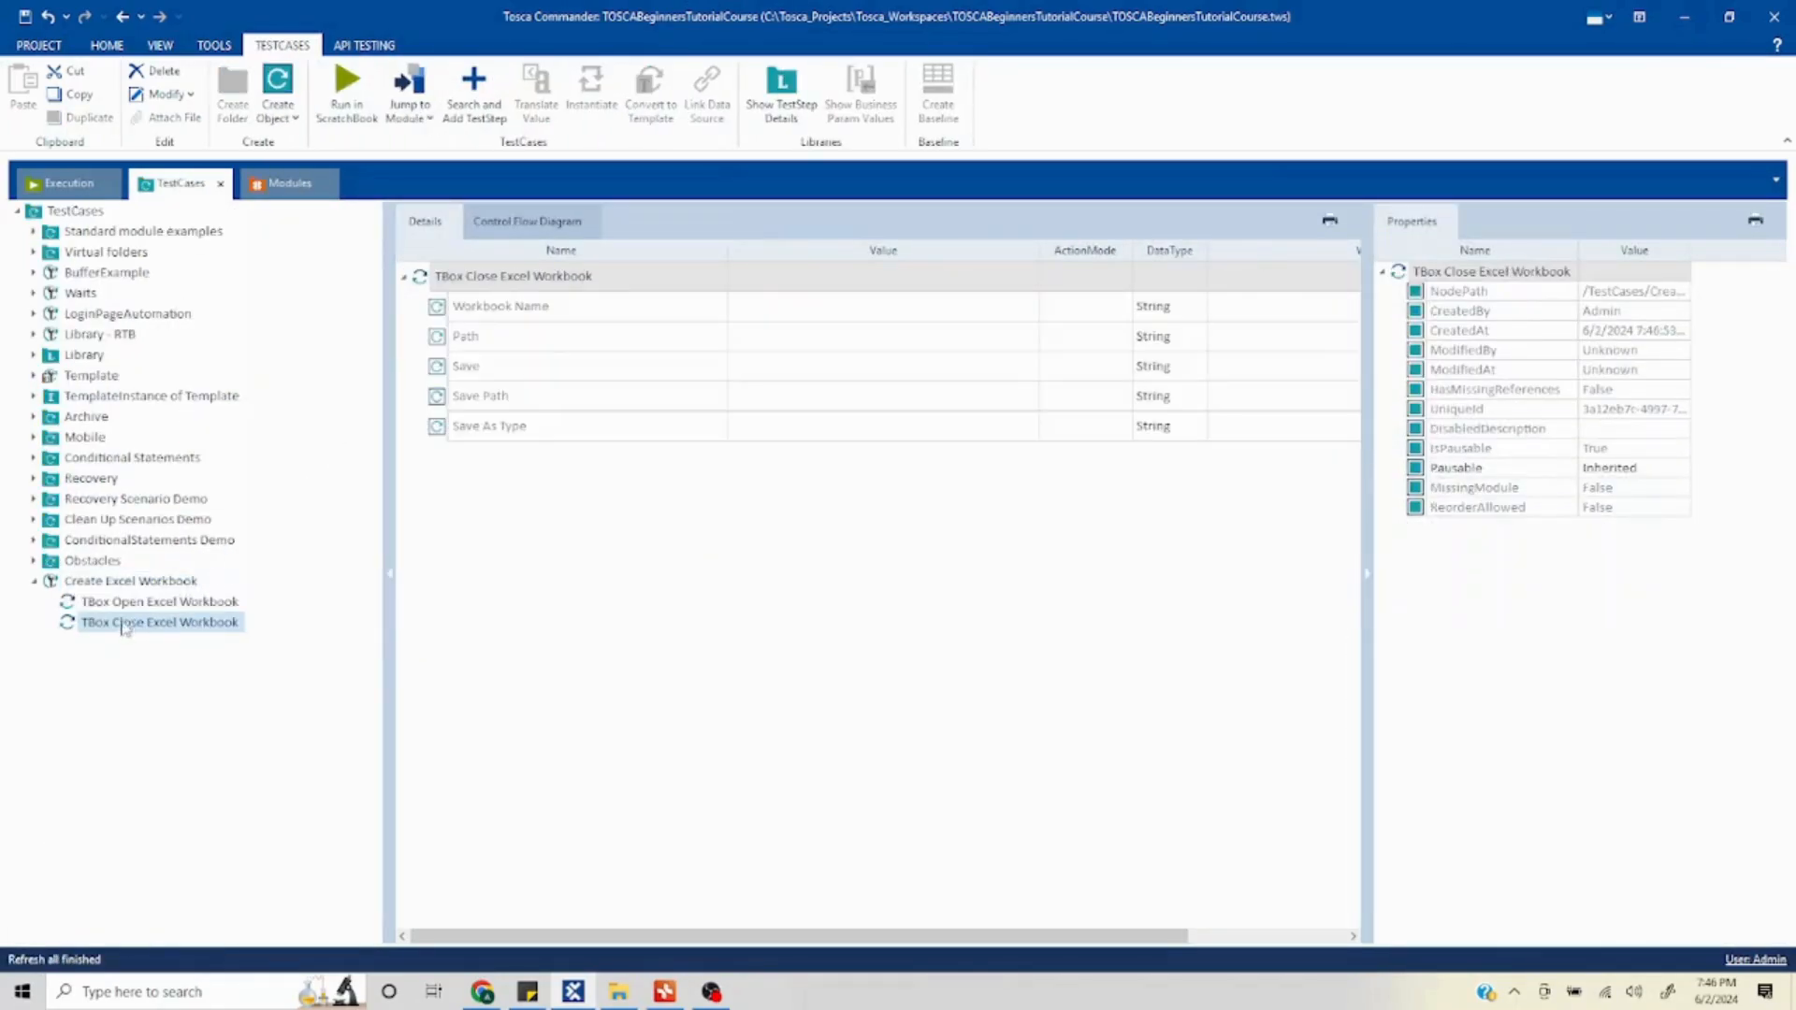
- Set the Workbook Name value of the TBox Open Excel Workbook step to Test
{"action": "left_click", "coordinate": [143, 602]}
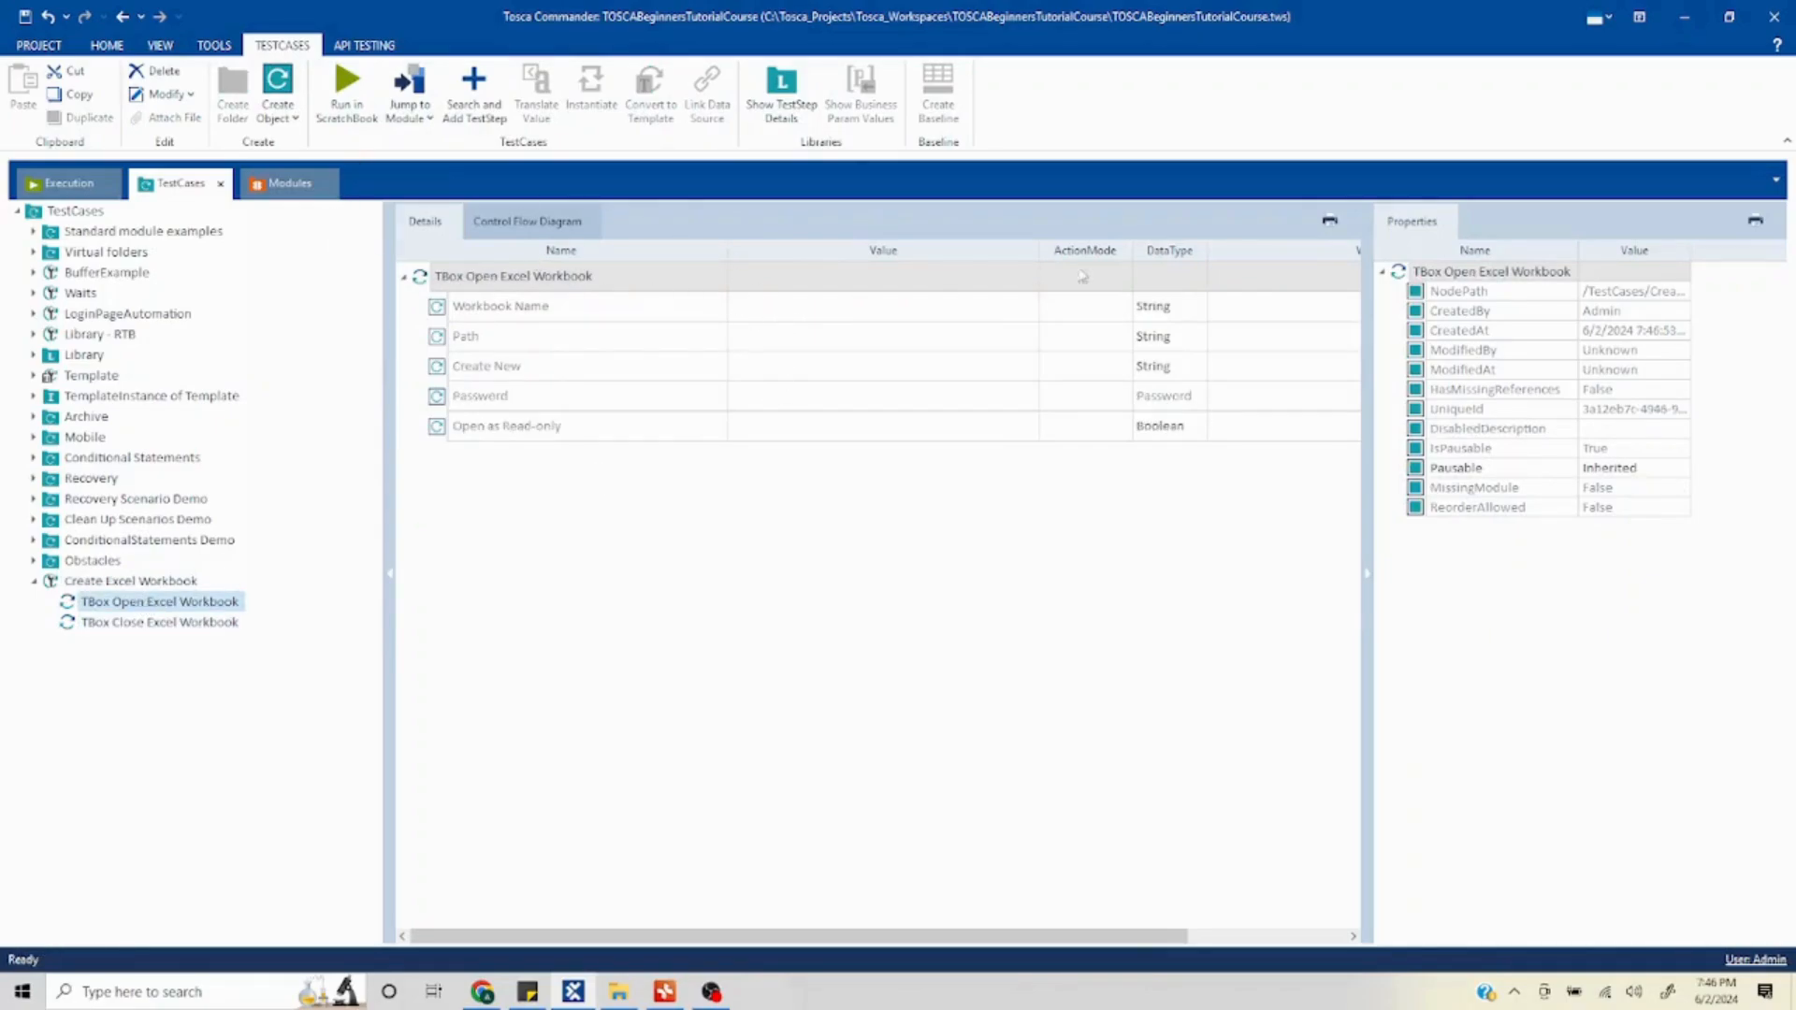
{"action": "left_click", "coordinate": [1363, 576]}
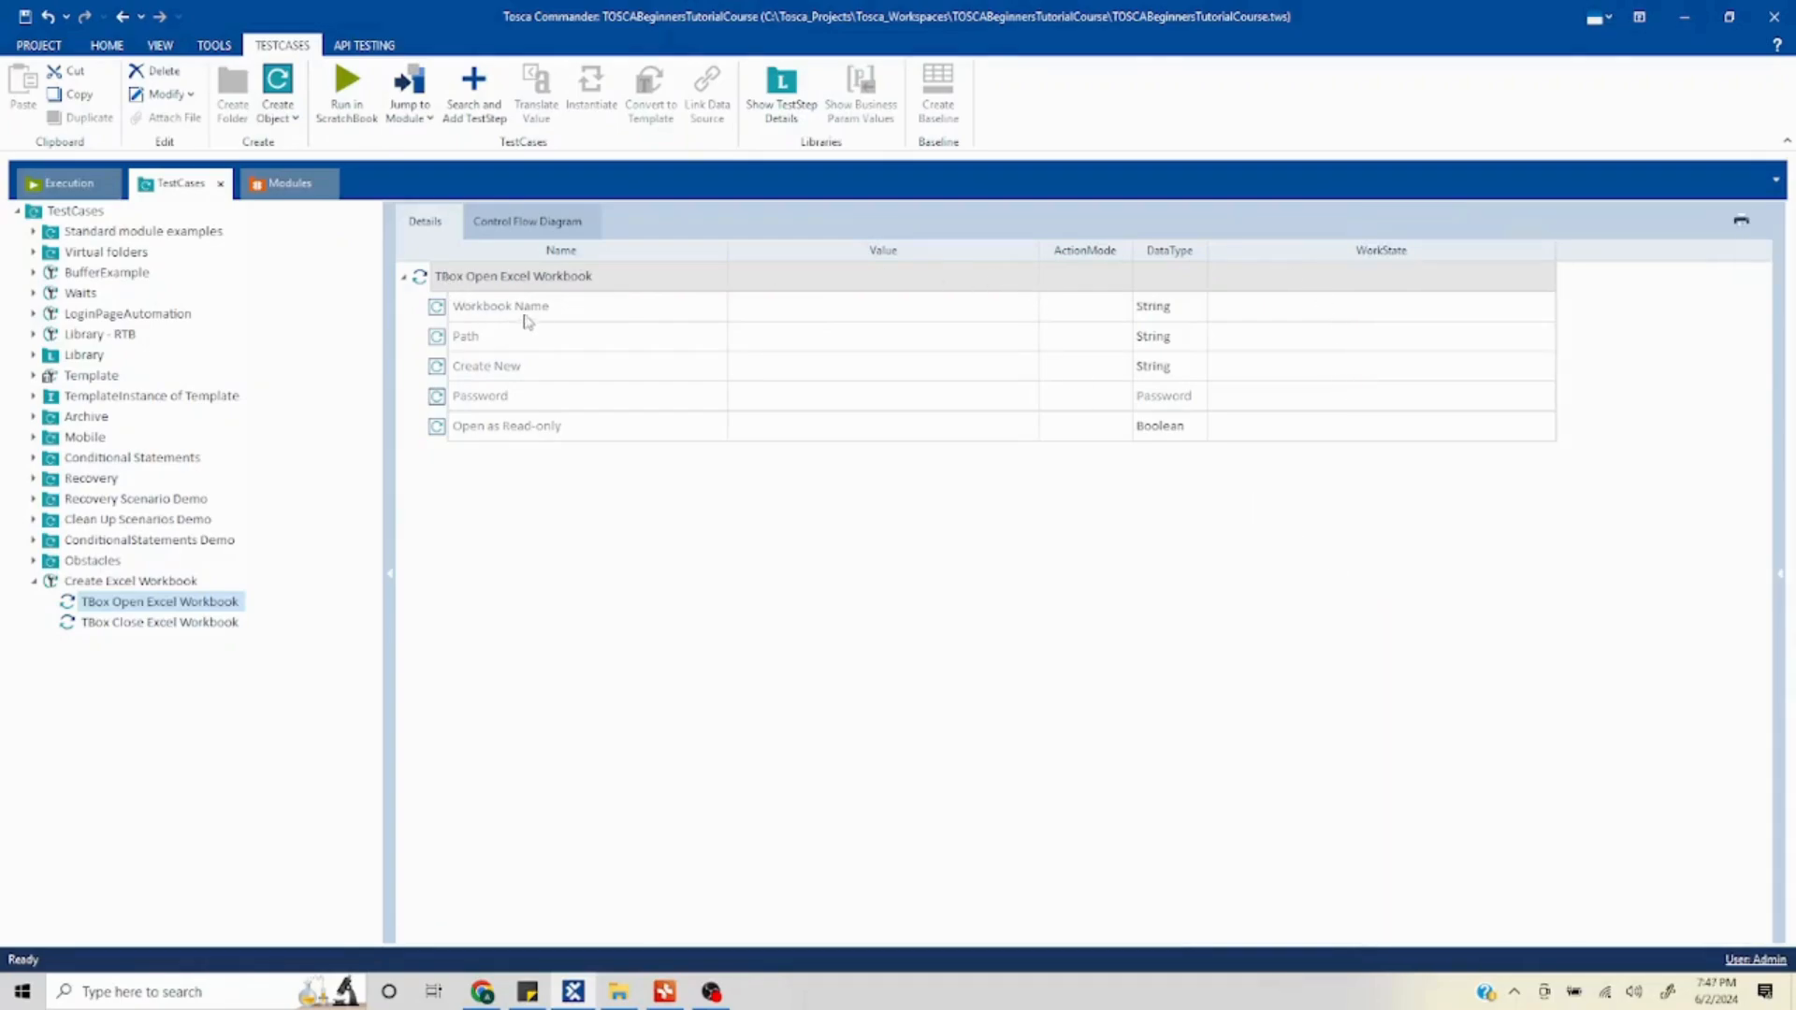
{"action": "left_click", "coordinate": [808, 315]}
{"action": "left_click", "coordinate": [816, 319]}
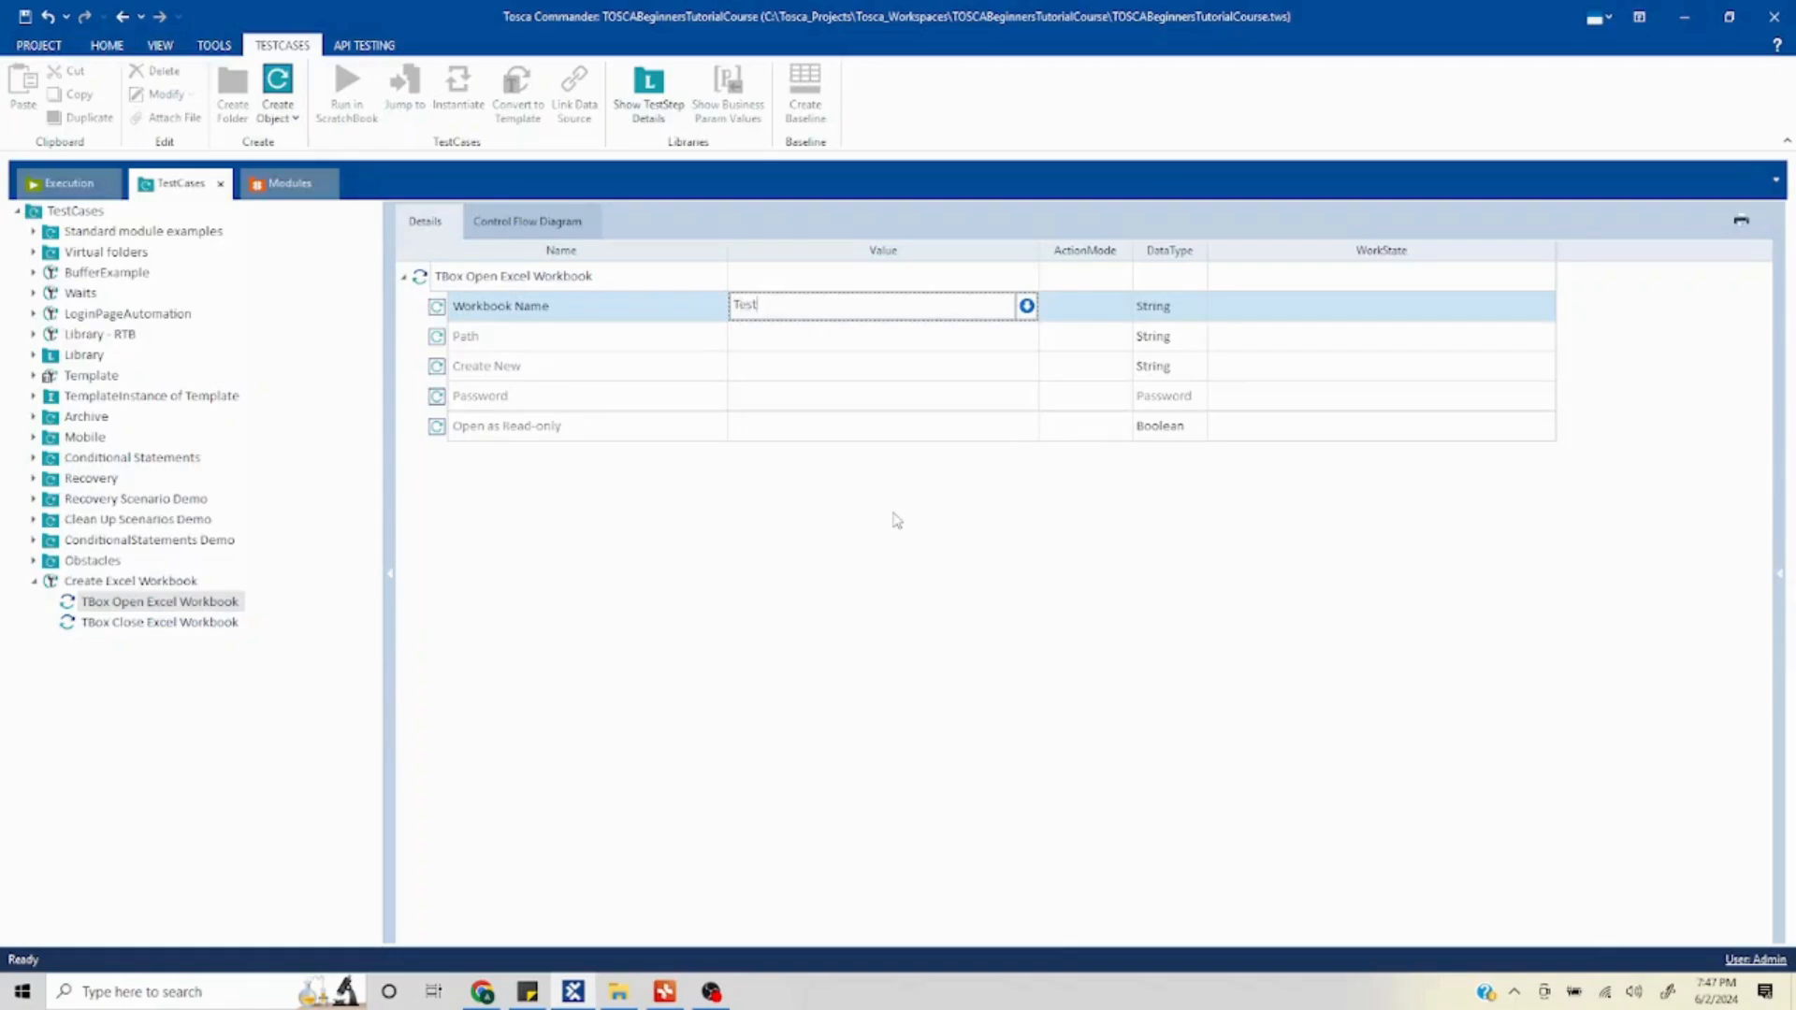
{"action": "key", "text": "Return"}
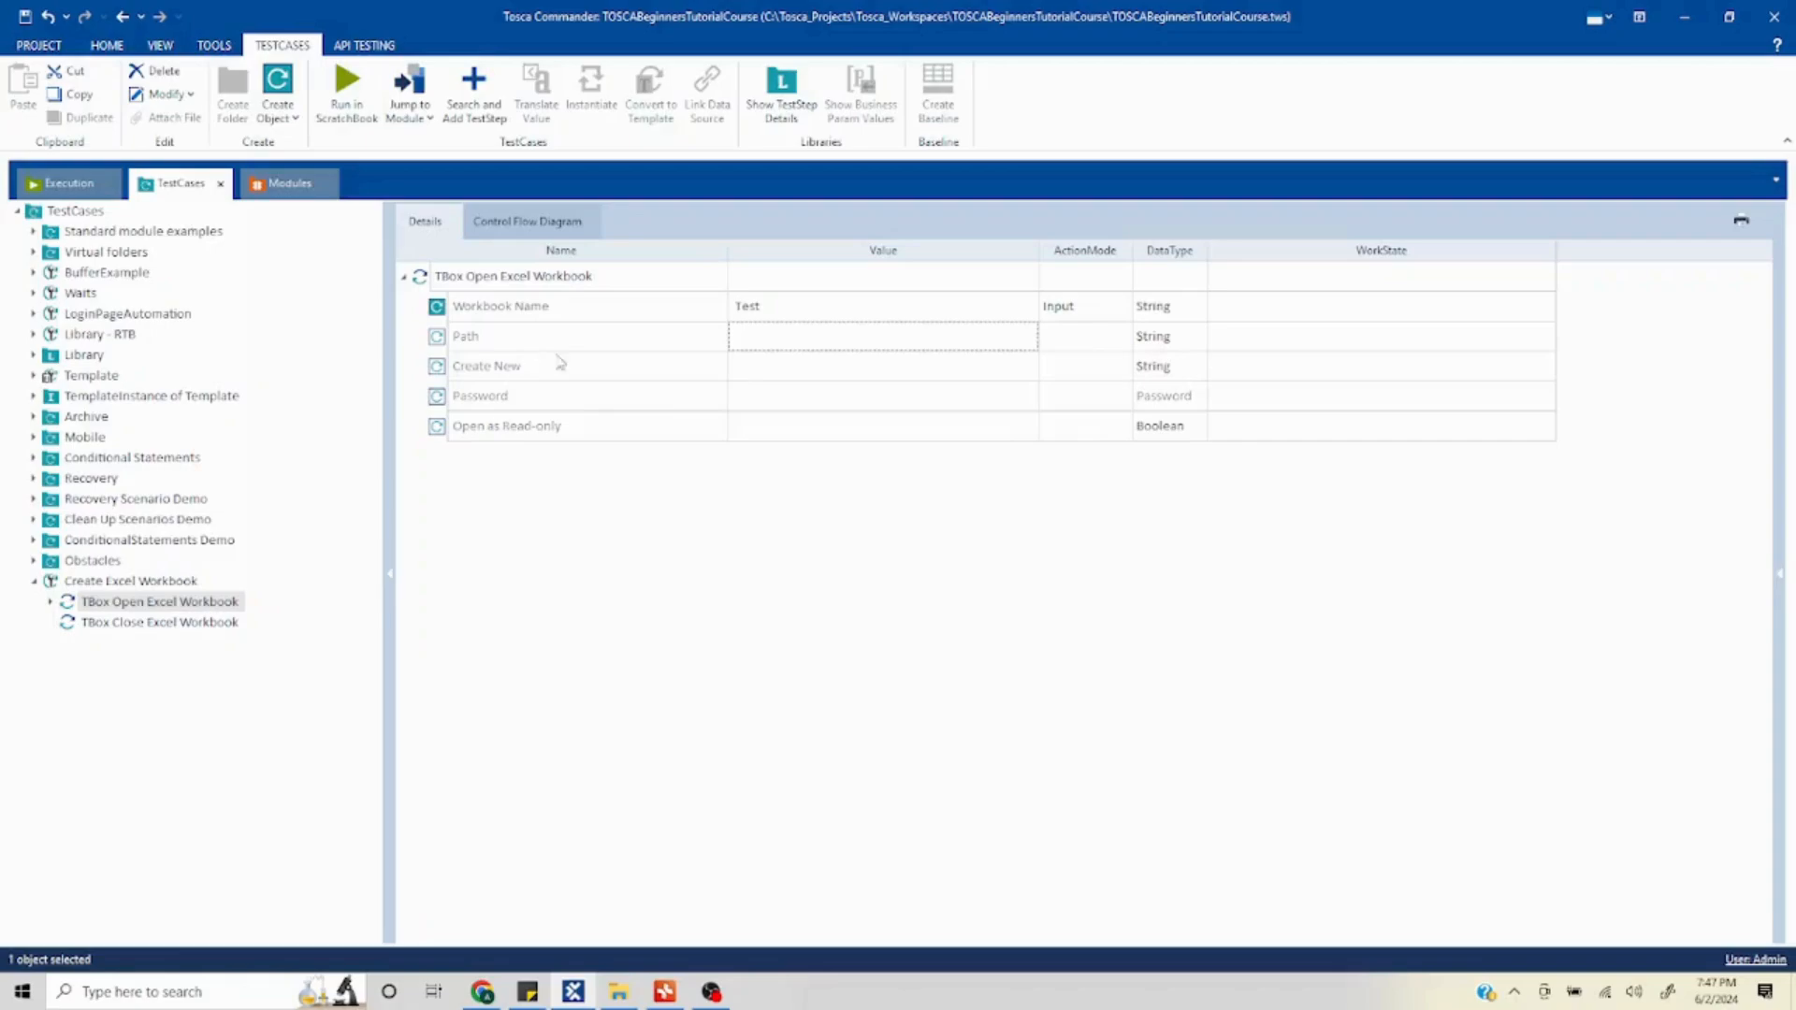
- Set the step's Path value to the Desktop TOSCA Excel folder path, copied from File Explorer, followed by \ExcelDemo1.xls
{"action": "left_click", "coordinate": [621, 995]}
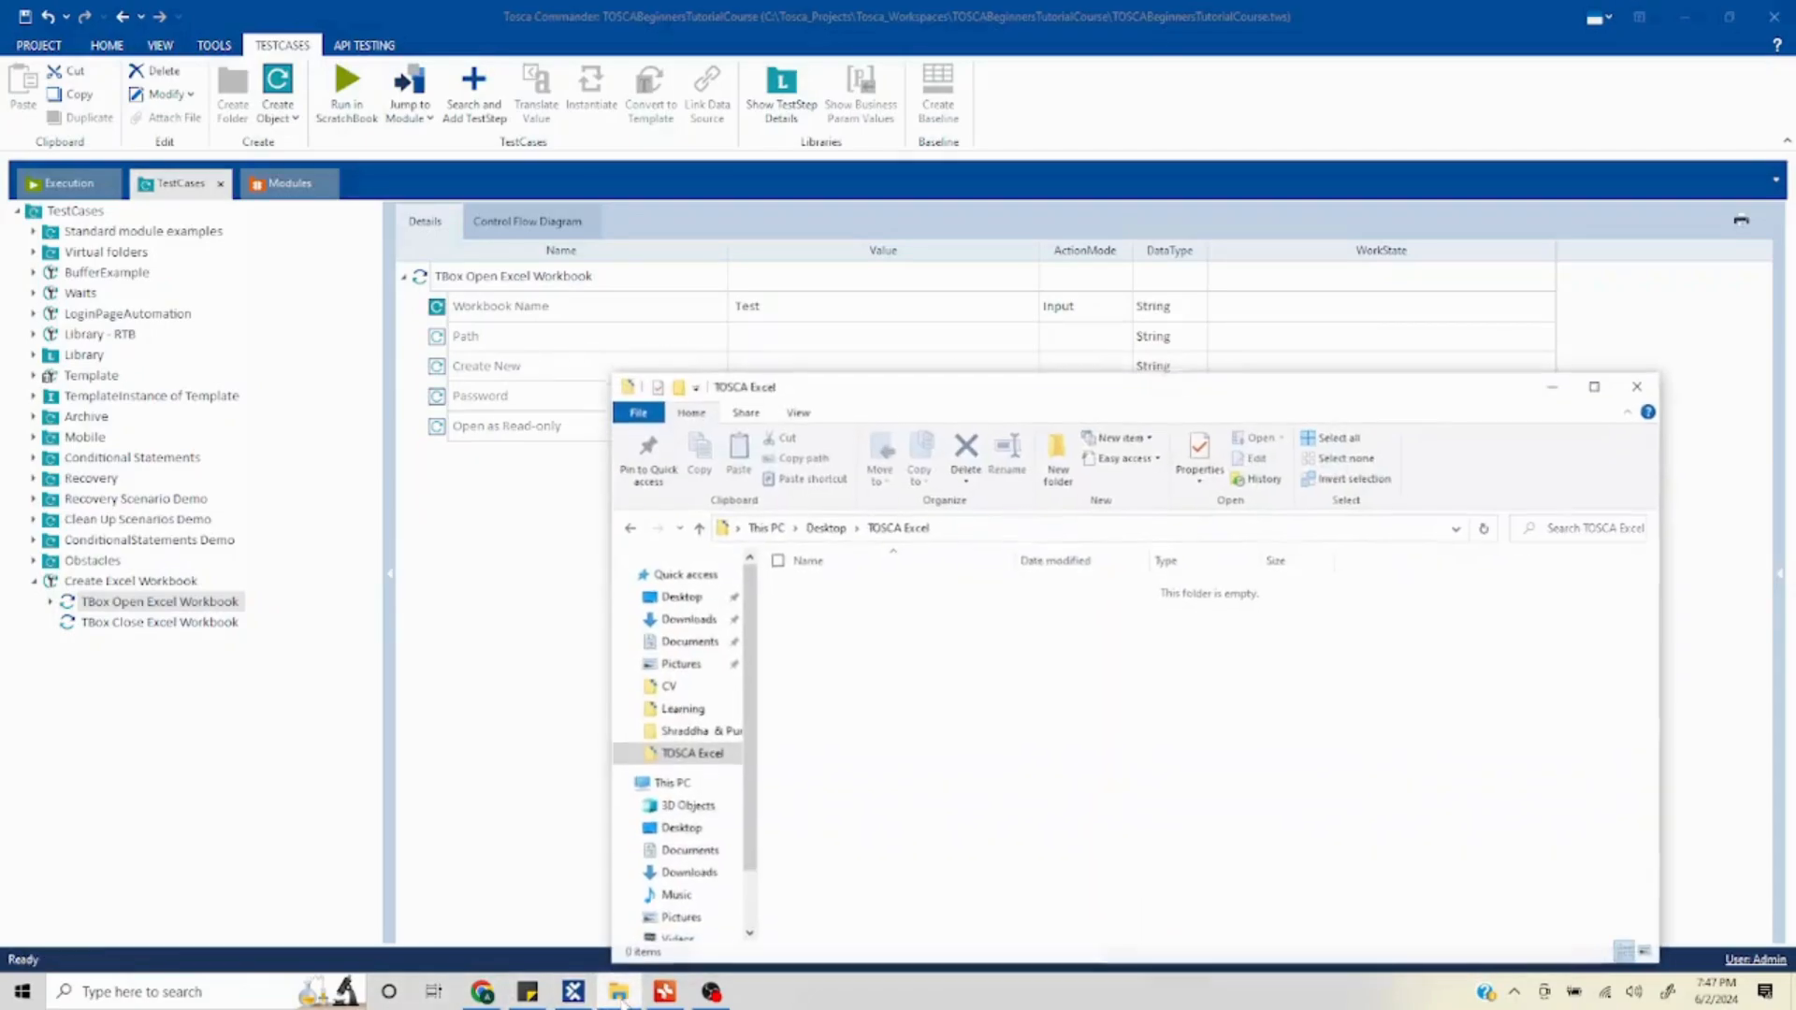
{"action": "left_click", "coordinate": [1047, 526]}
{"action": "key", "text": "ctrl+c"}
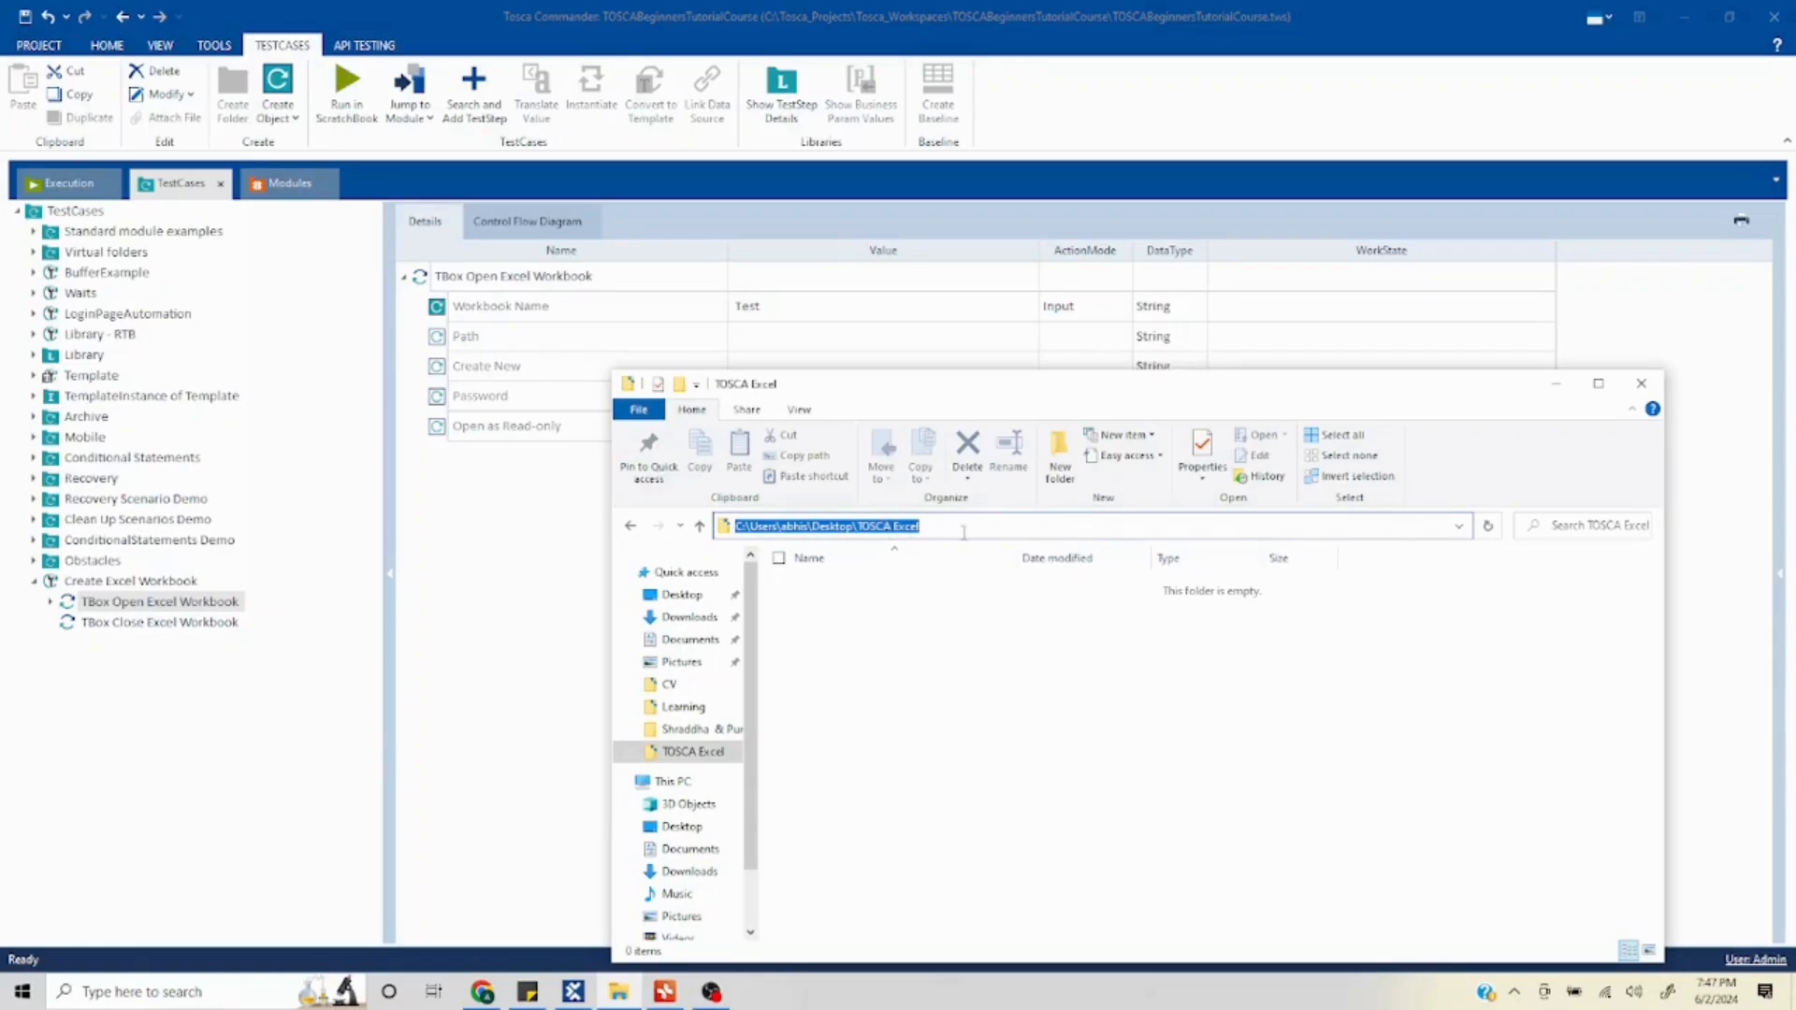
{"action": "left_click", "coordinate": [1555, 383]}
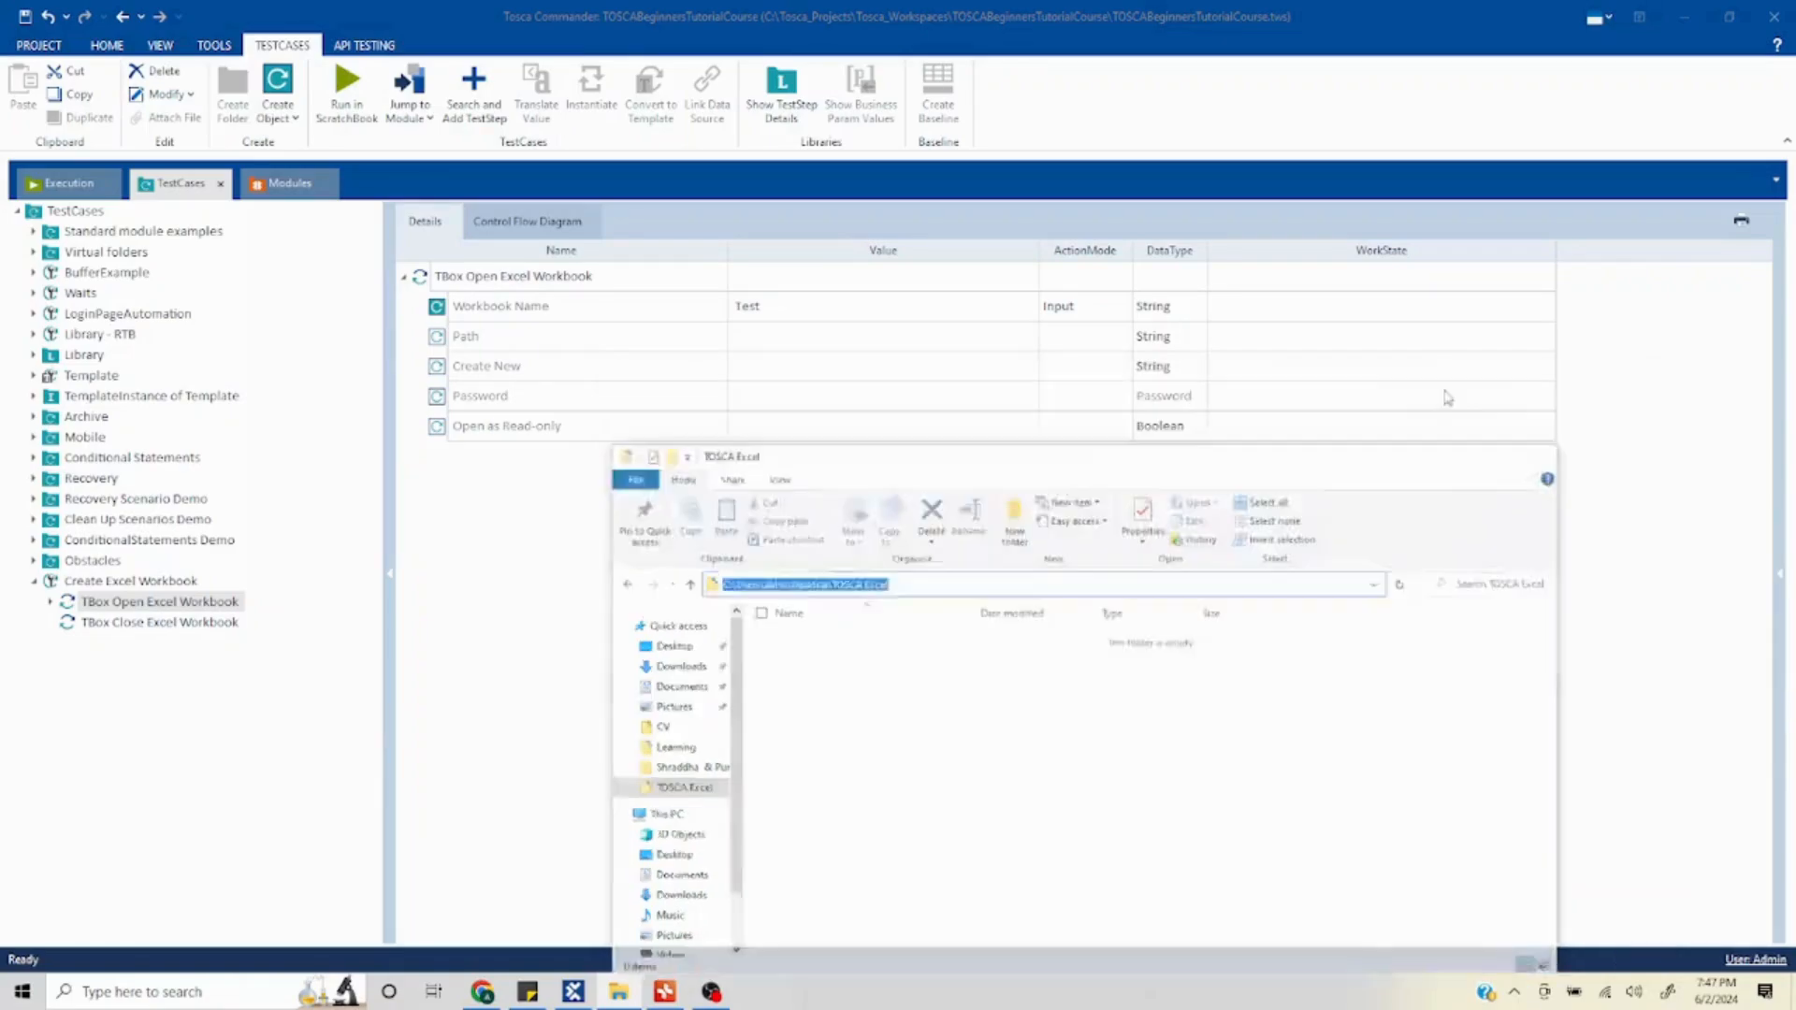
{"action": "left_click", "coordinate": [781, 349]}
{"action": "left_click", "coordinate": [777, 342]}
{"action": "key", "text": "ctrl+v"}
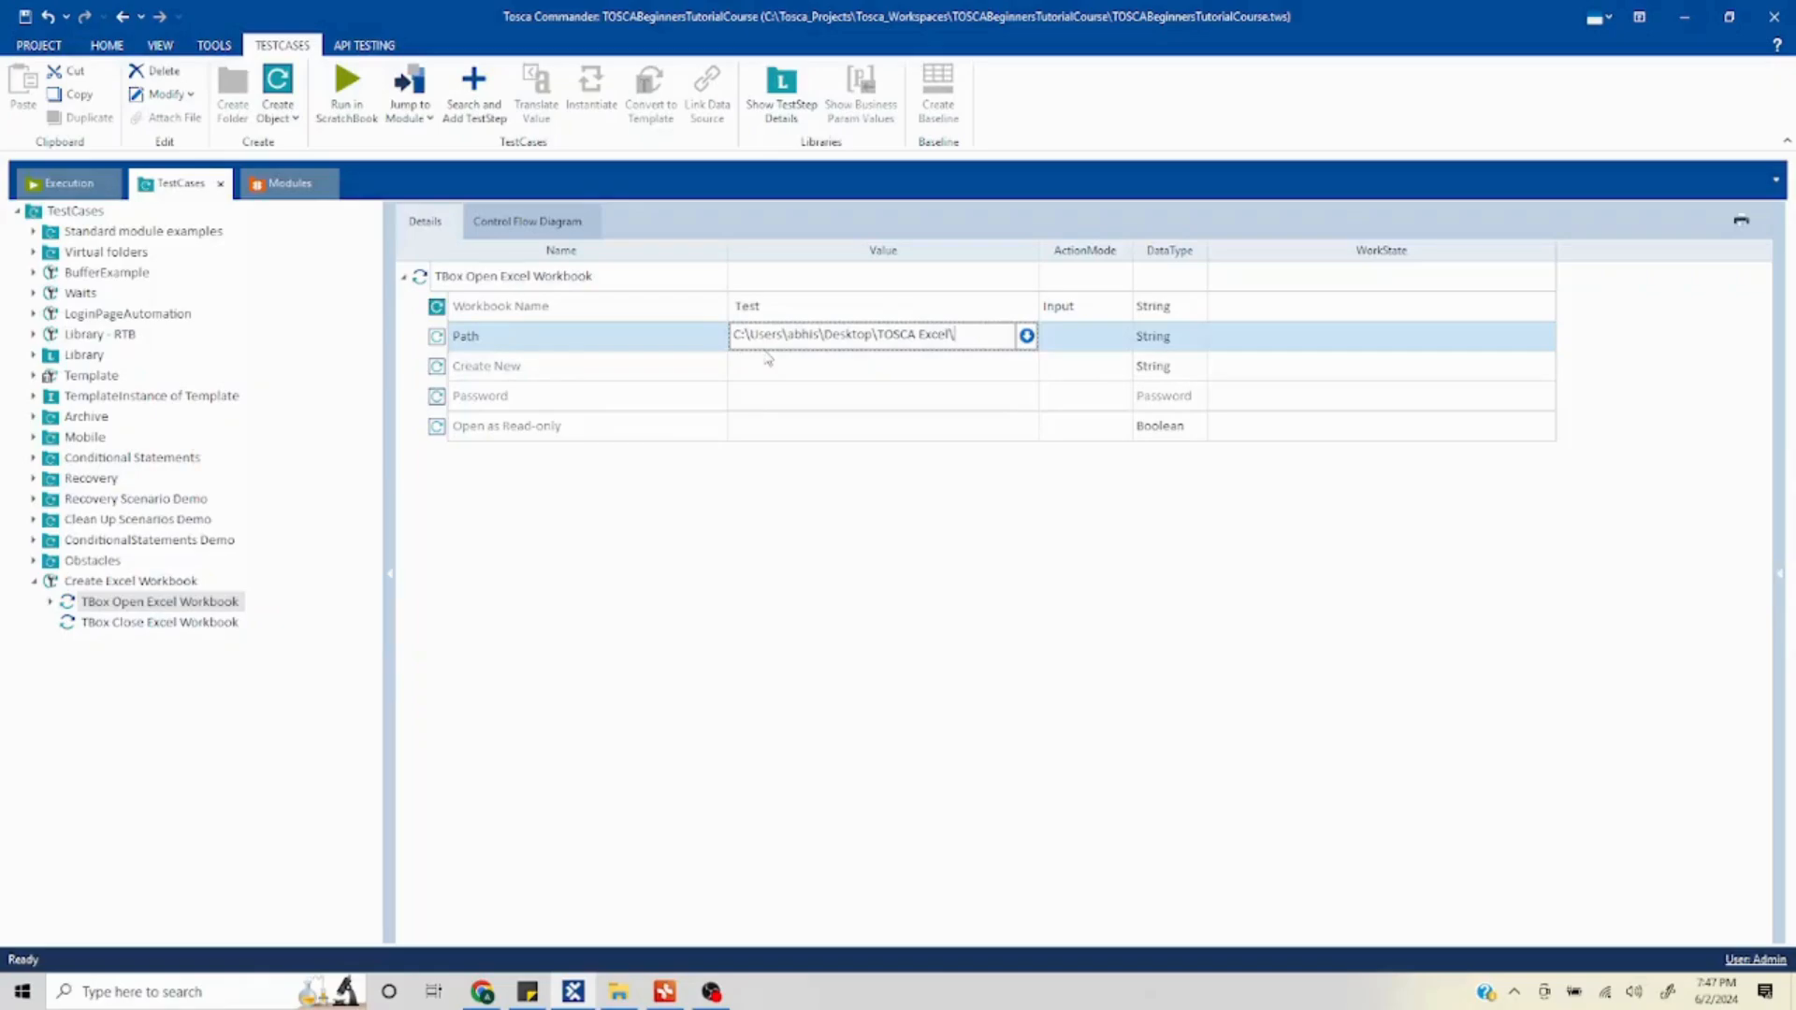
{"action": "type", "text": "\\ExcelDemo1.xl"}
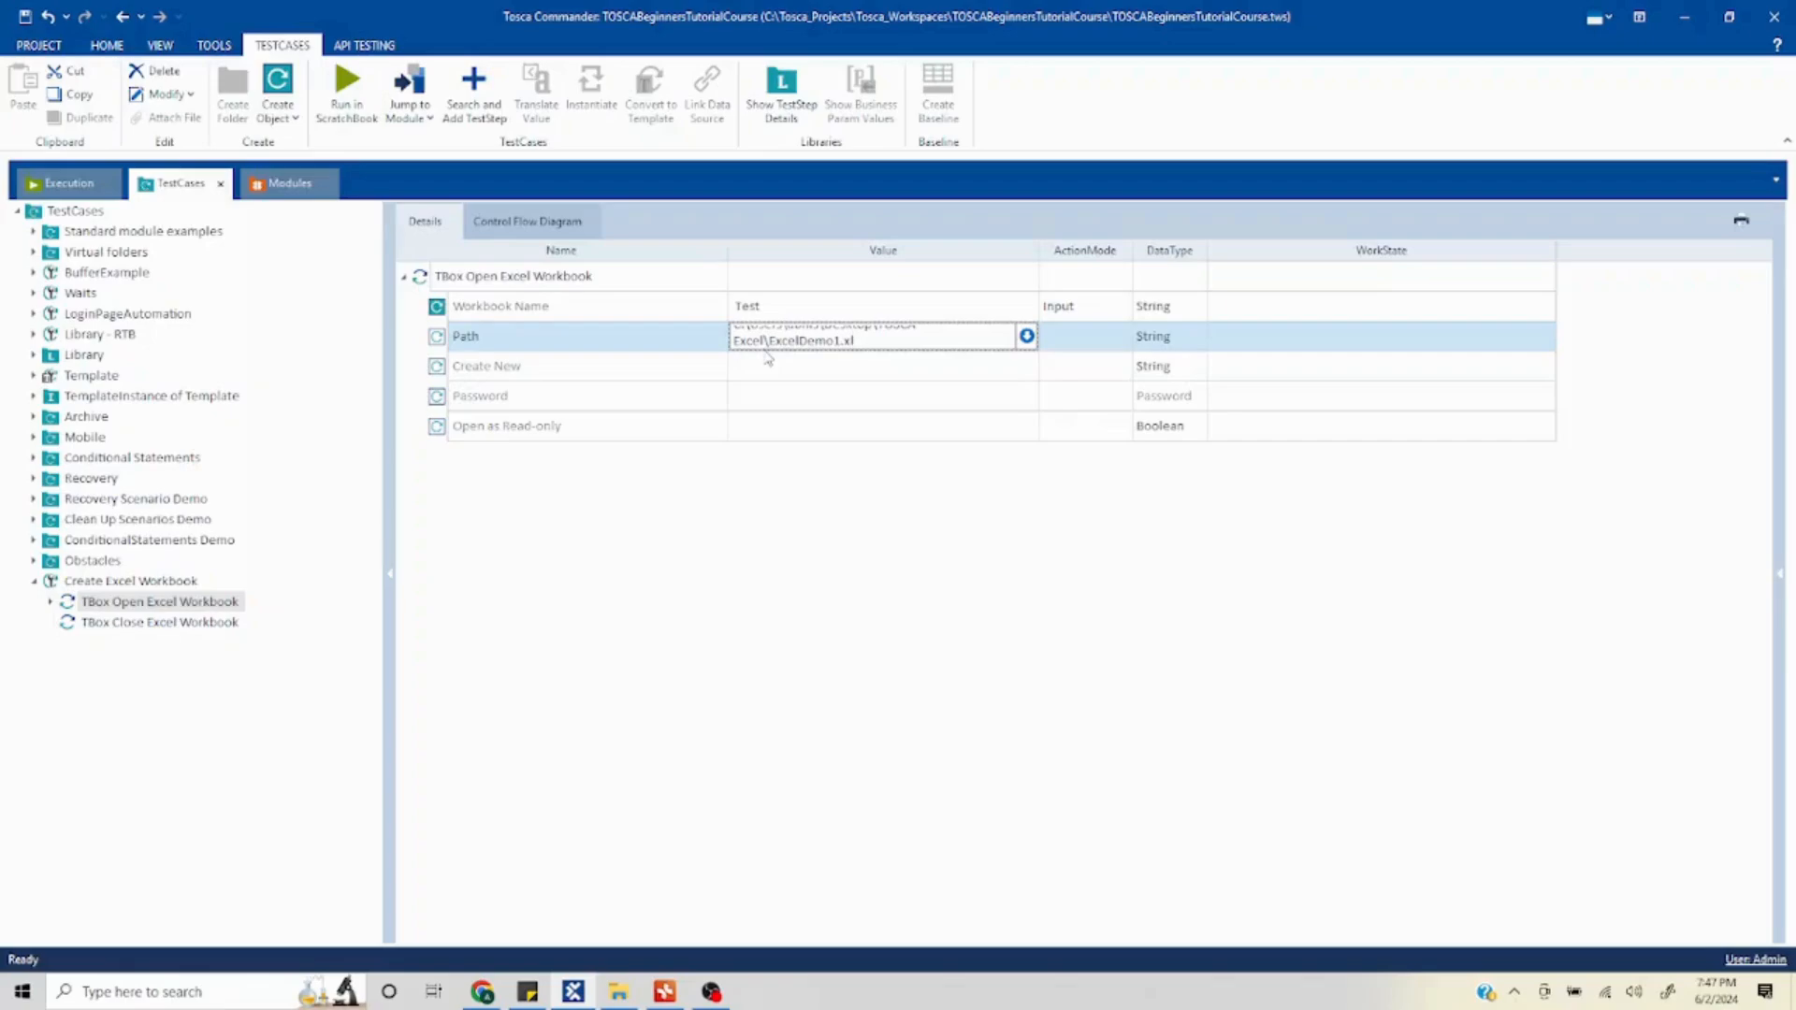
{"action": "type", "text": "s"}
{"action": "key", "text": "Return"}
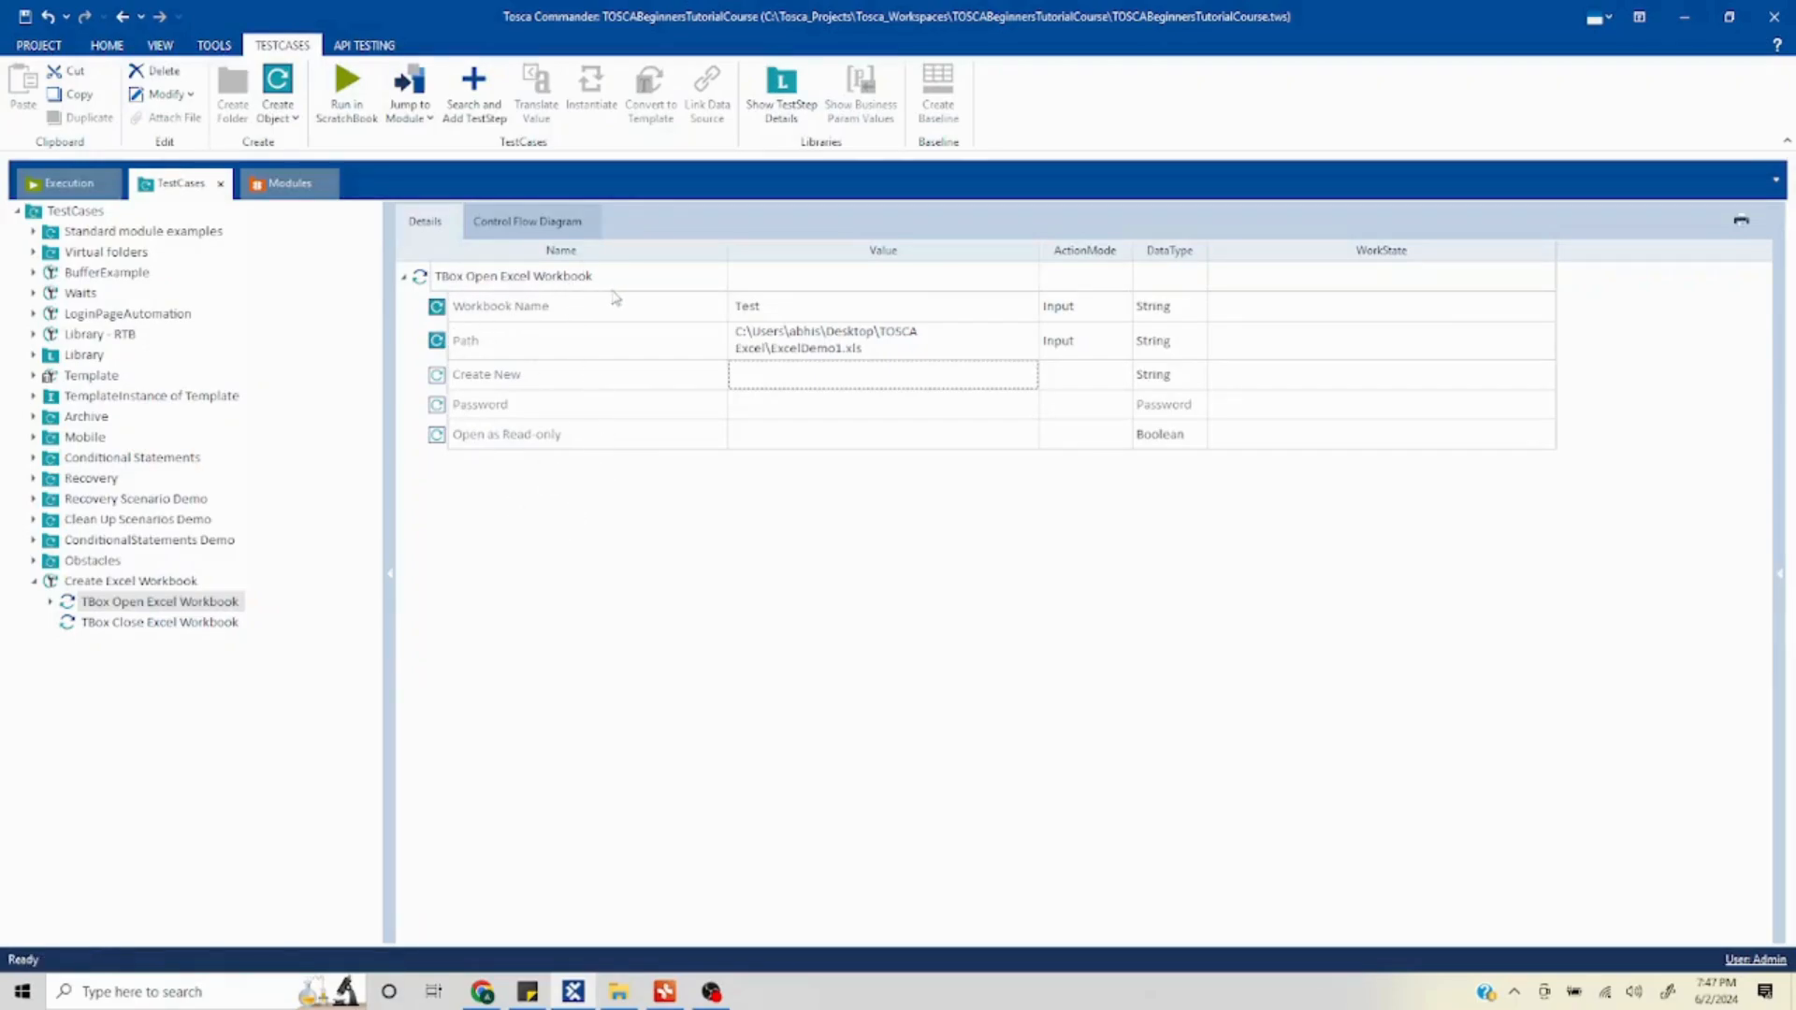
- Set the Create New value of the TBox Open Excel Workbook step to True
{"action": "left_click", "coordinate": [616, 994]}
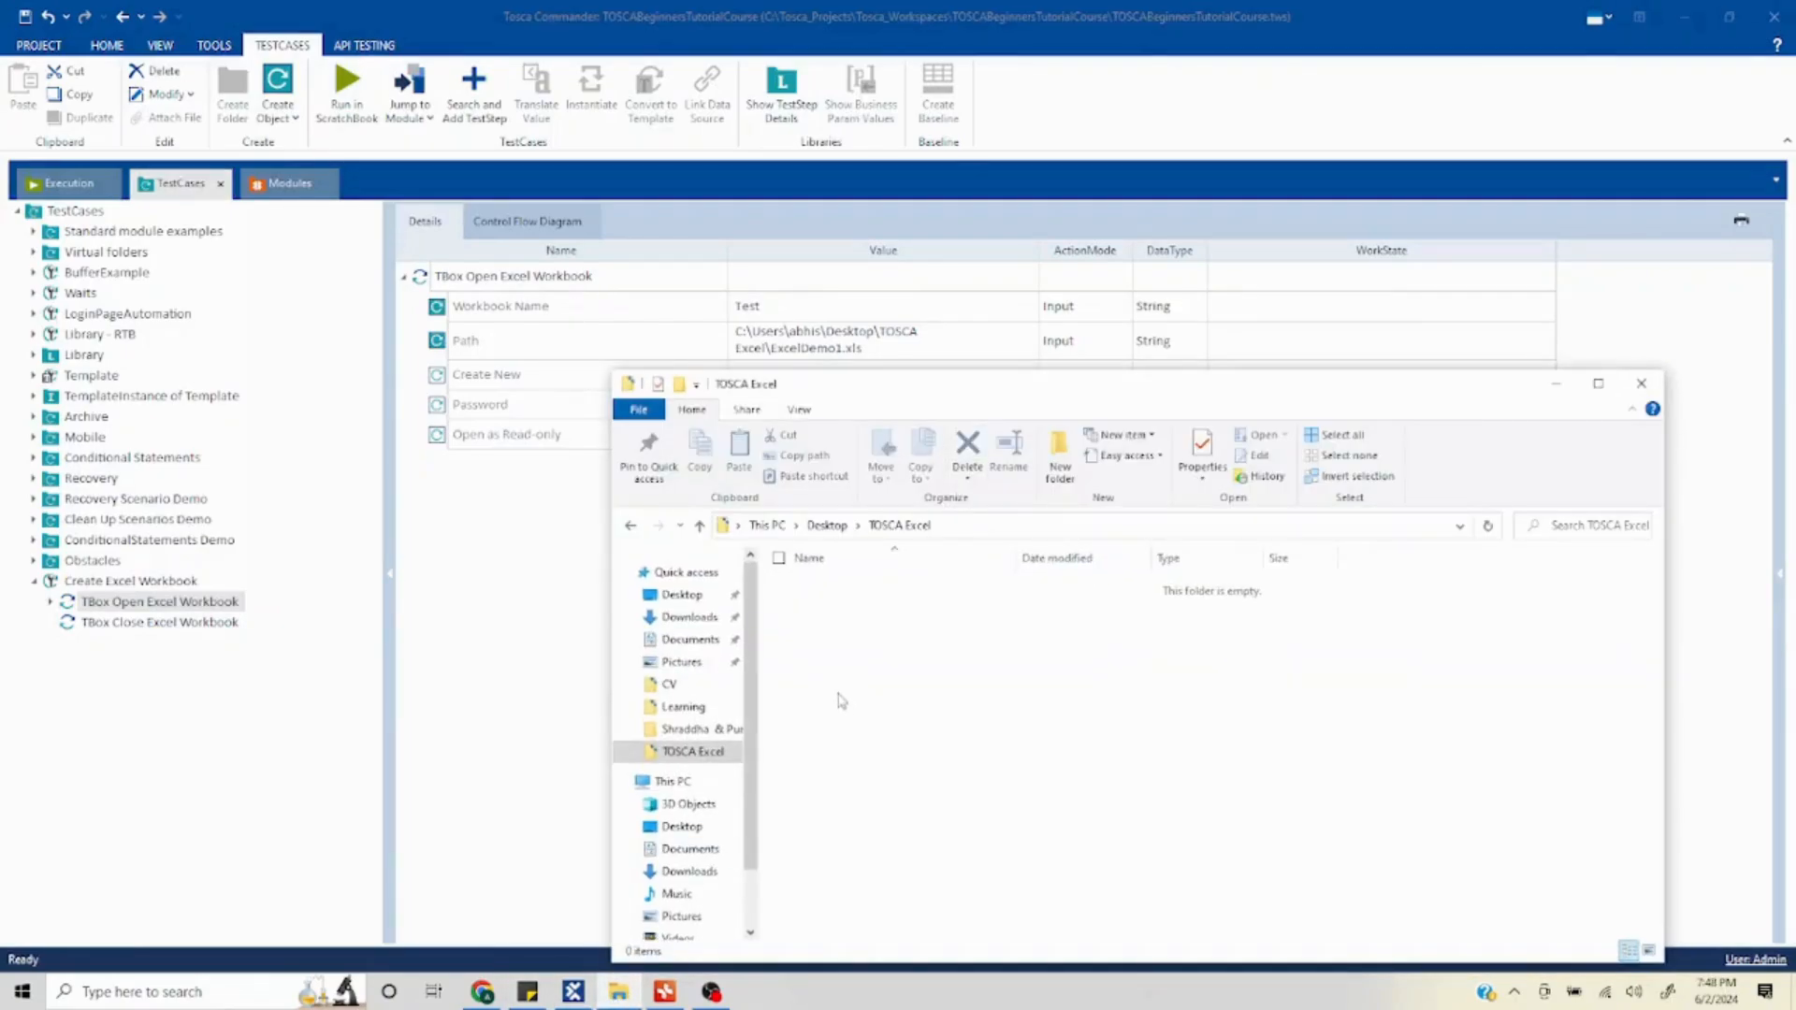
{"action": "left_click", "coordinate": [604, 541]}
{"action": "left_click", "coordinate": [903, 374]}
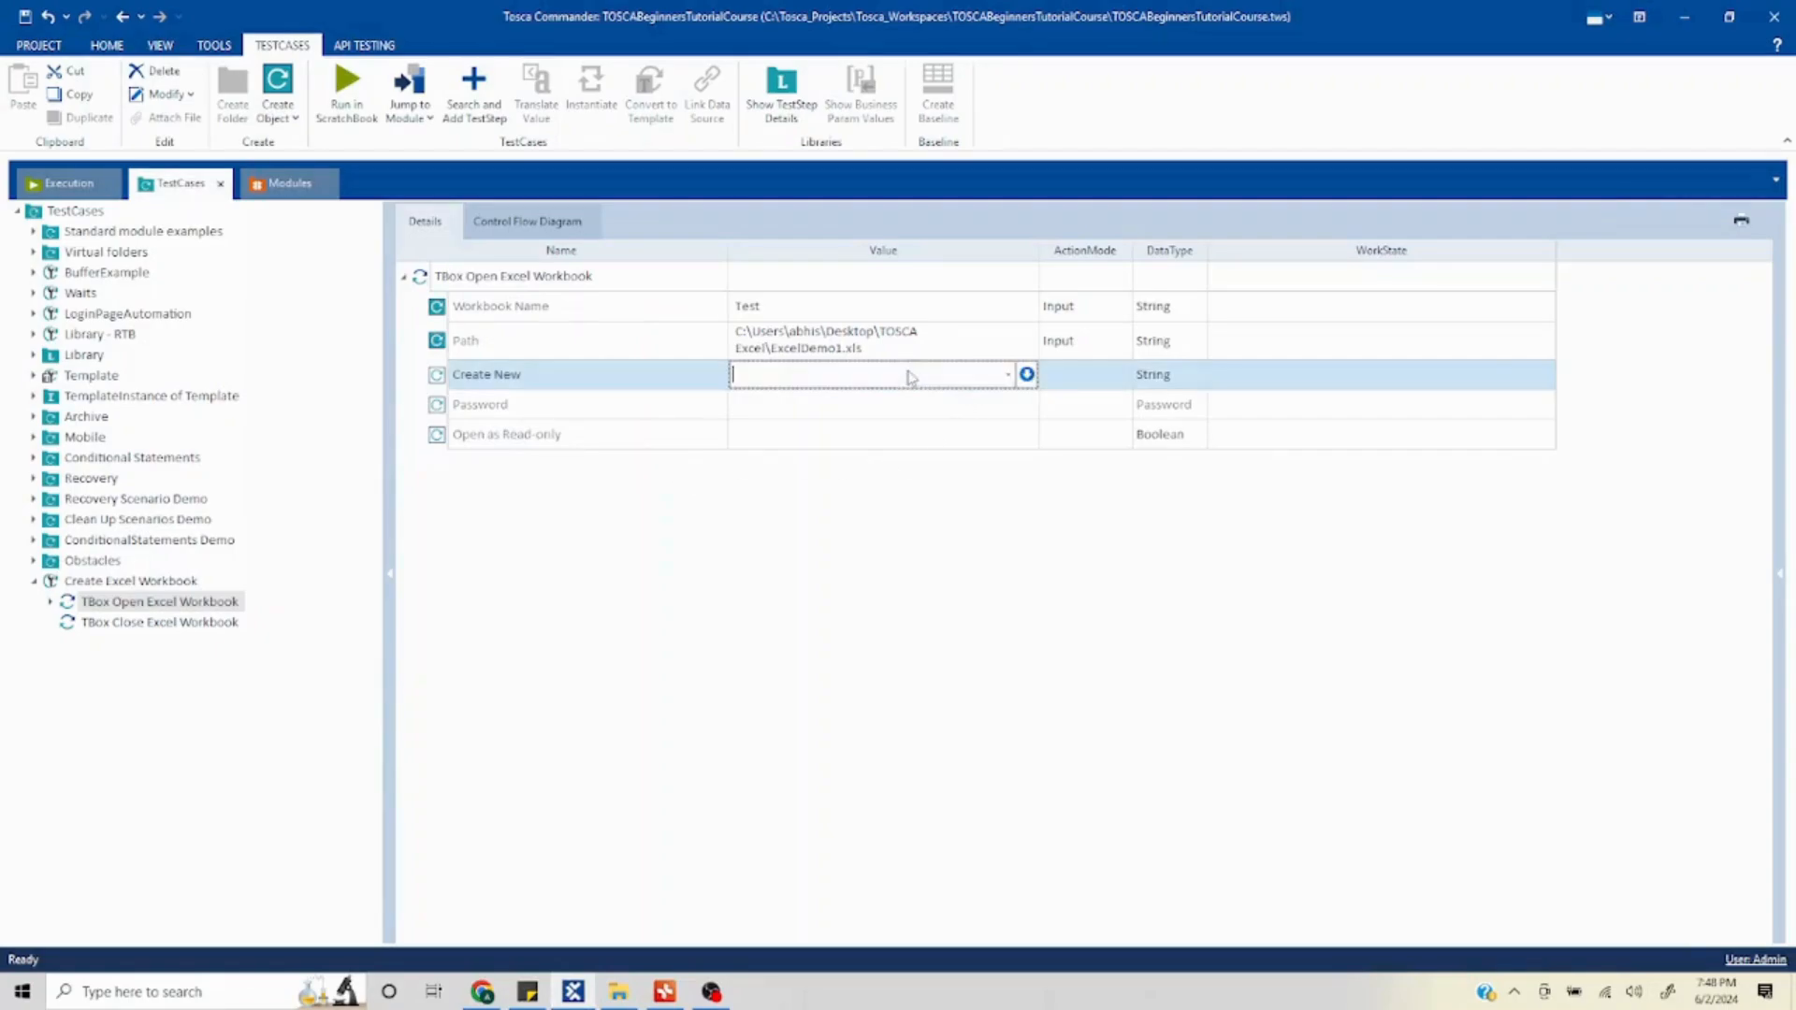
{"action": "left_click", "coordinate": [1008, 378]}
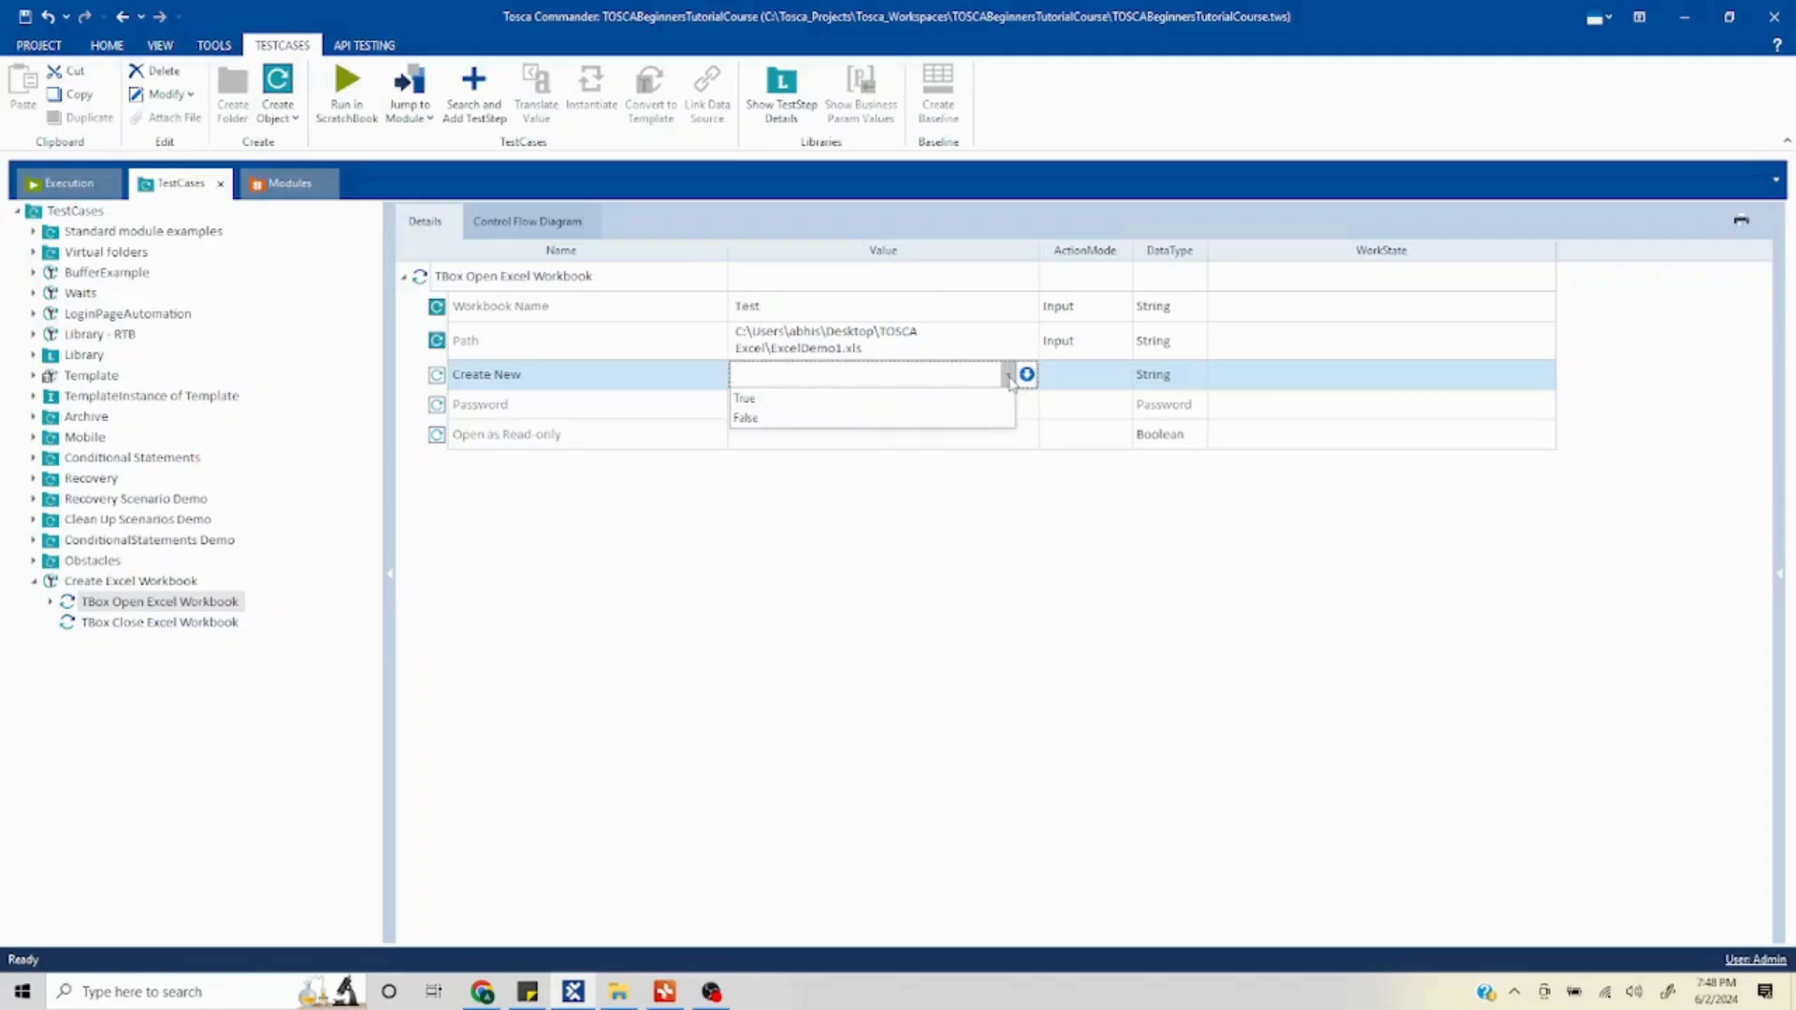
{"action": "left_click", "coordinate": [745, 400]}
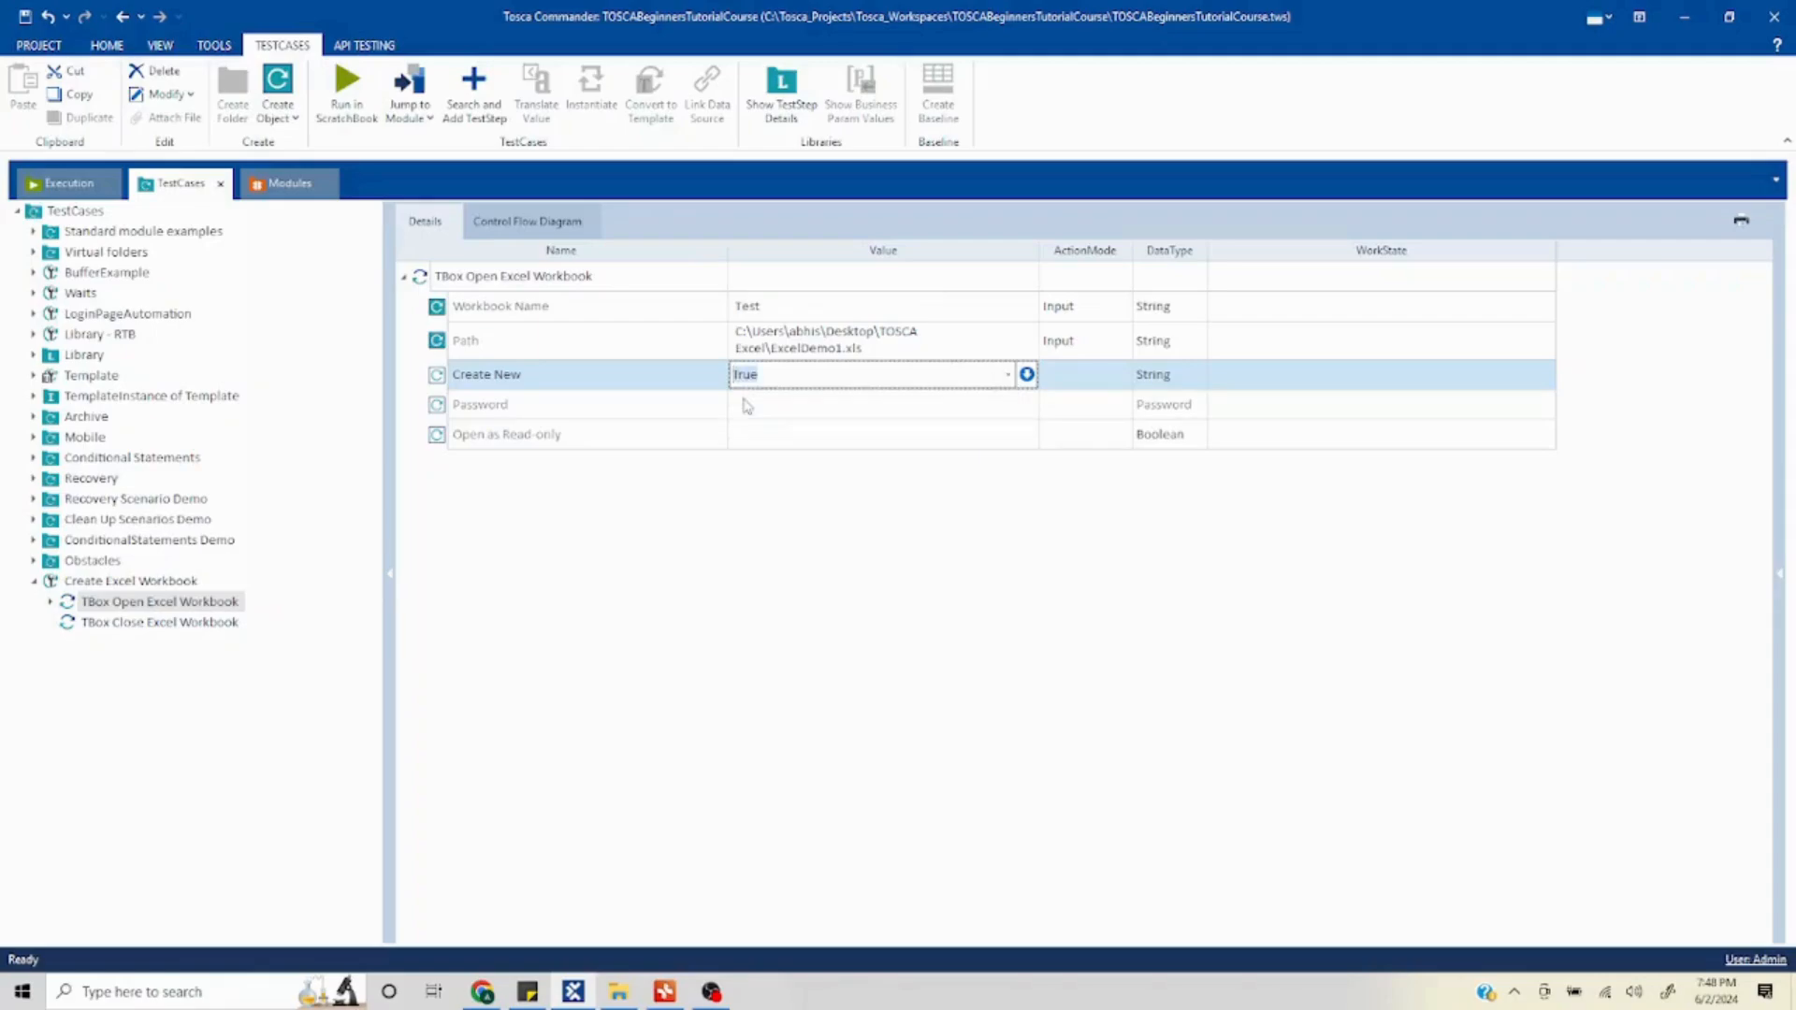
{"action": "key", "text": "Return"}
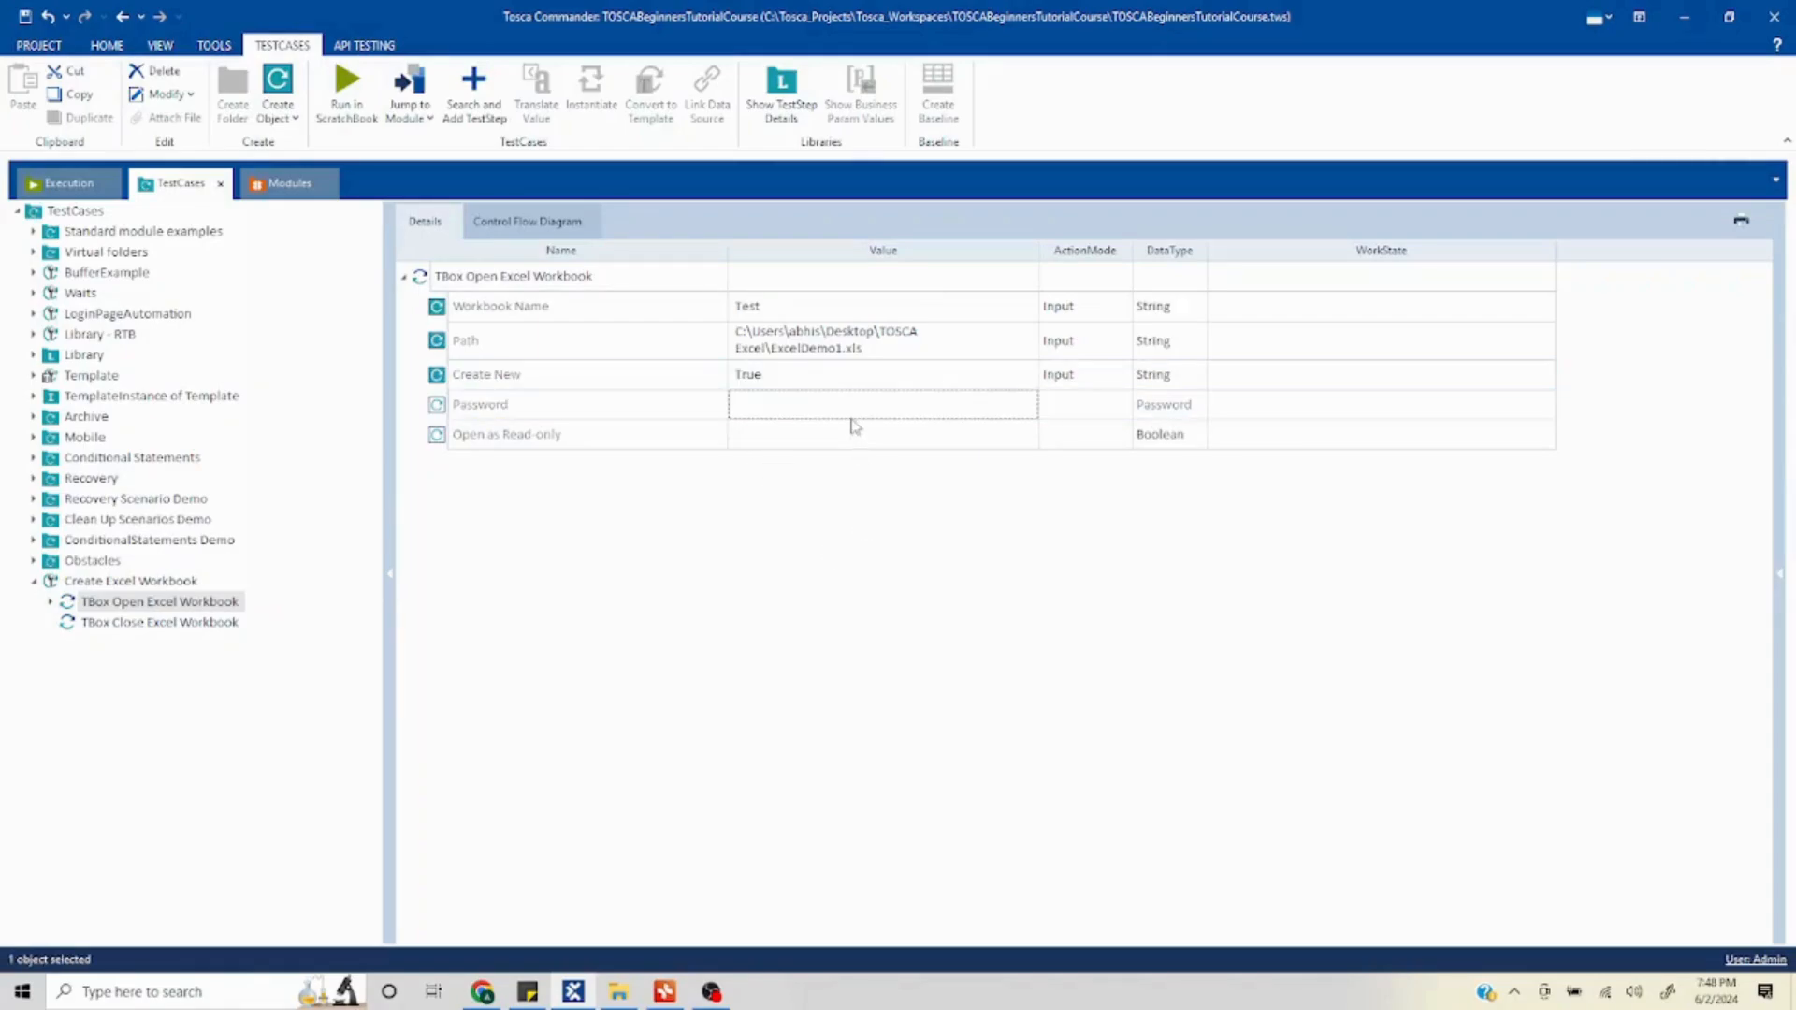
- Review the value options for Create New, Password and Open as Read-only without changing them
{"action": "left_click", "coordinate": [969, 387]}
{"action": "left_click", "coordinate": [1006, 380]}
{"action": "left_click", "coordinate": [1008, 375]}
{"action": "left_click", "coordinate": [1008, 374]}
{"action": "left_click", "coordinate": [928, 581]}
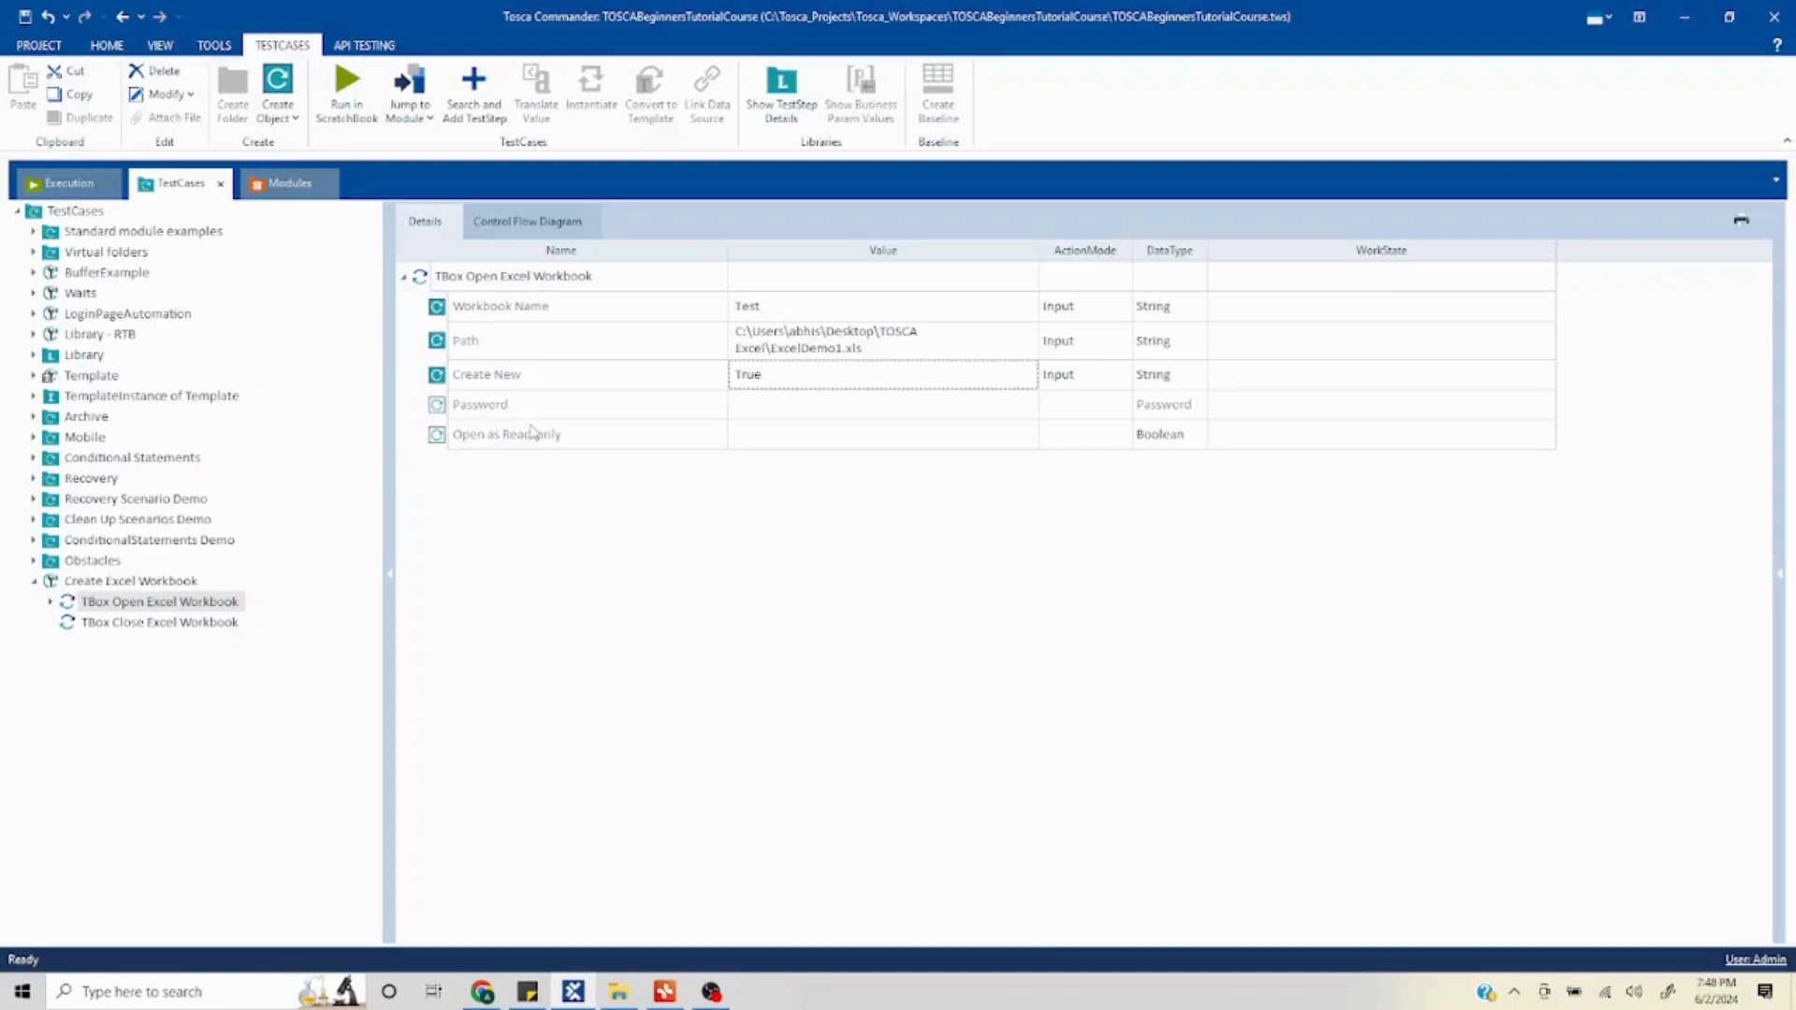
{"action": "left_click", "coordinate": [923, 412]}
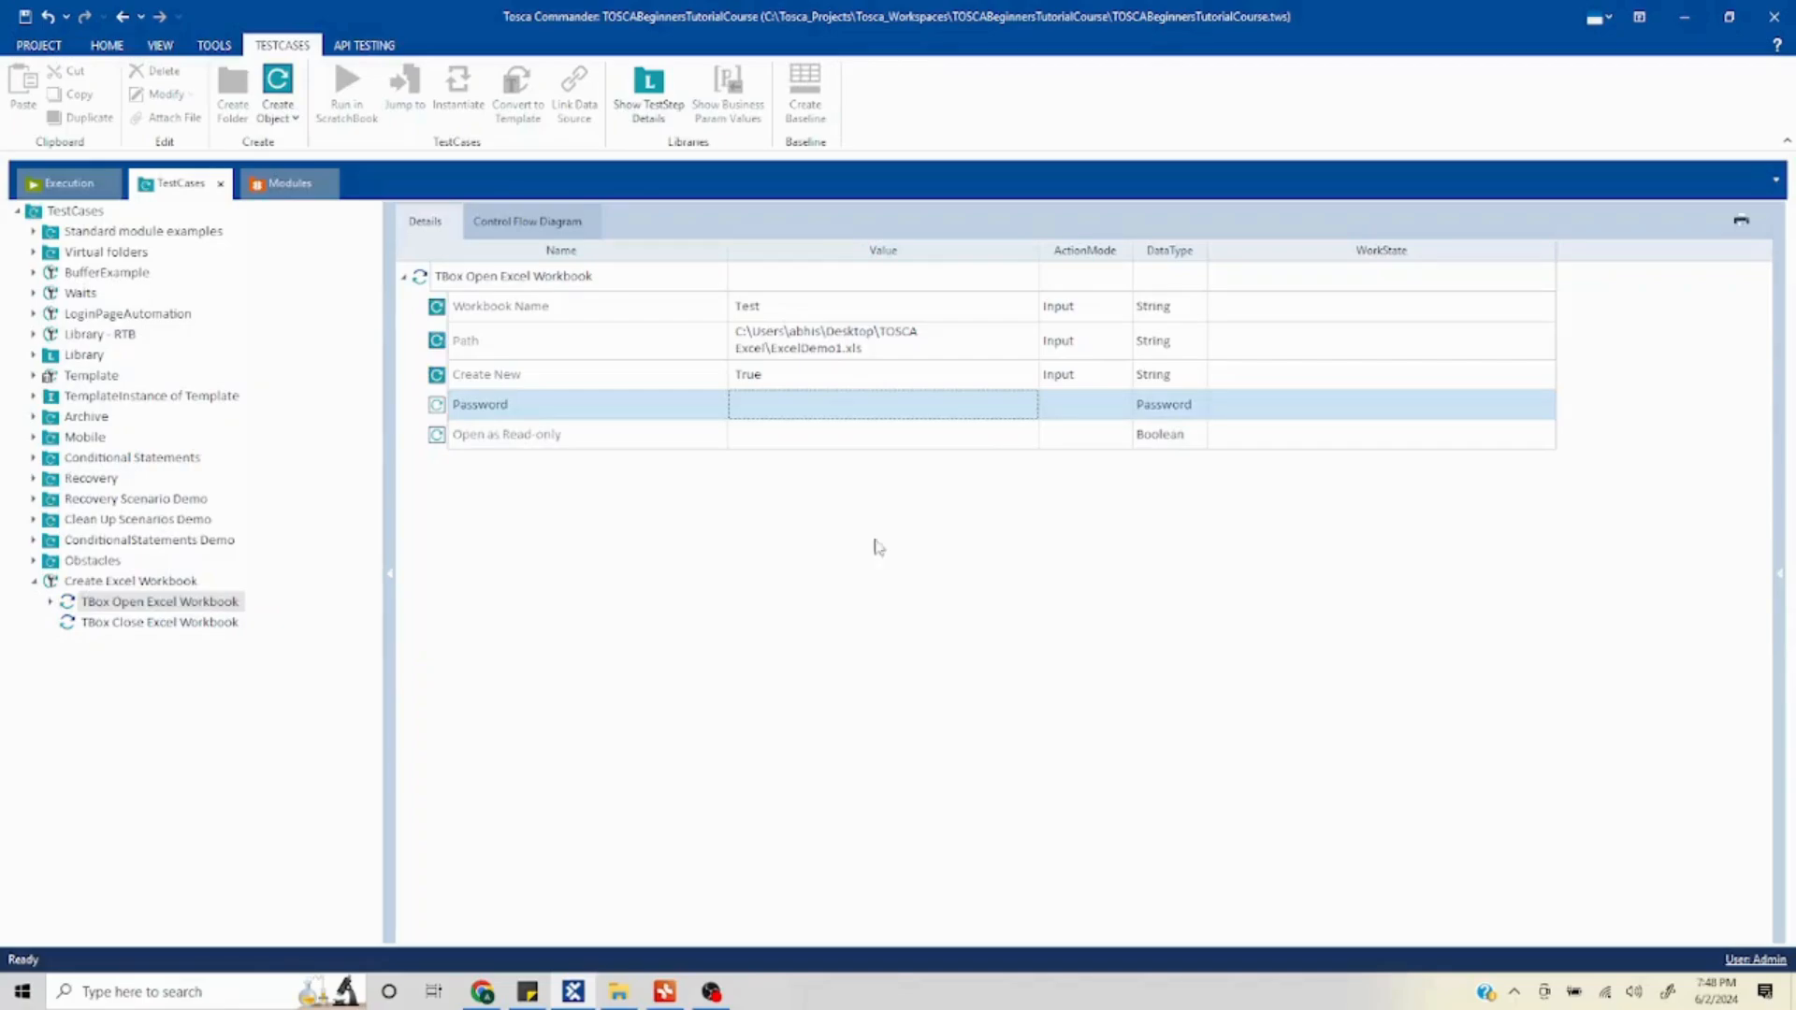
{"action": "left_click", "coordinate": [928, 448]}
{"action": "left_click", "coordinate": [928, 438]}
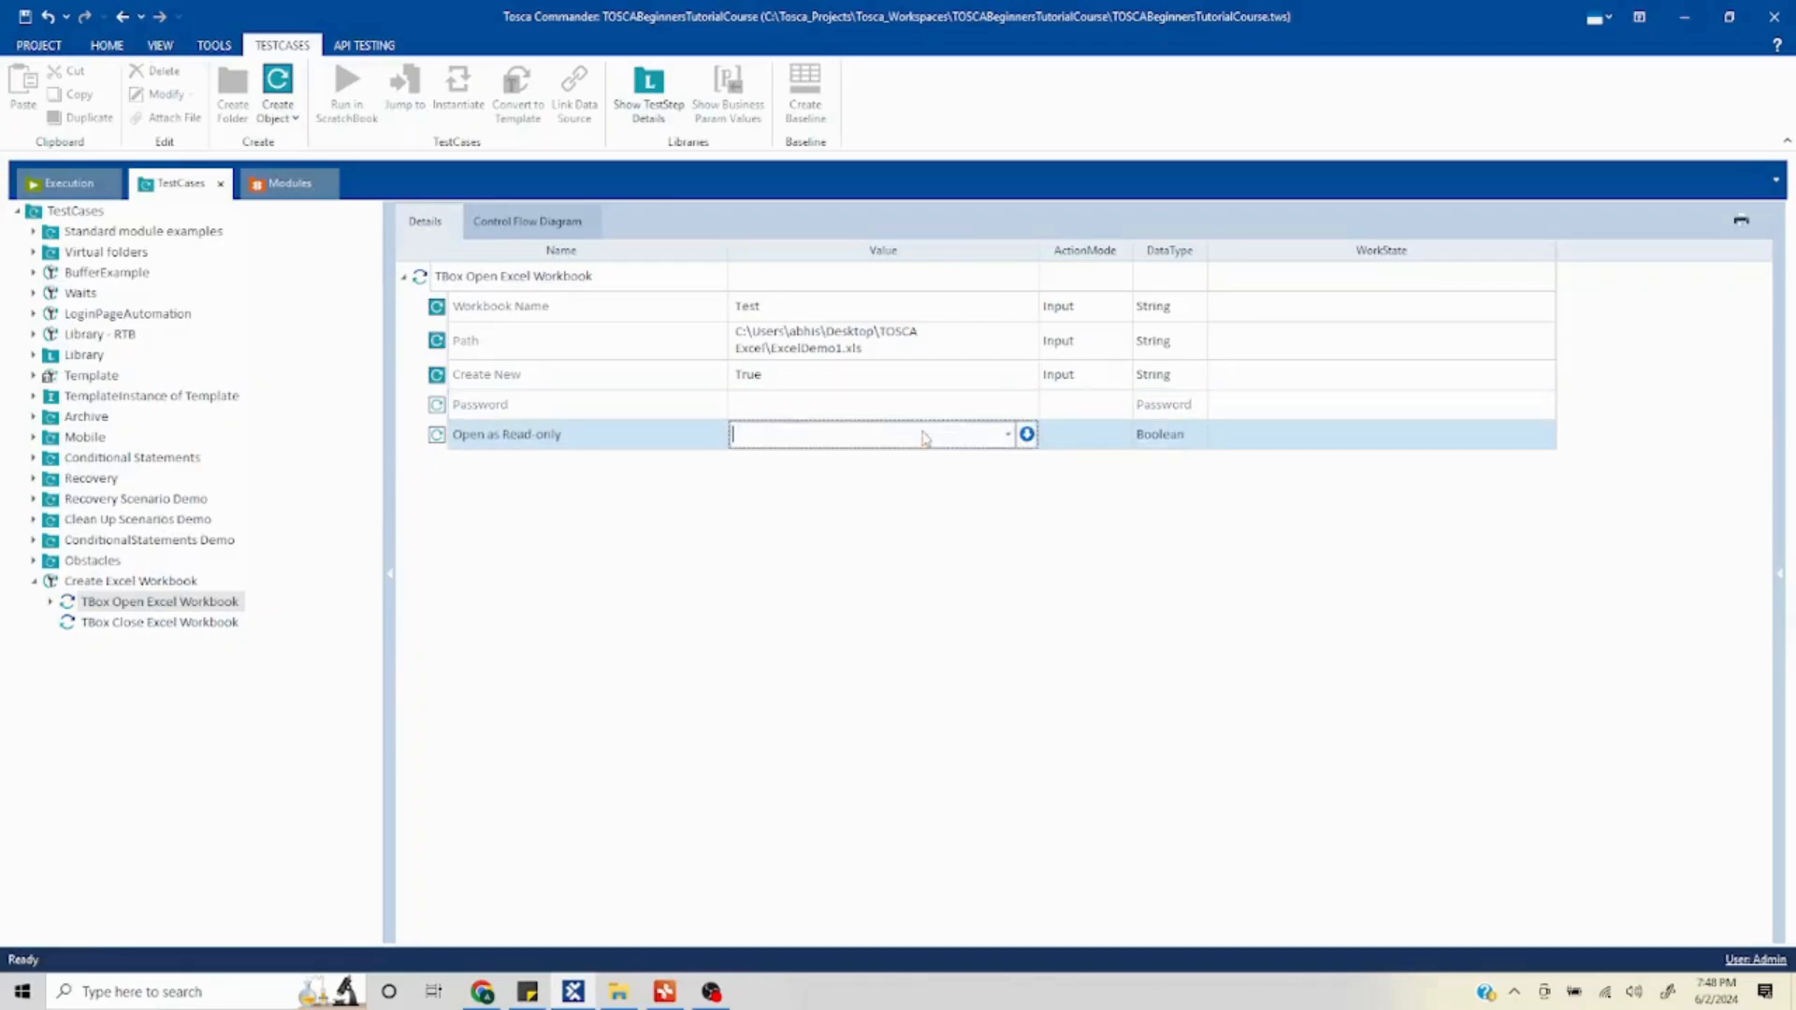
{"action": "left_click", "coordinate": [1009, 434]}
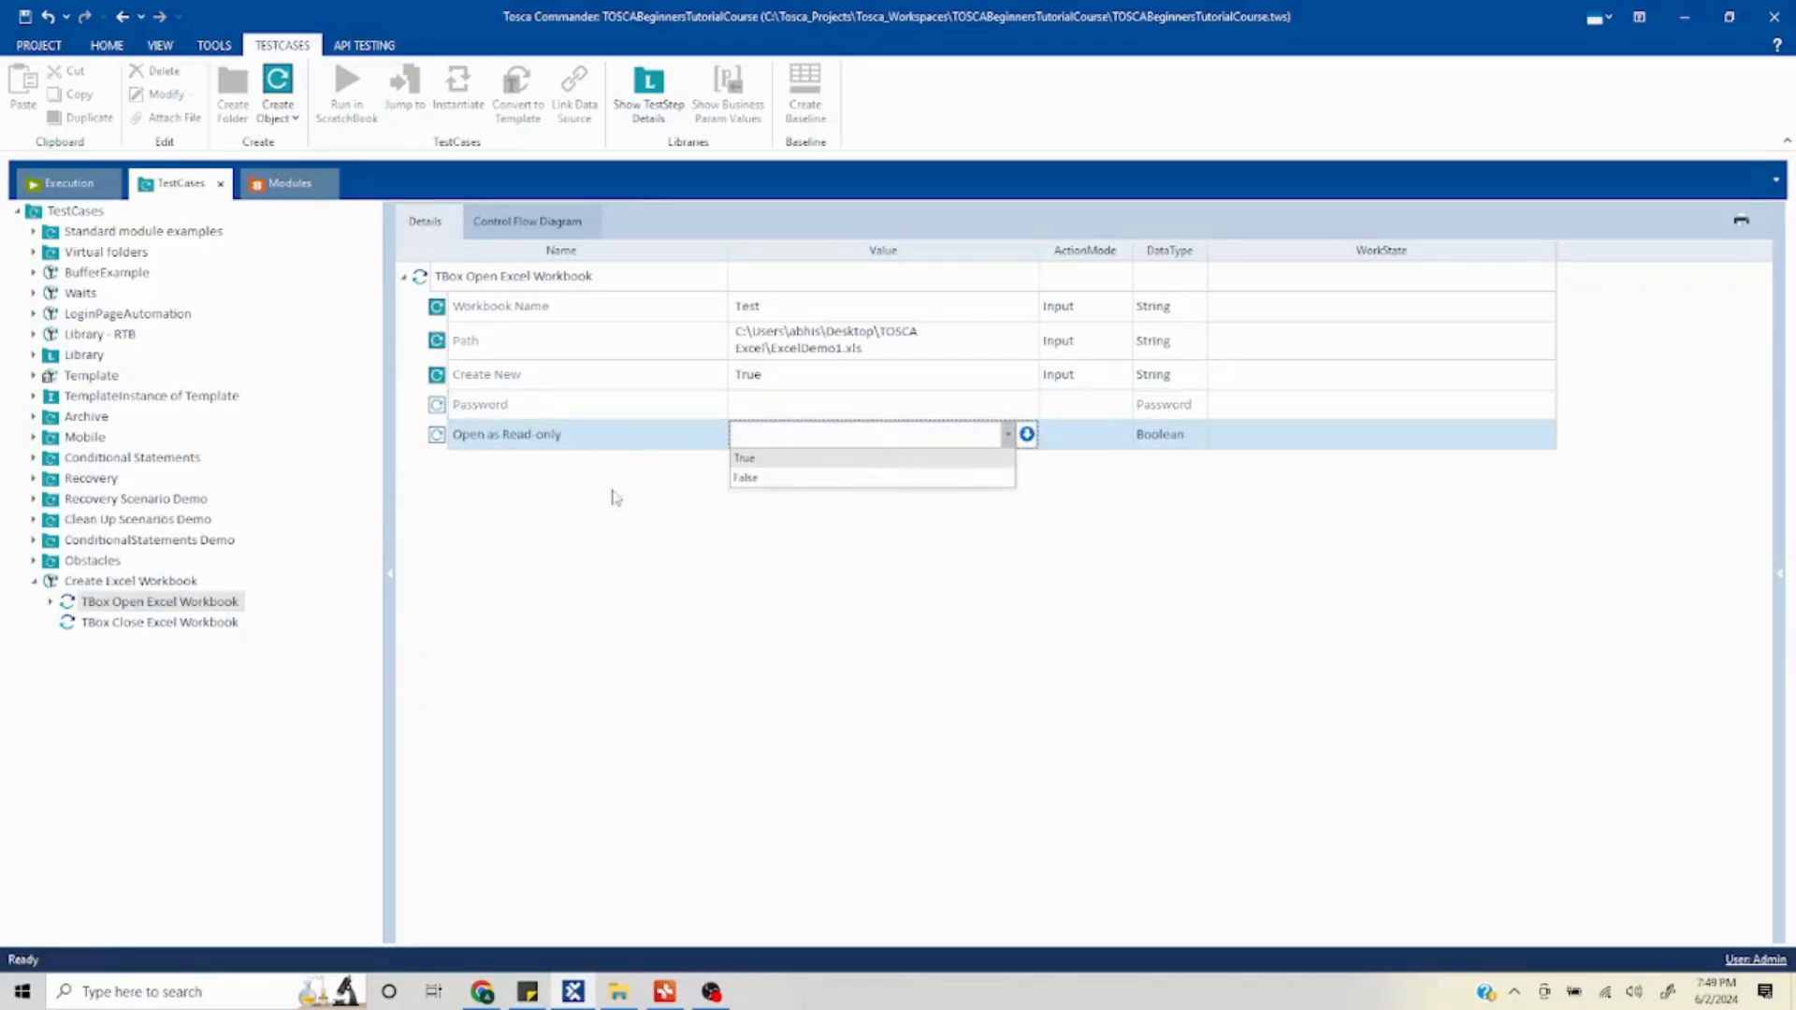
{"action": "left_click", "coordinate": [591, 601]}
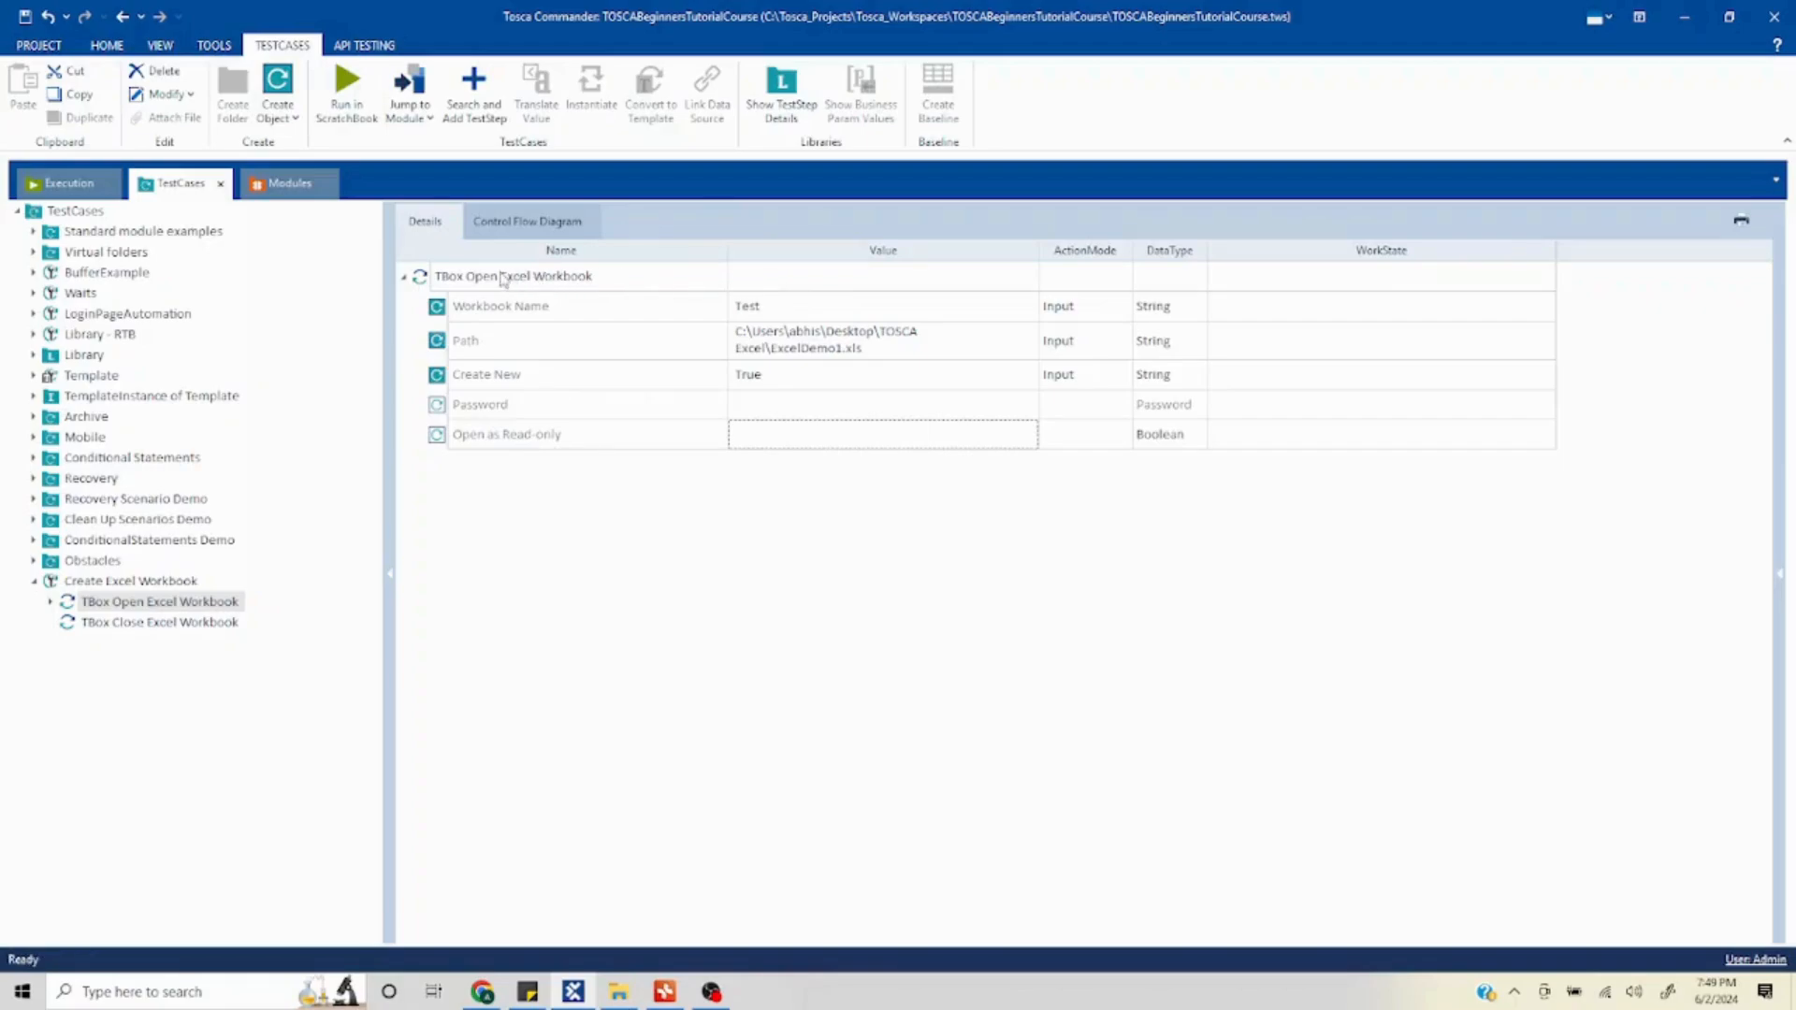
- Set the Workbook Name value of the TBox Close Excel Workbook step to Test
{"action": "left_click", "coordinate": [502, 279]}
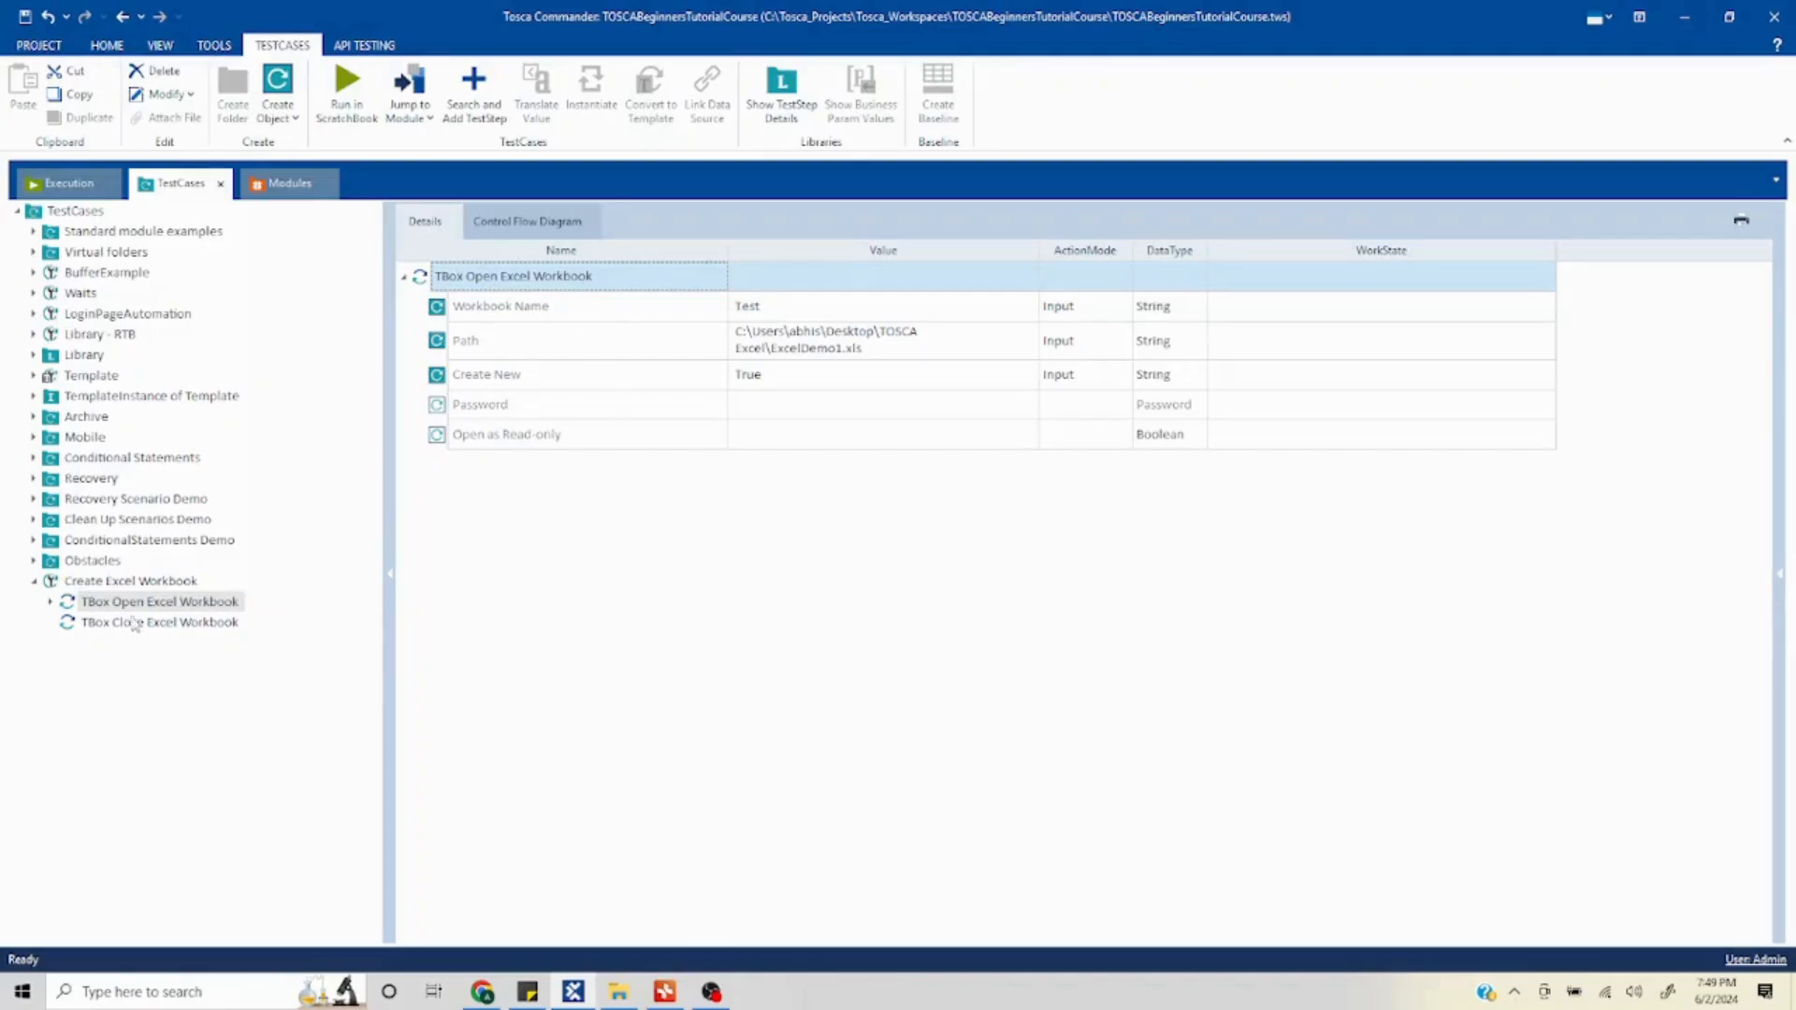
{"action": "left_click", "coordinate": [141, 628]}
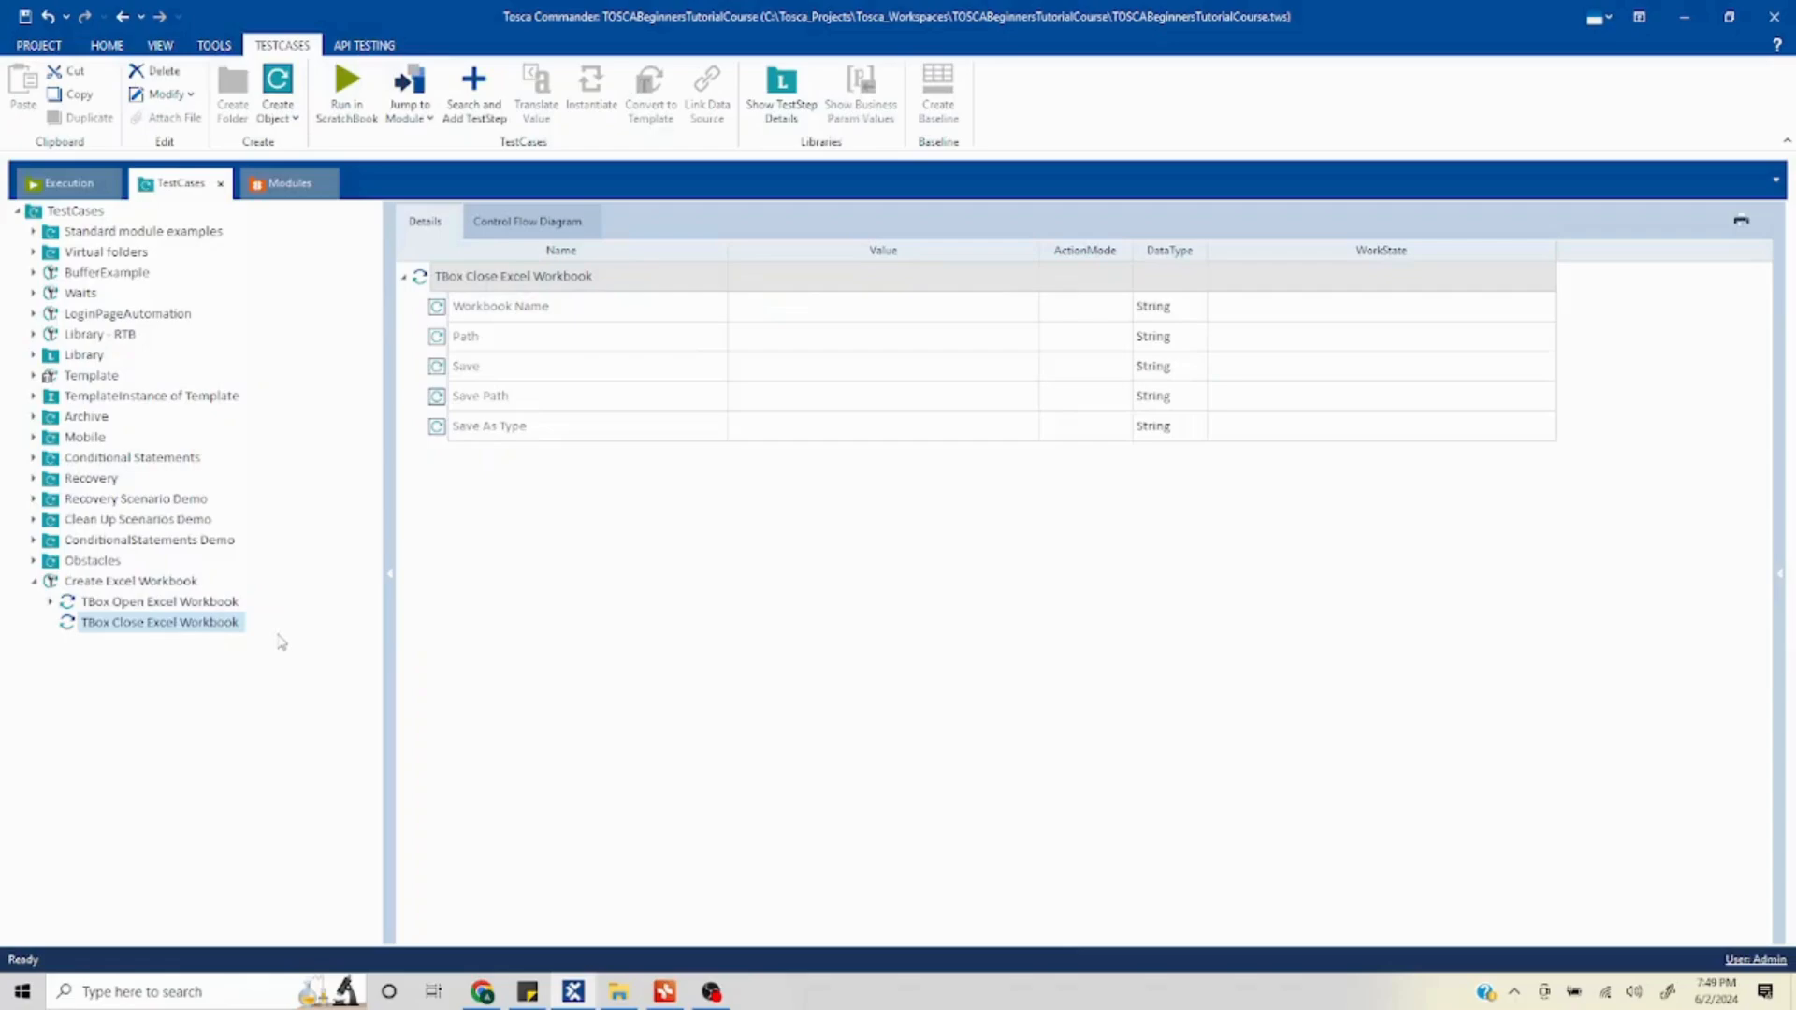
{"action": "left_click", "coordinate": [187, 610]}
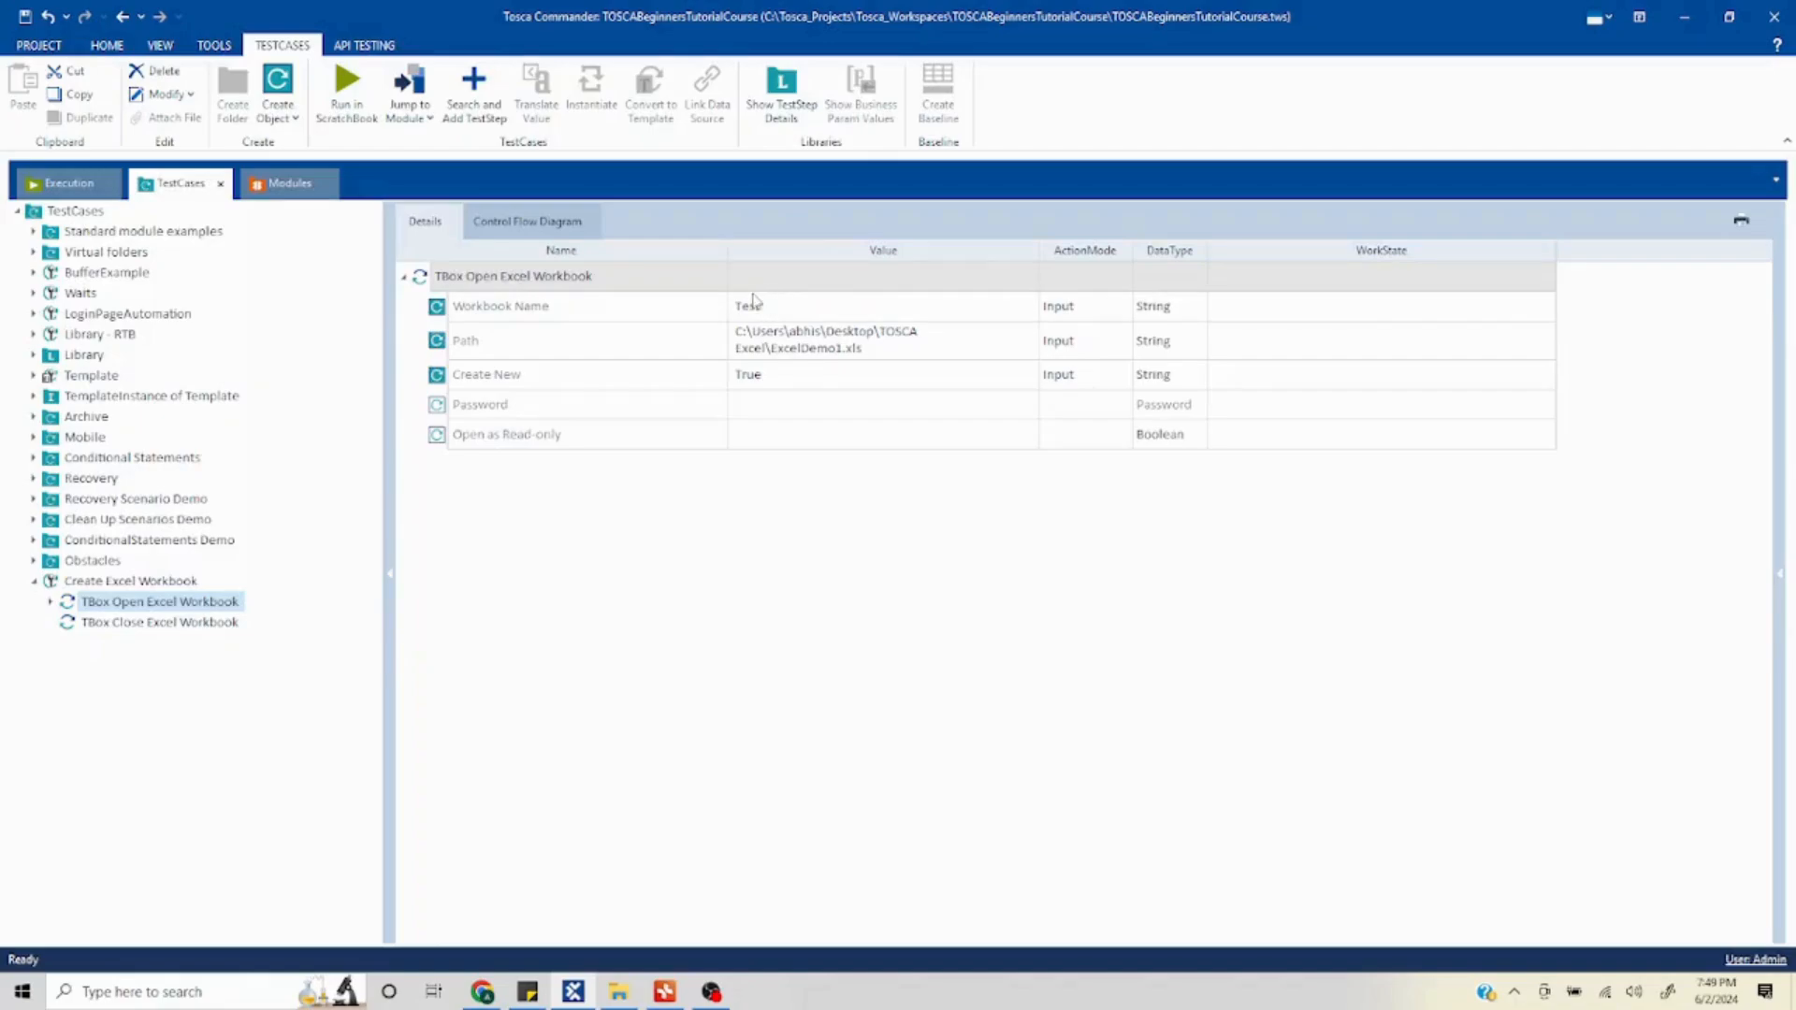
{"action": "left_click", "coordinate": [162, 627]}
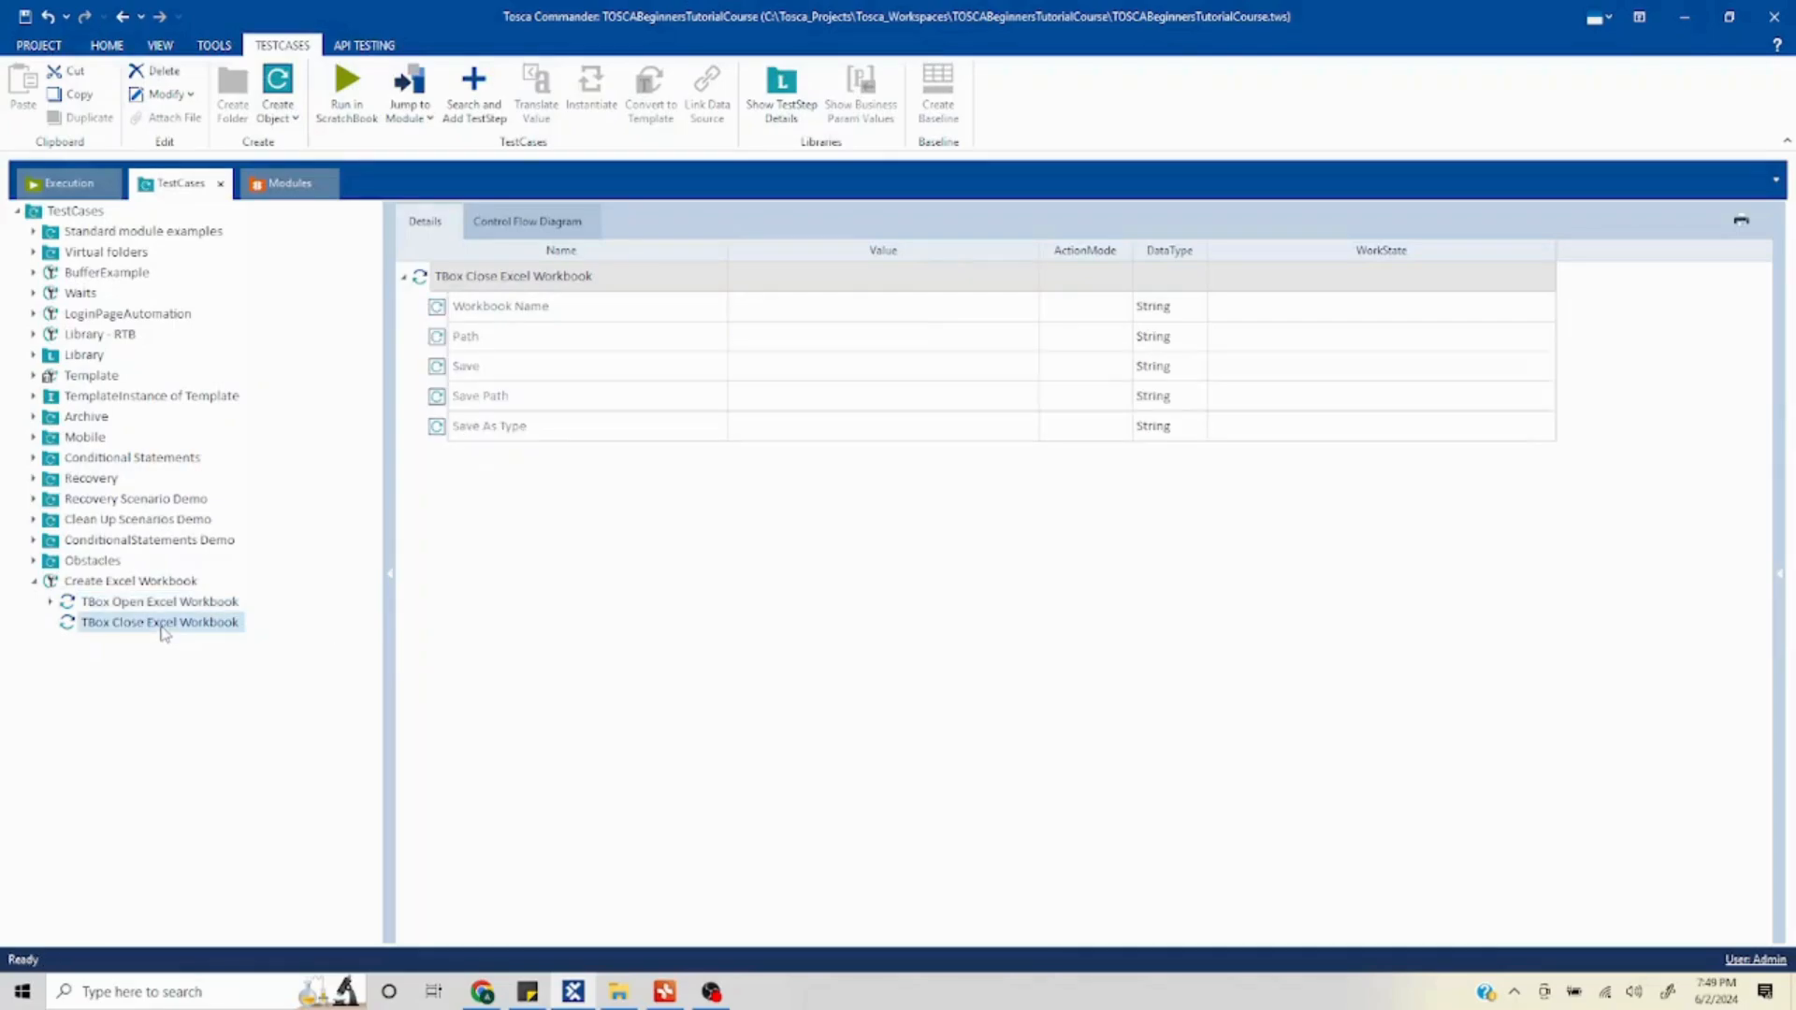
{"action": "left_click", "coordinate": [800, 309]}
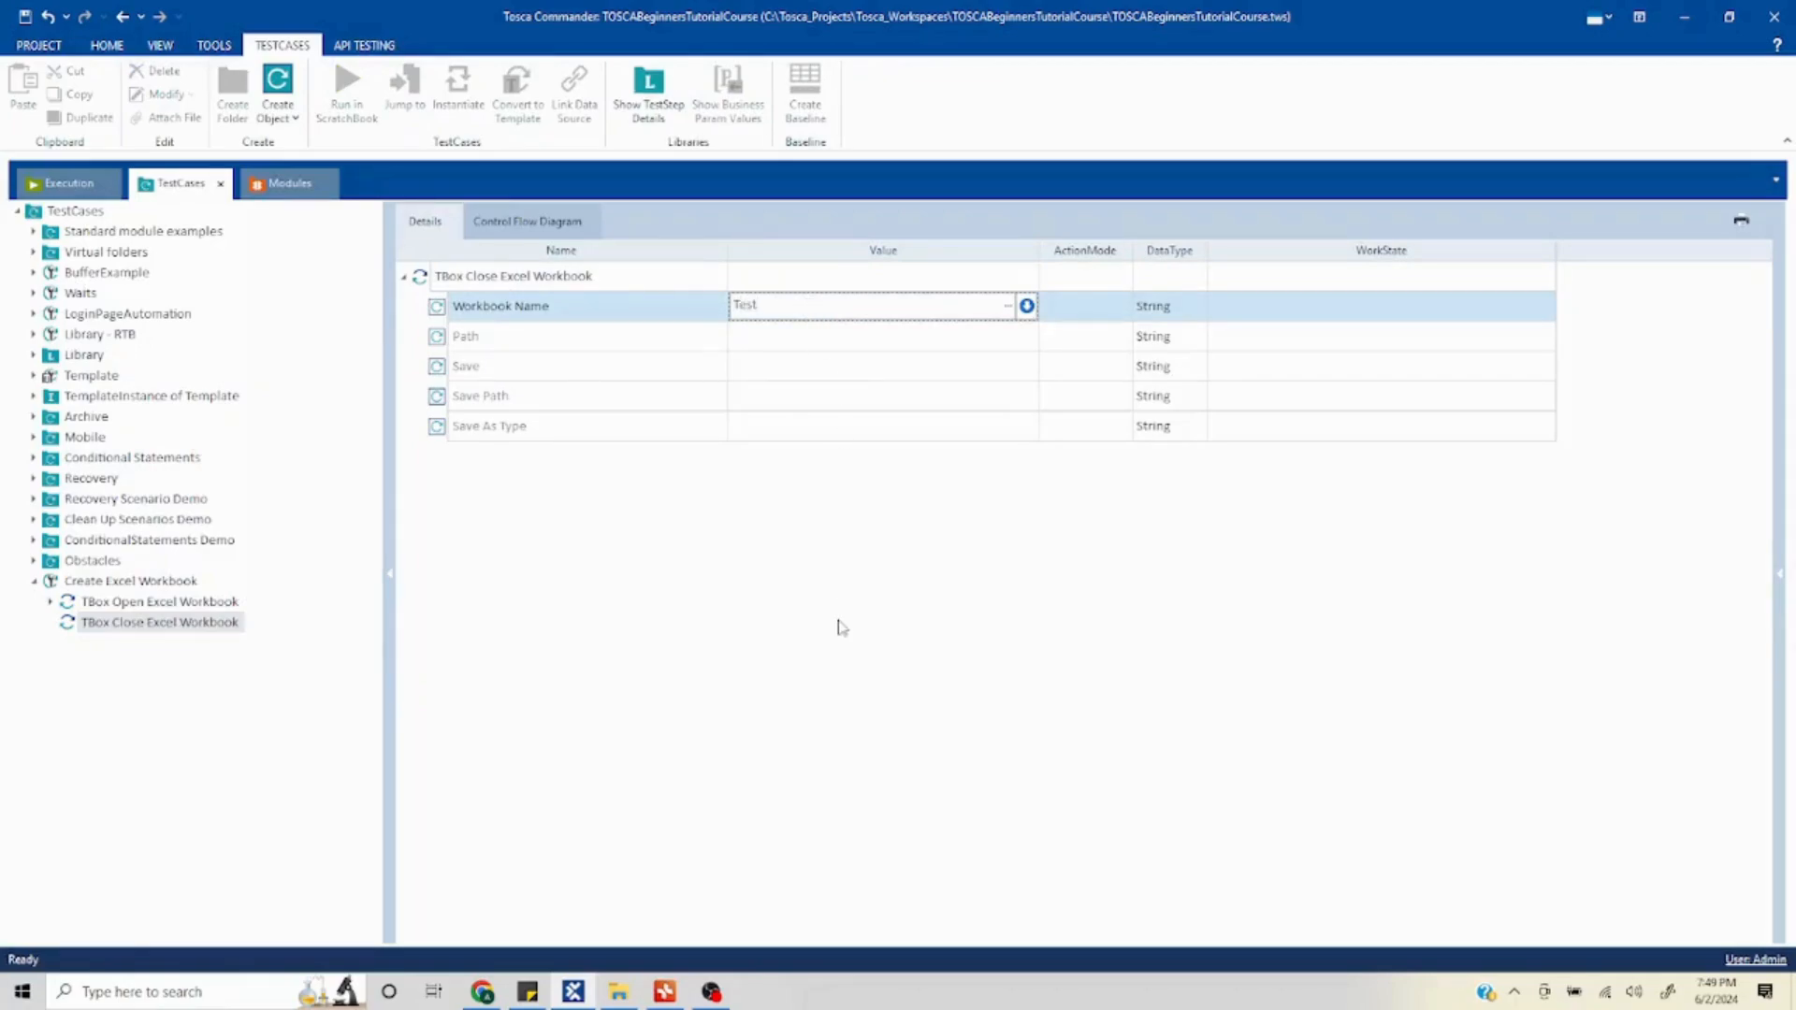
{"action": "key", "text": "Return"}
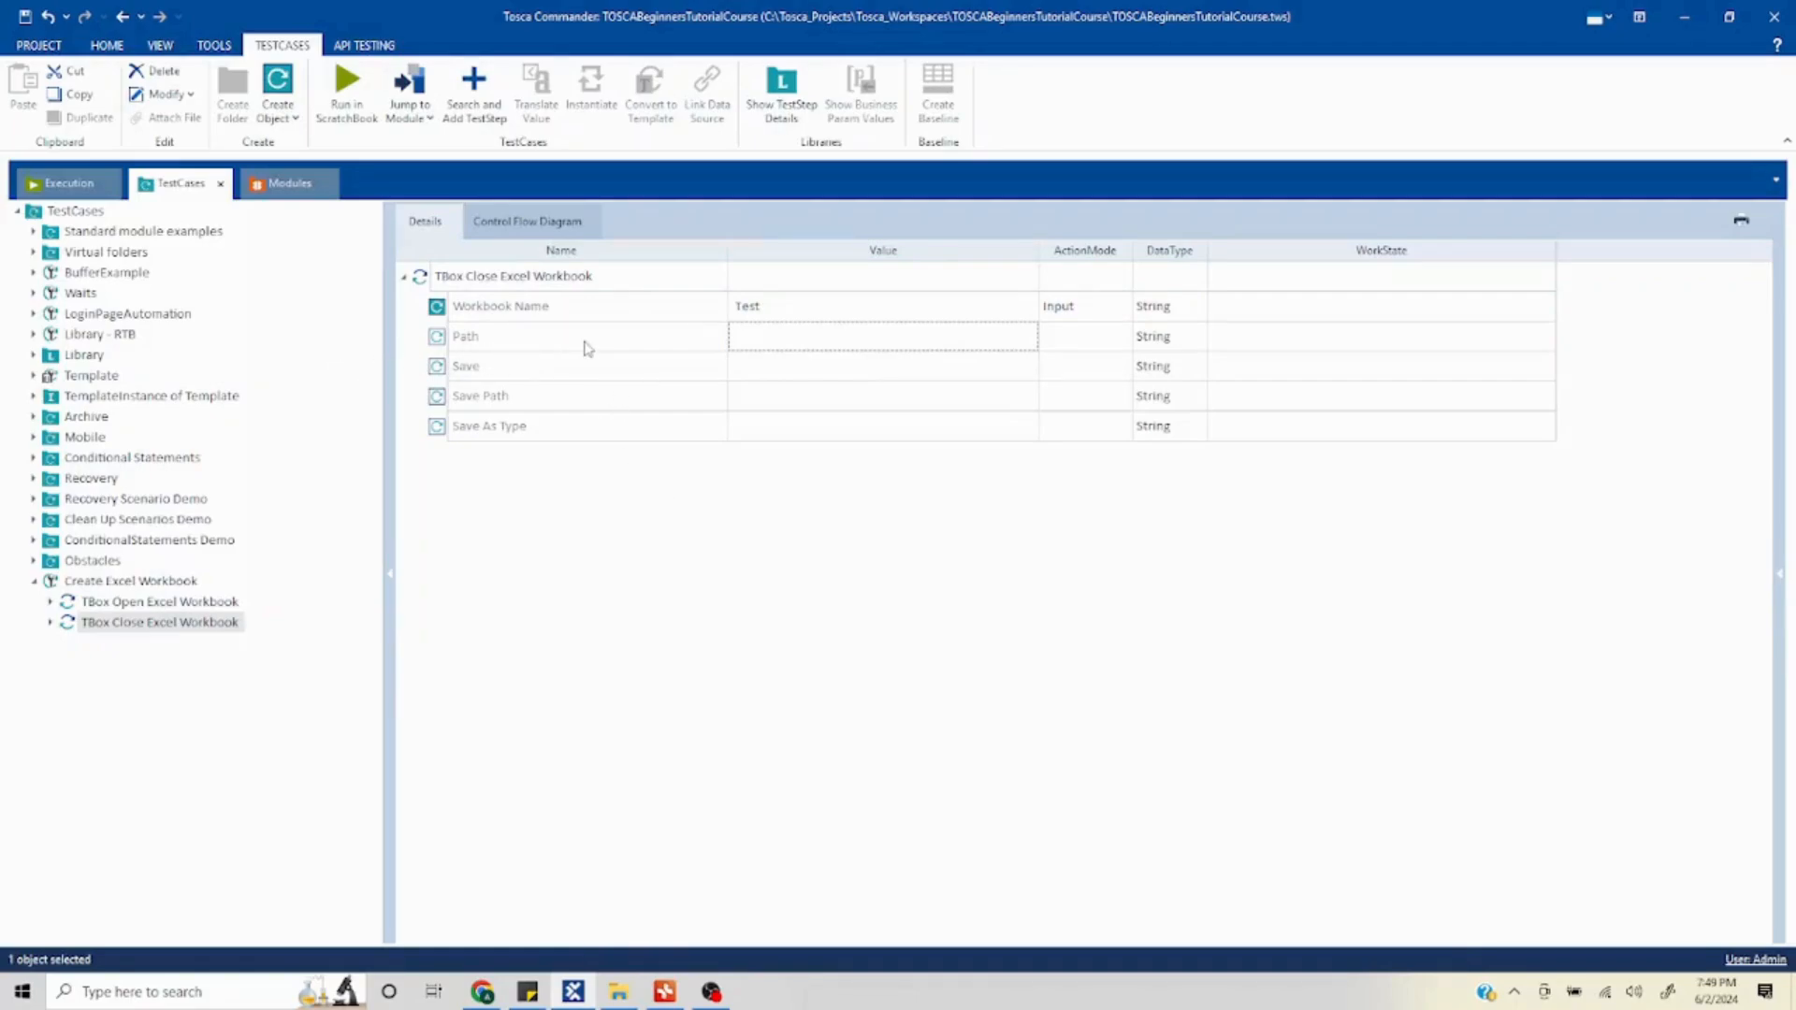
- Copy the Open step's workbook Path value and paste it into the Path value of the TBox Close Excel Workbook step
{"action": "left_click", "coordinate": [155, 604]}
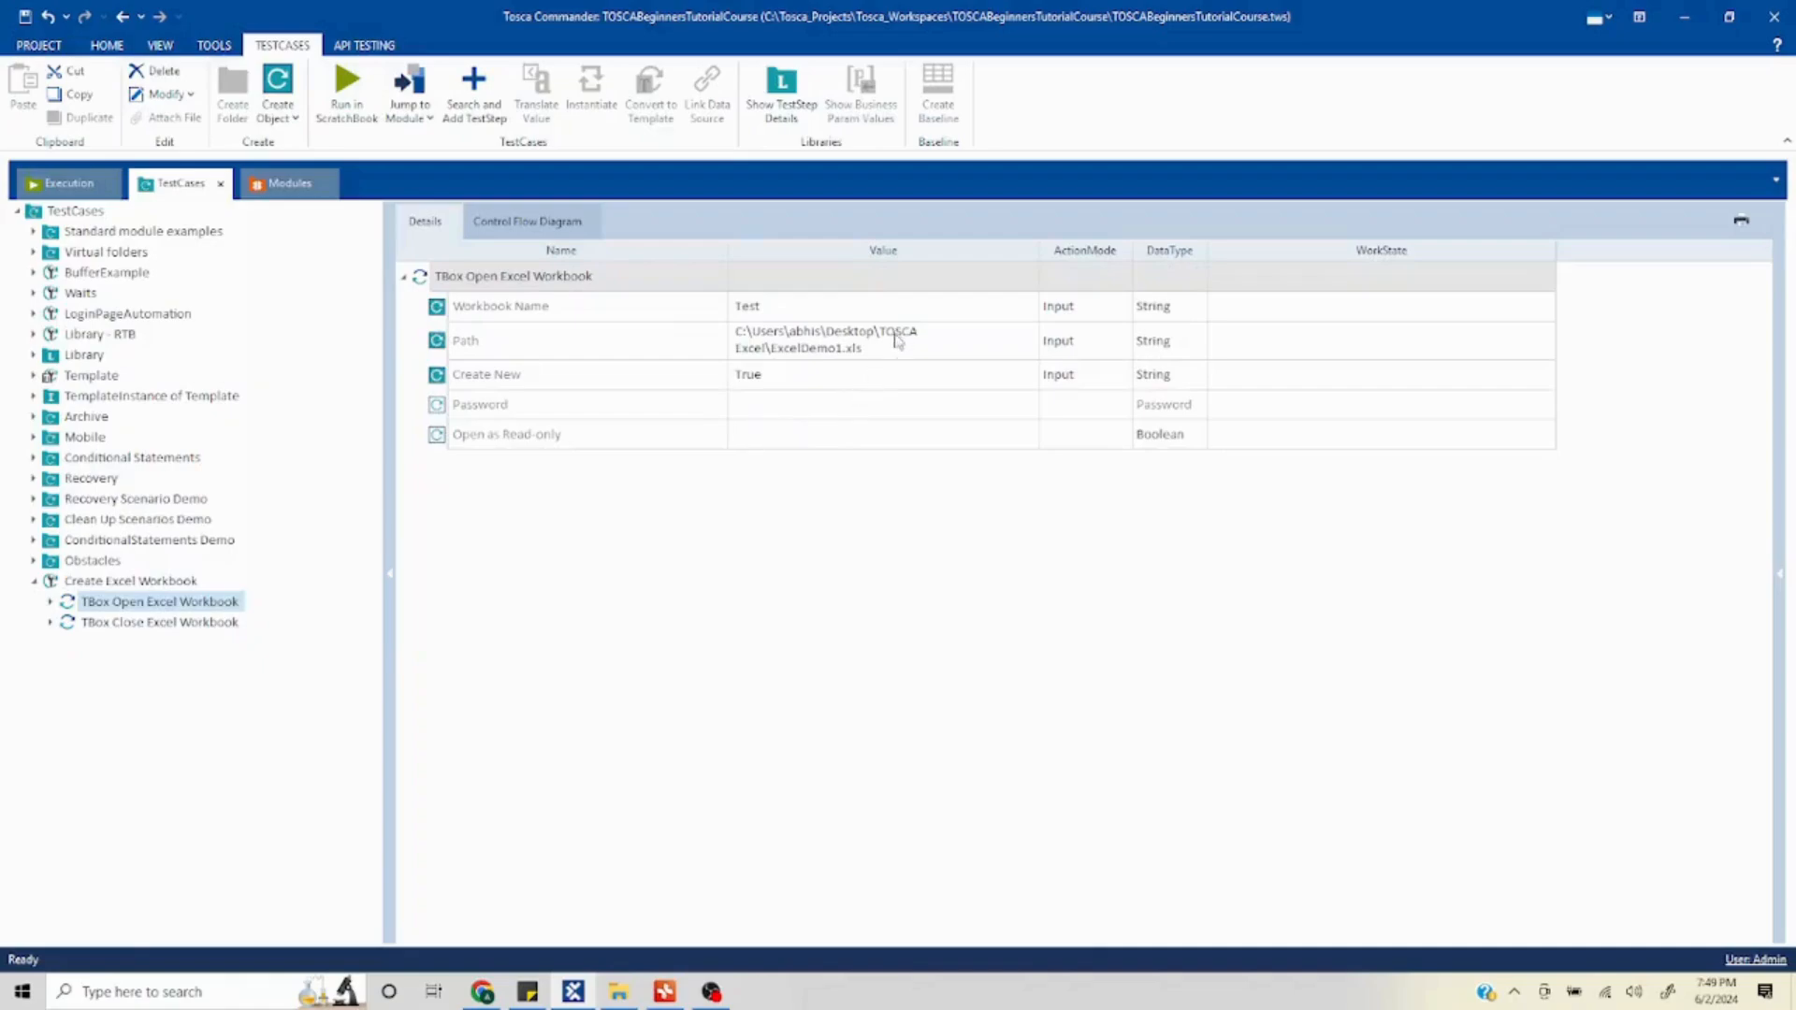
{"action": "left_click", "coordinate": [893, 355]}
{"action": "left_click", "coordinate": [893, 355]}
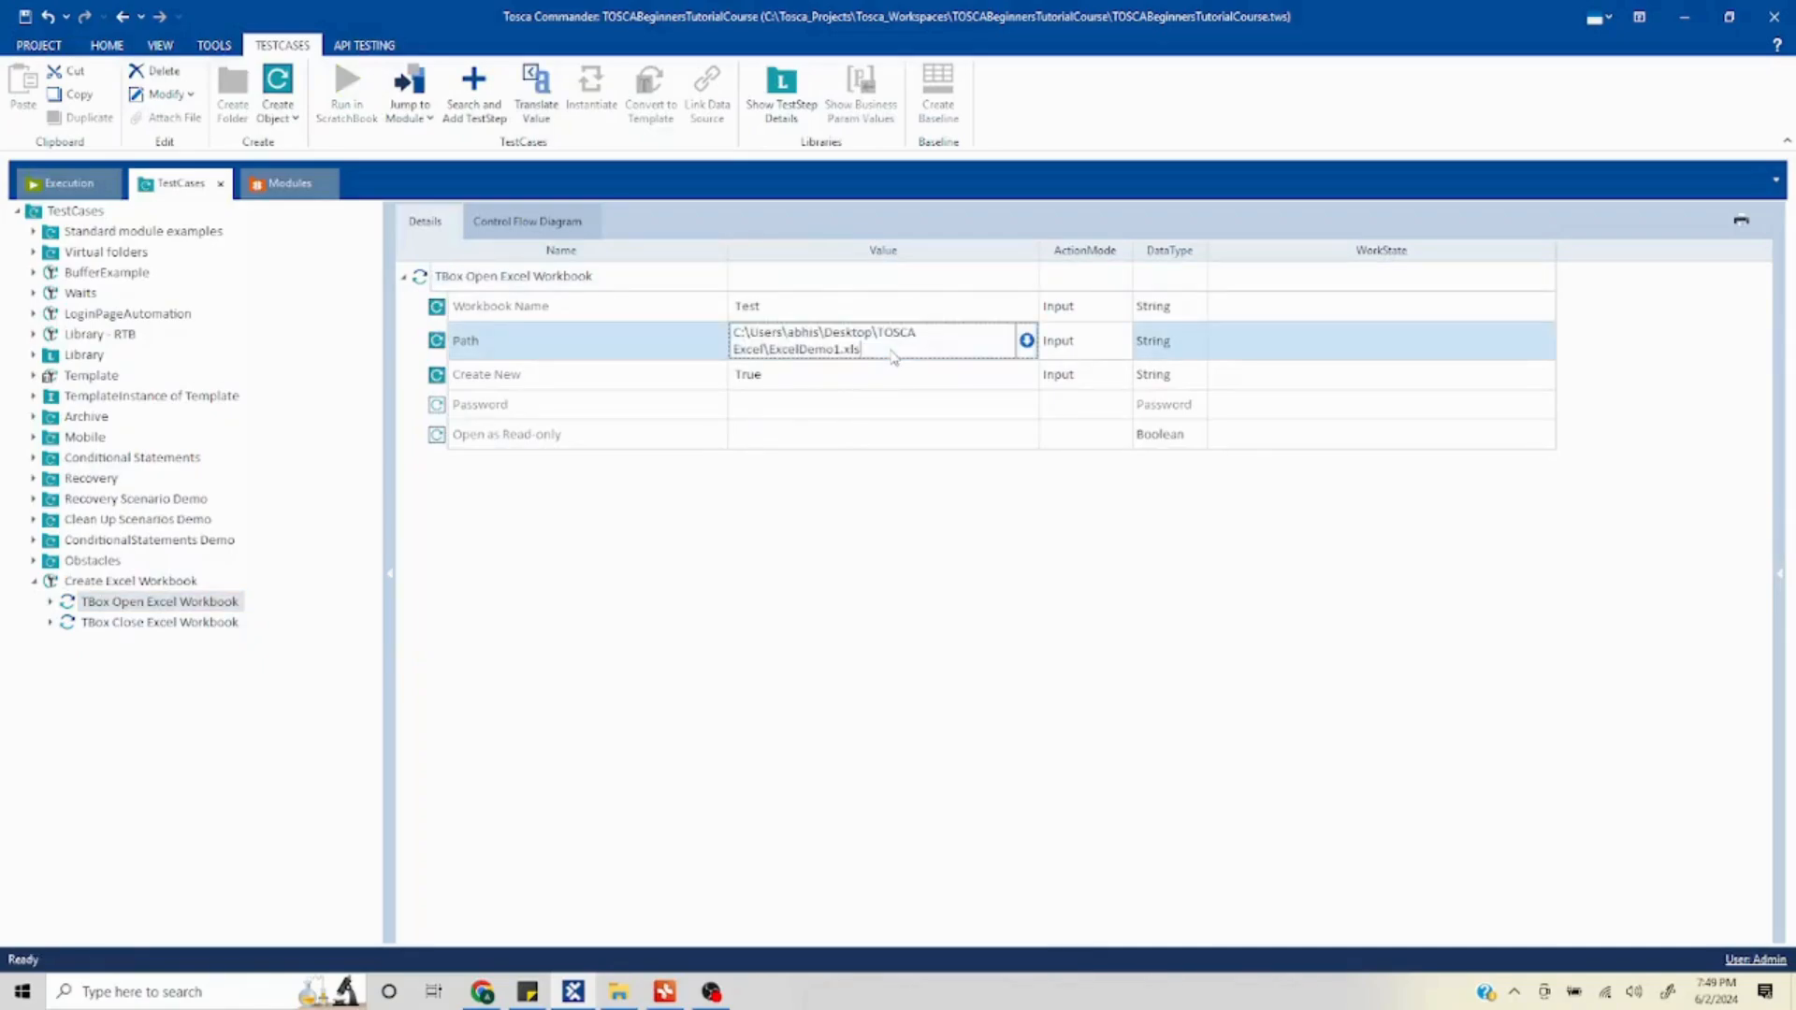
{"action": "left_click", "coordinate": [543, 518]}
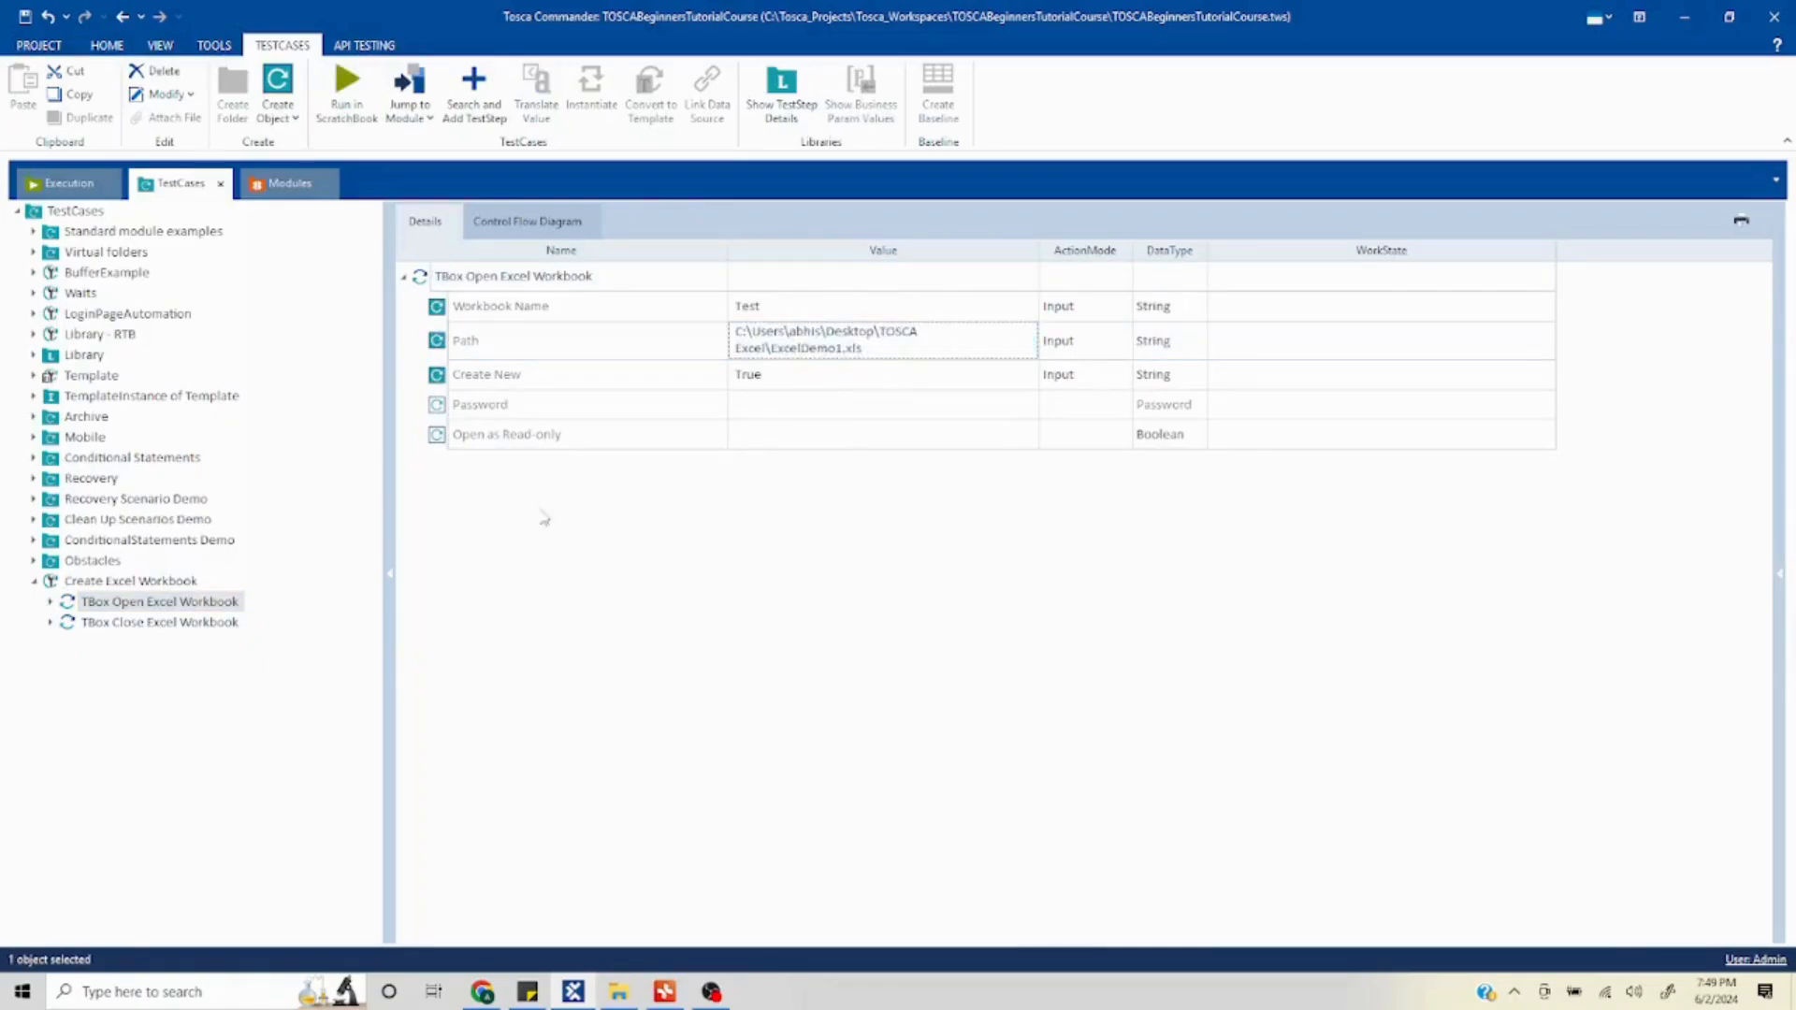
{"action": "left_click", "coordinate": [208, 622]}
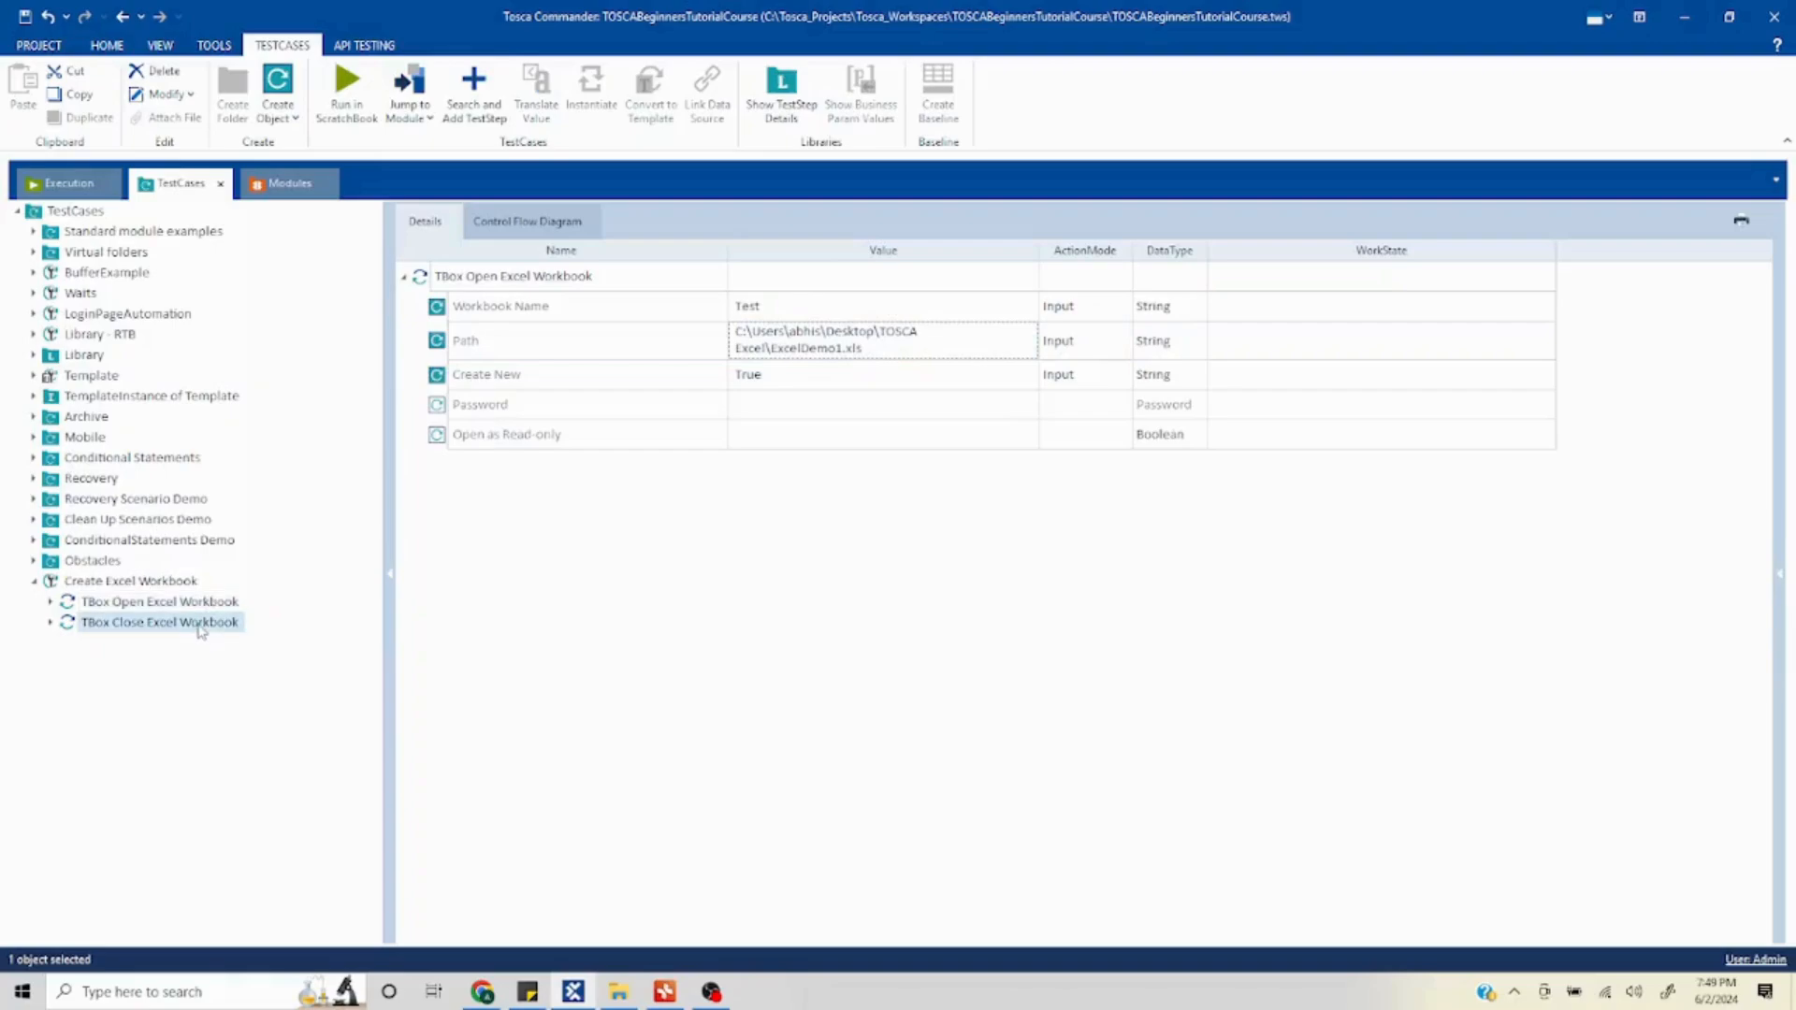
{"action": "left_click", "coordinate": [782, 346]}
{"action": "key", "text": "ctrl+v"}
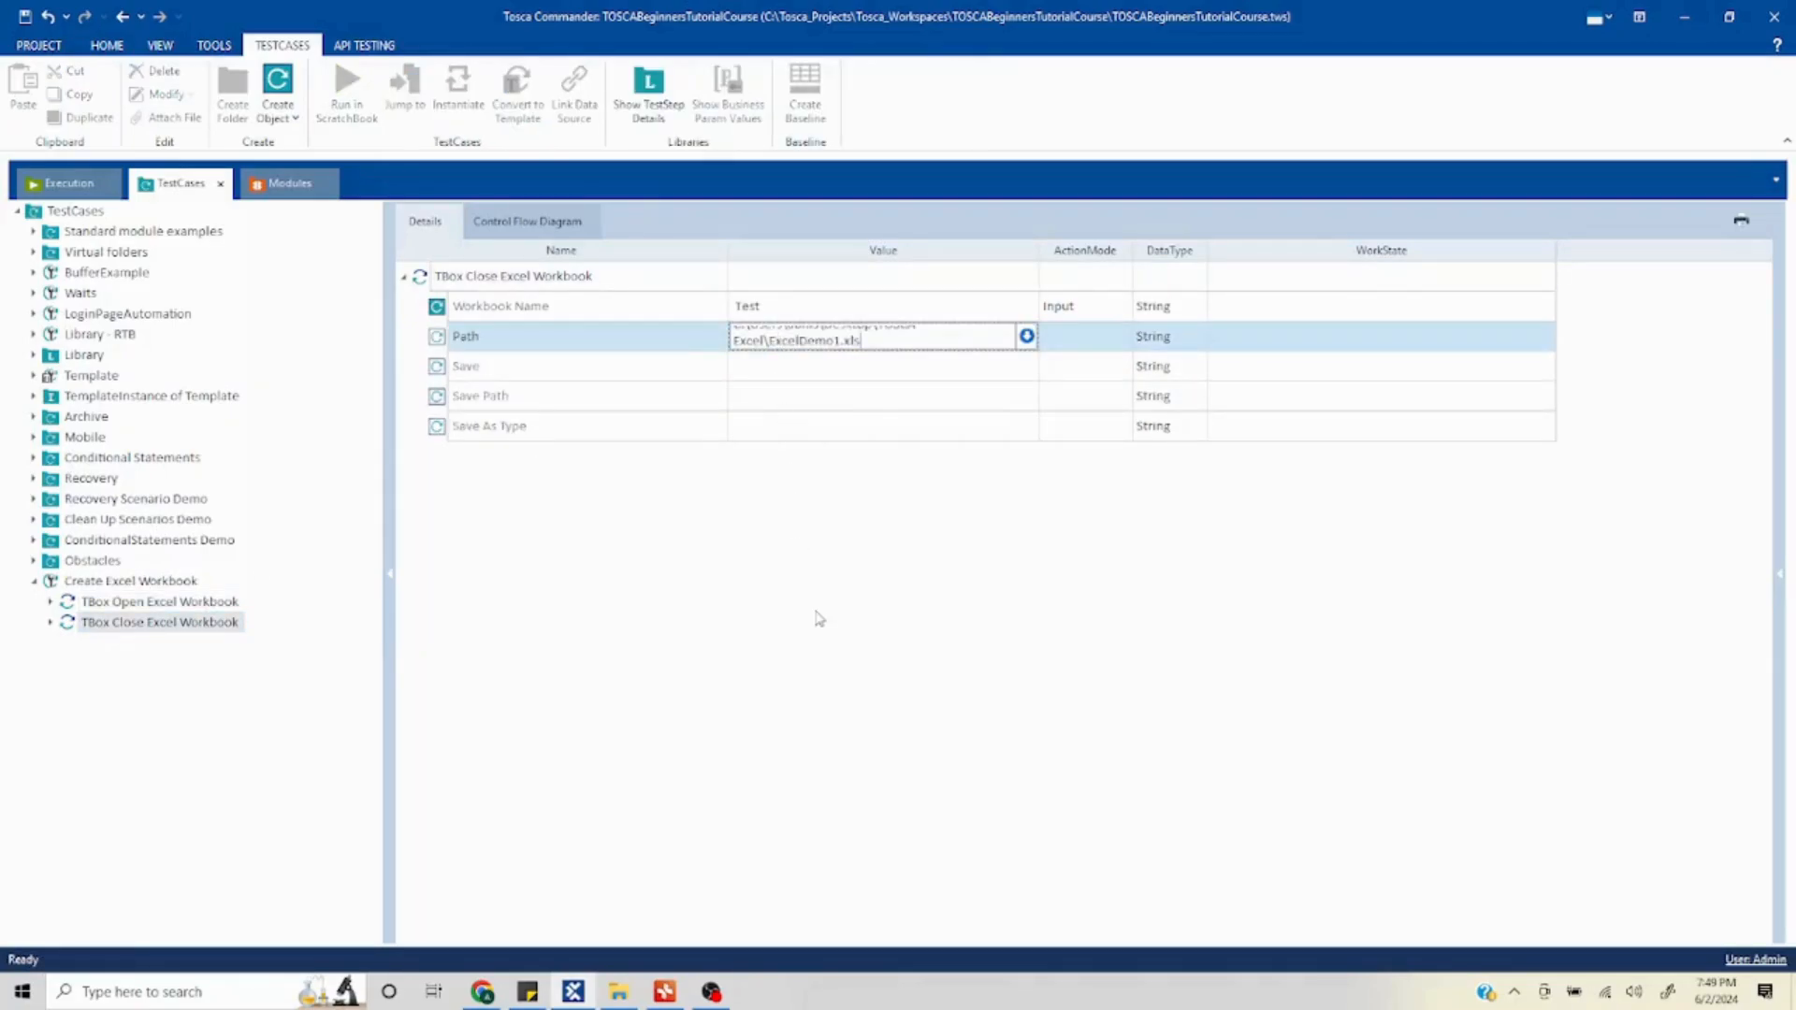
- Set the Save value of the TBox Close Excel Workbook step to True
{"action": "left_click", "coordinate": [770, 373]}
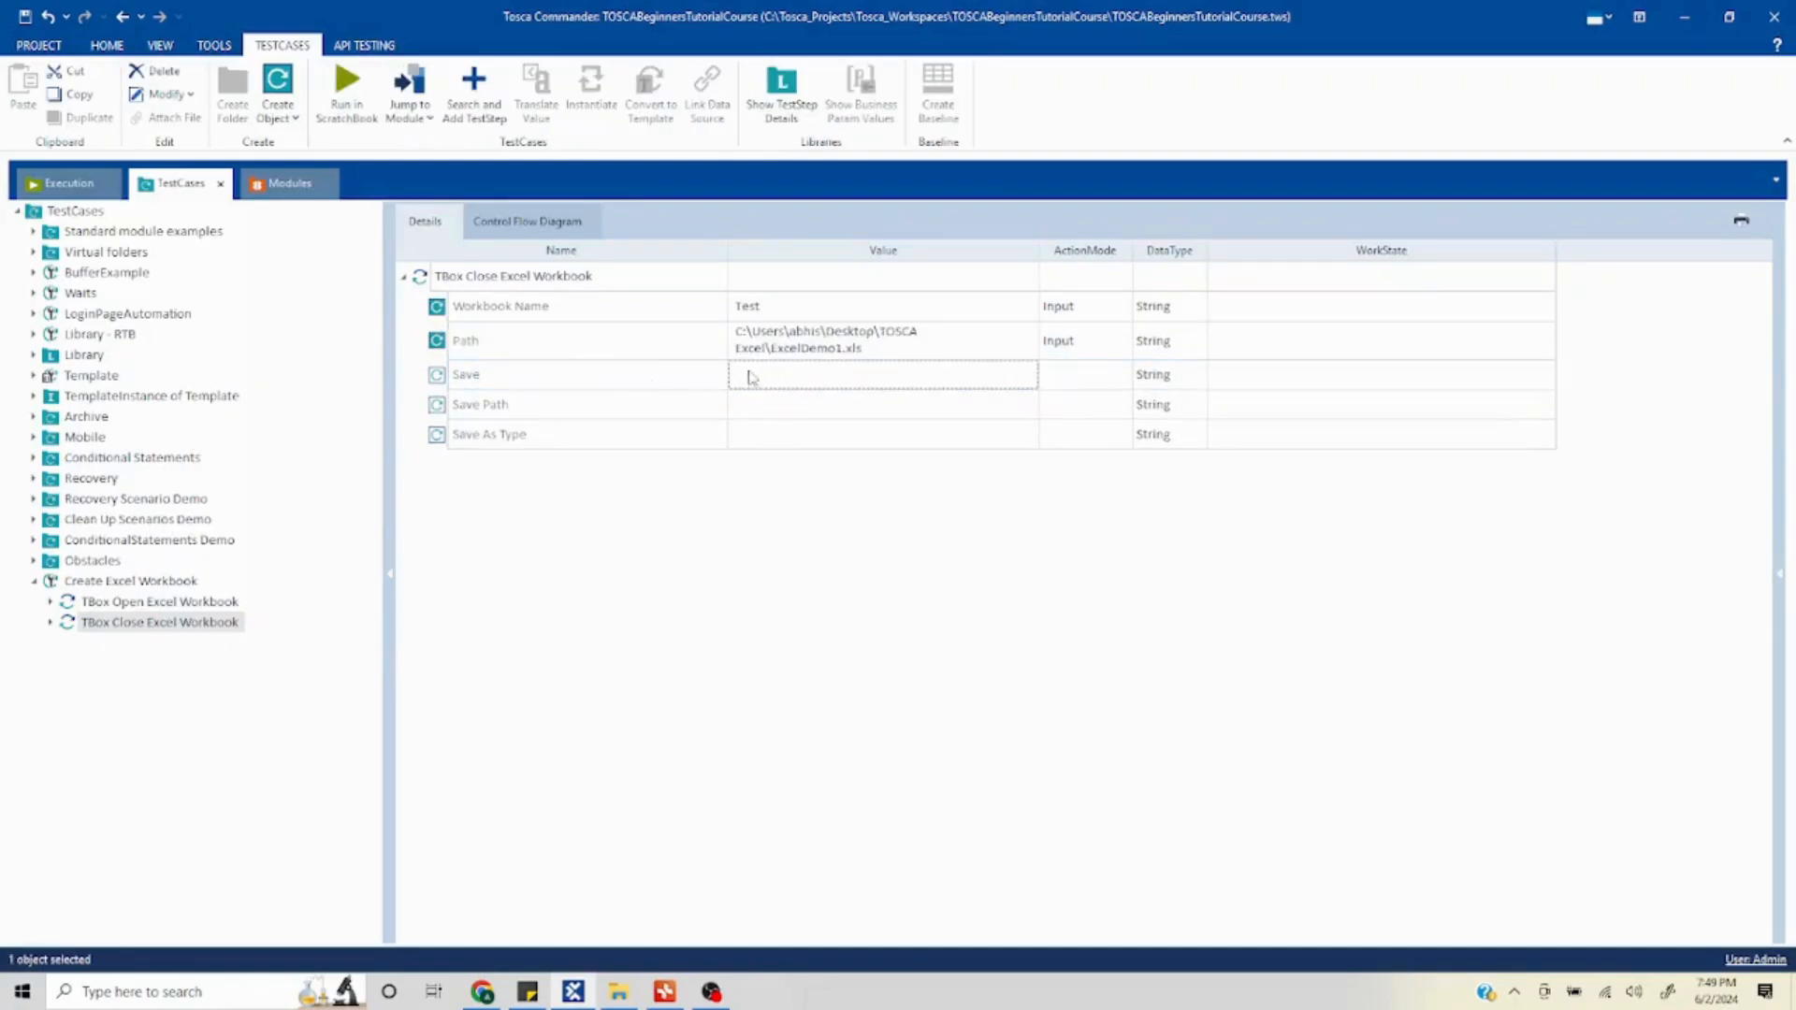
{"action": "left_click", "coordinate": [1009, 375]}
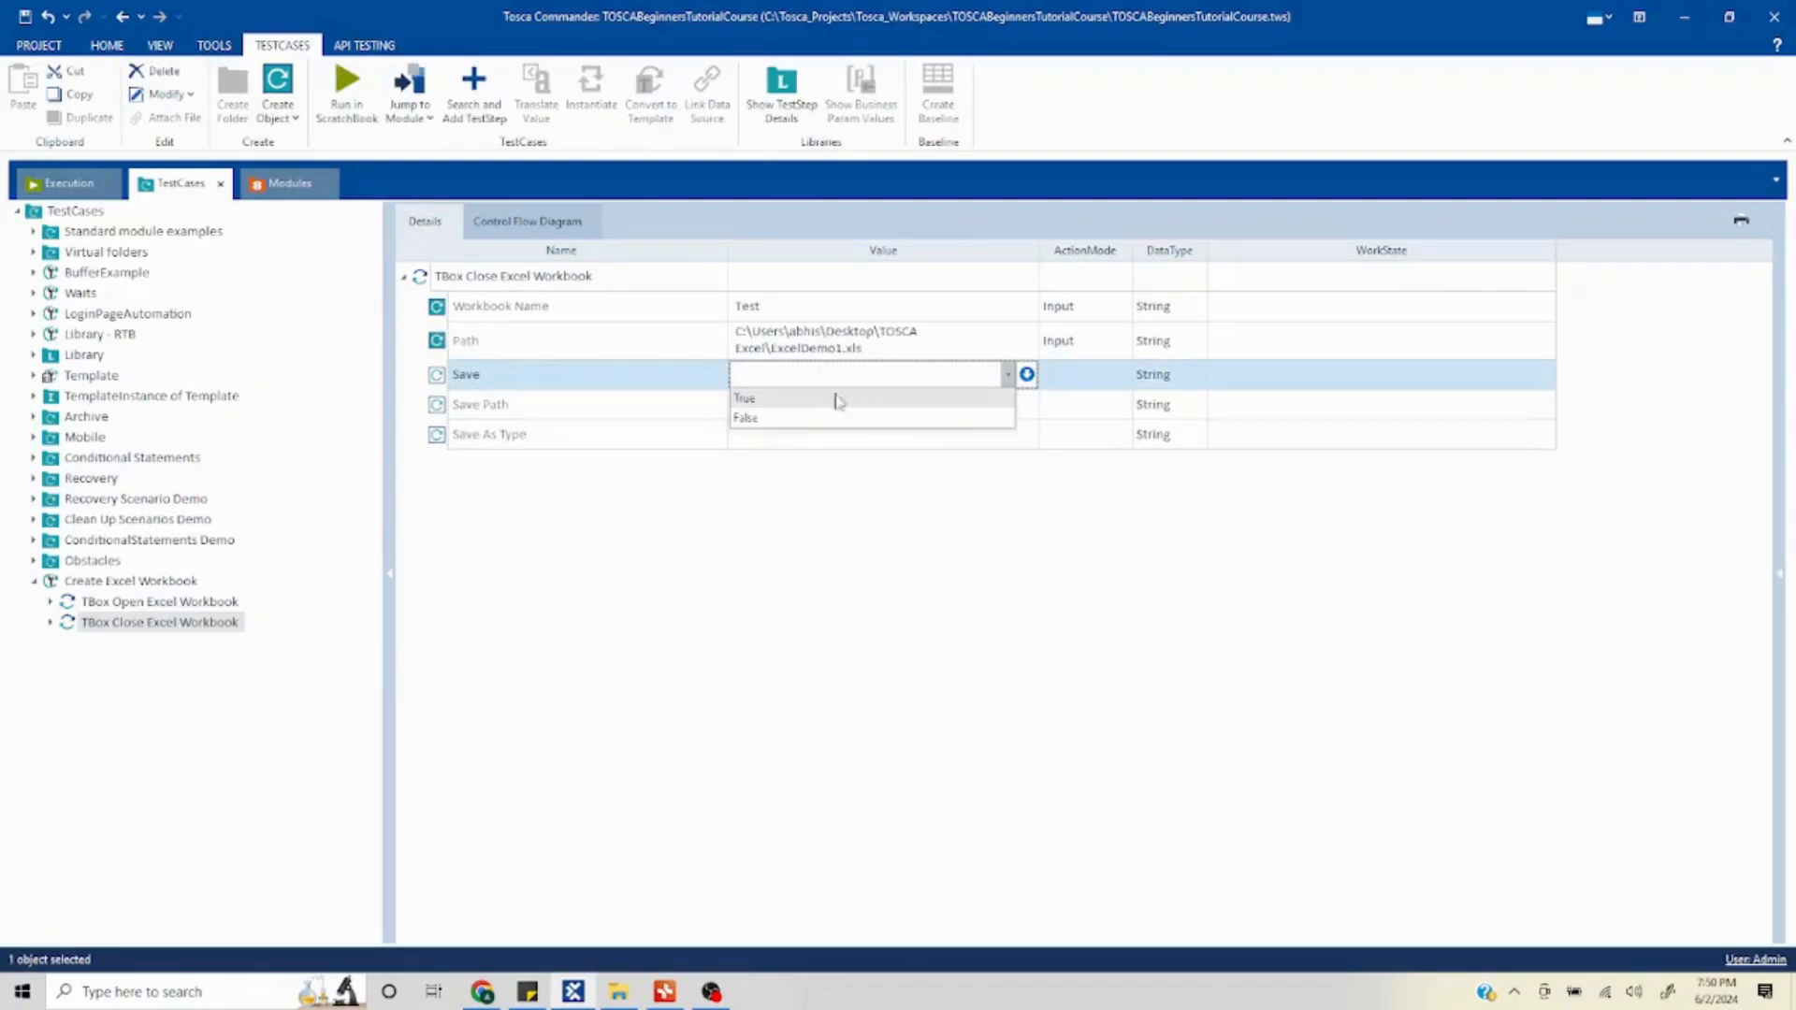
{"action": "left_click", "coordinate": [782, 399]}
{"action": "key", "text": "Return"}
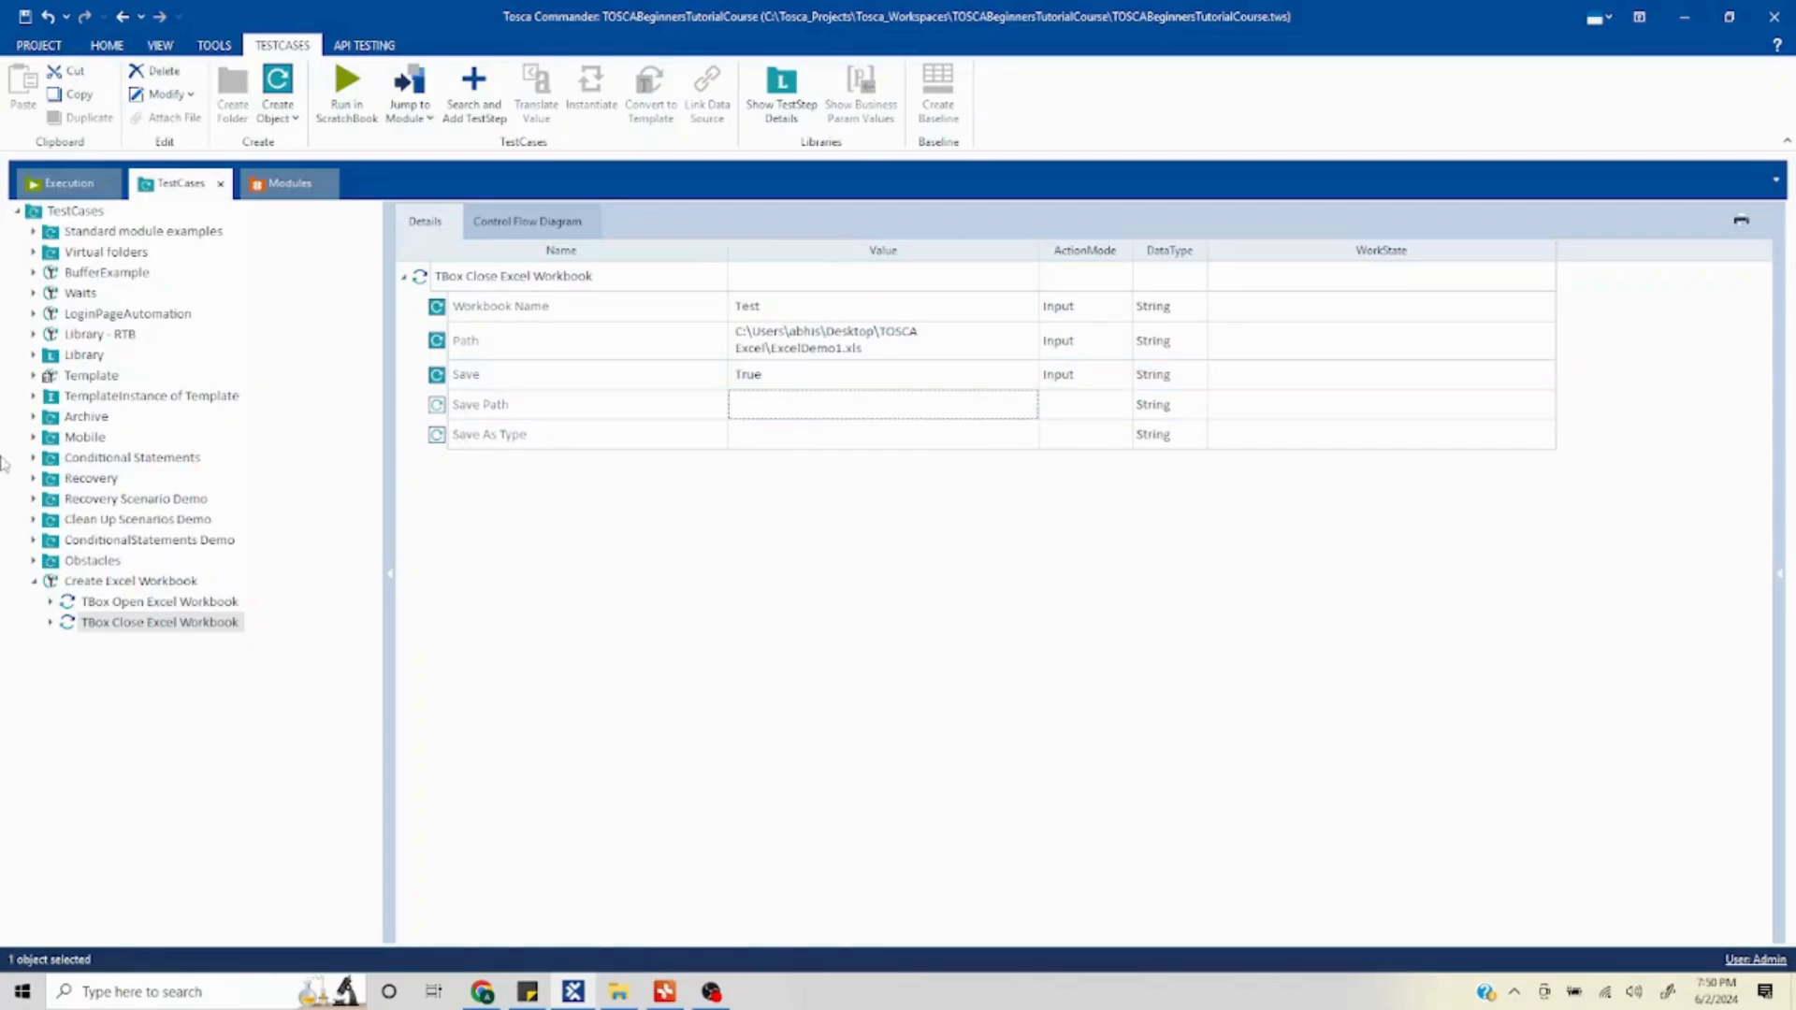
- Check the contents of the TOSCA Excel folder in File Explorer
{"action": "left_click", "coordinate": [136, 584]}
{"action": "right_click", "coordinate": [135, 585]}
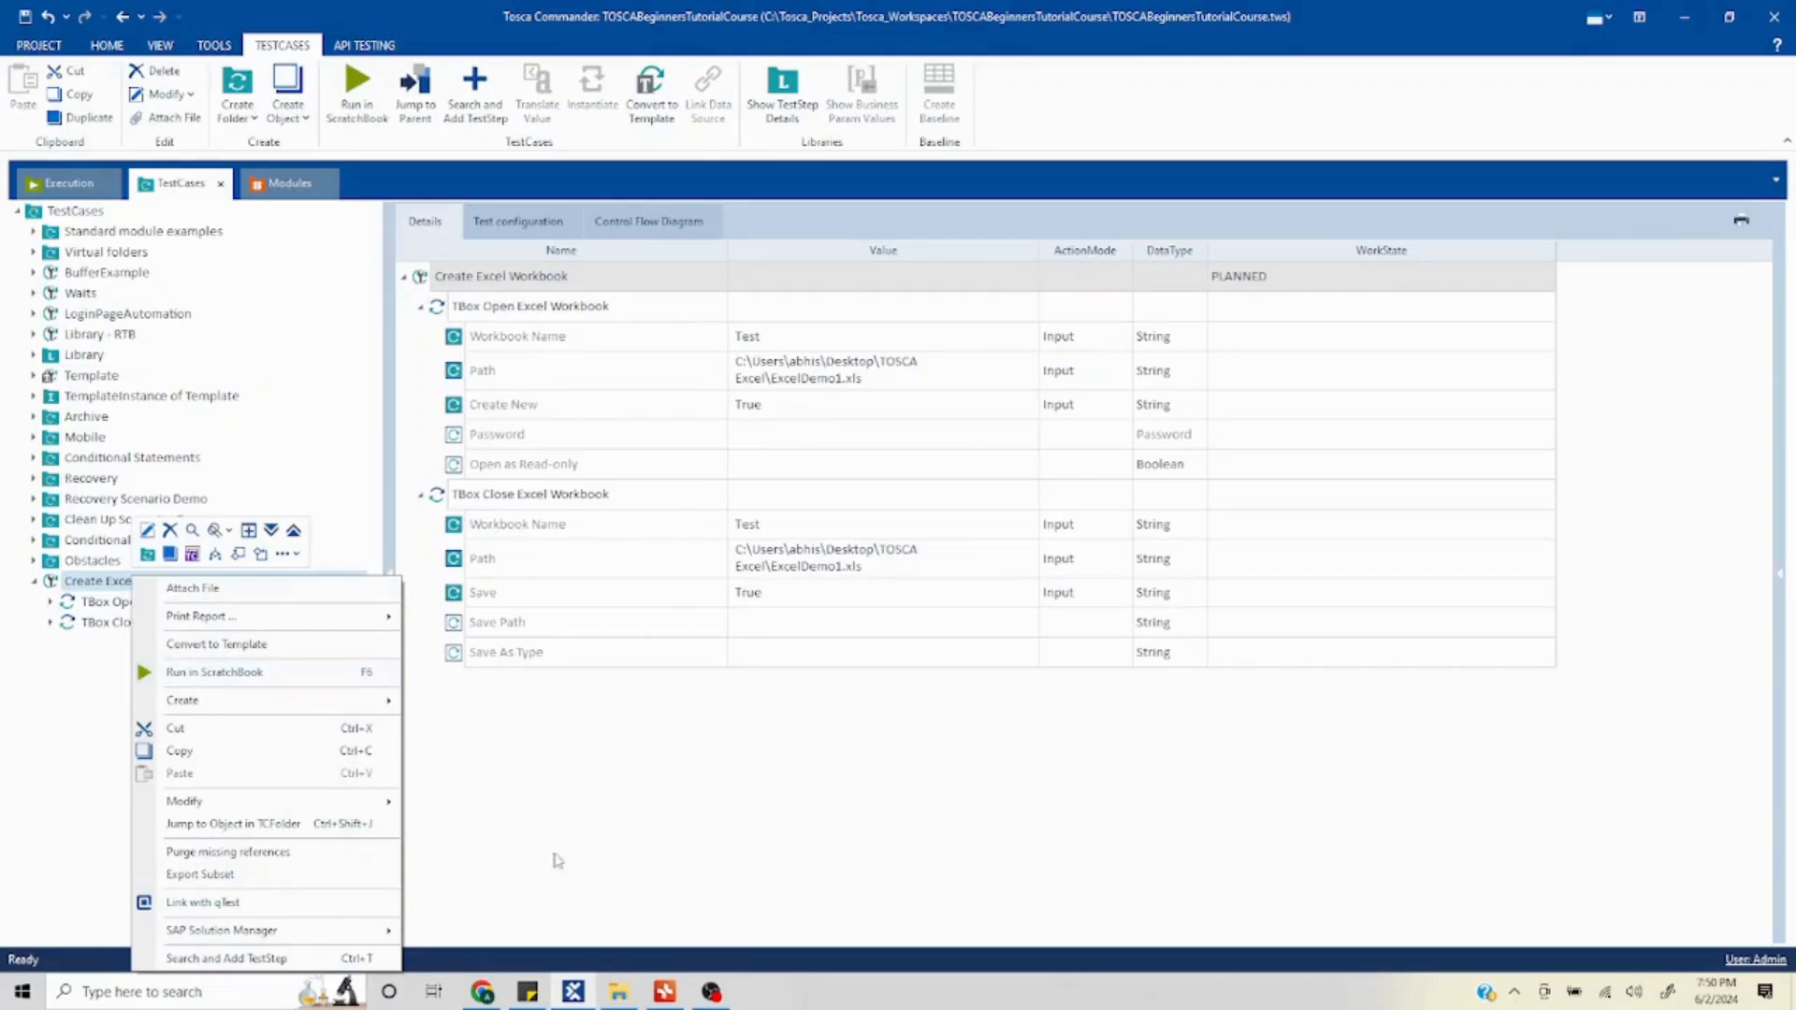
{"action": "left_click", "coordinate": [618, 991]}
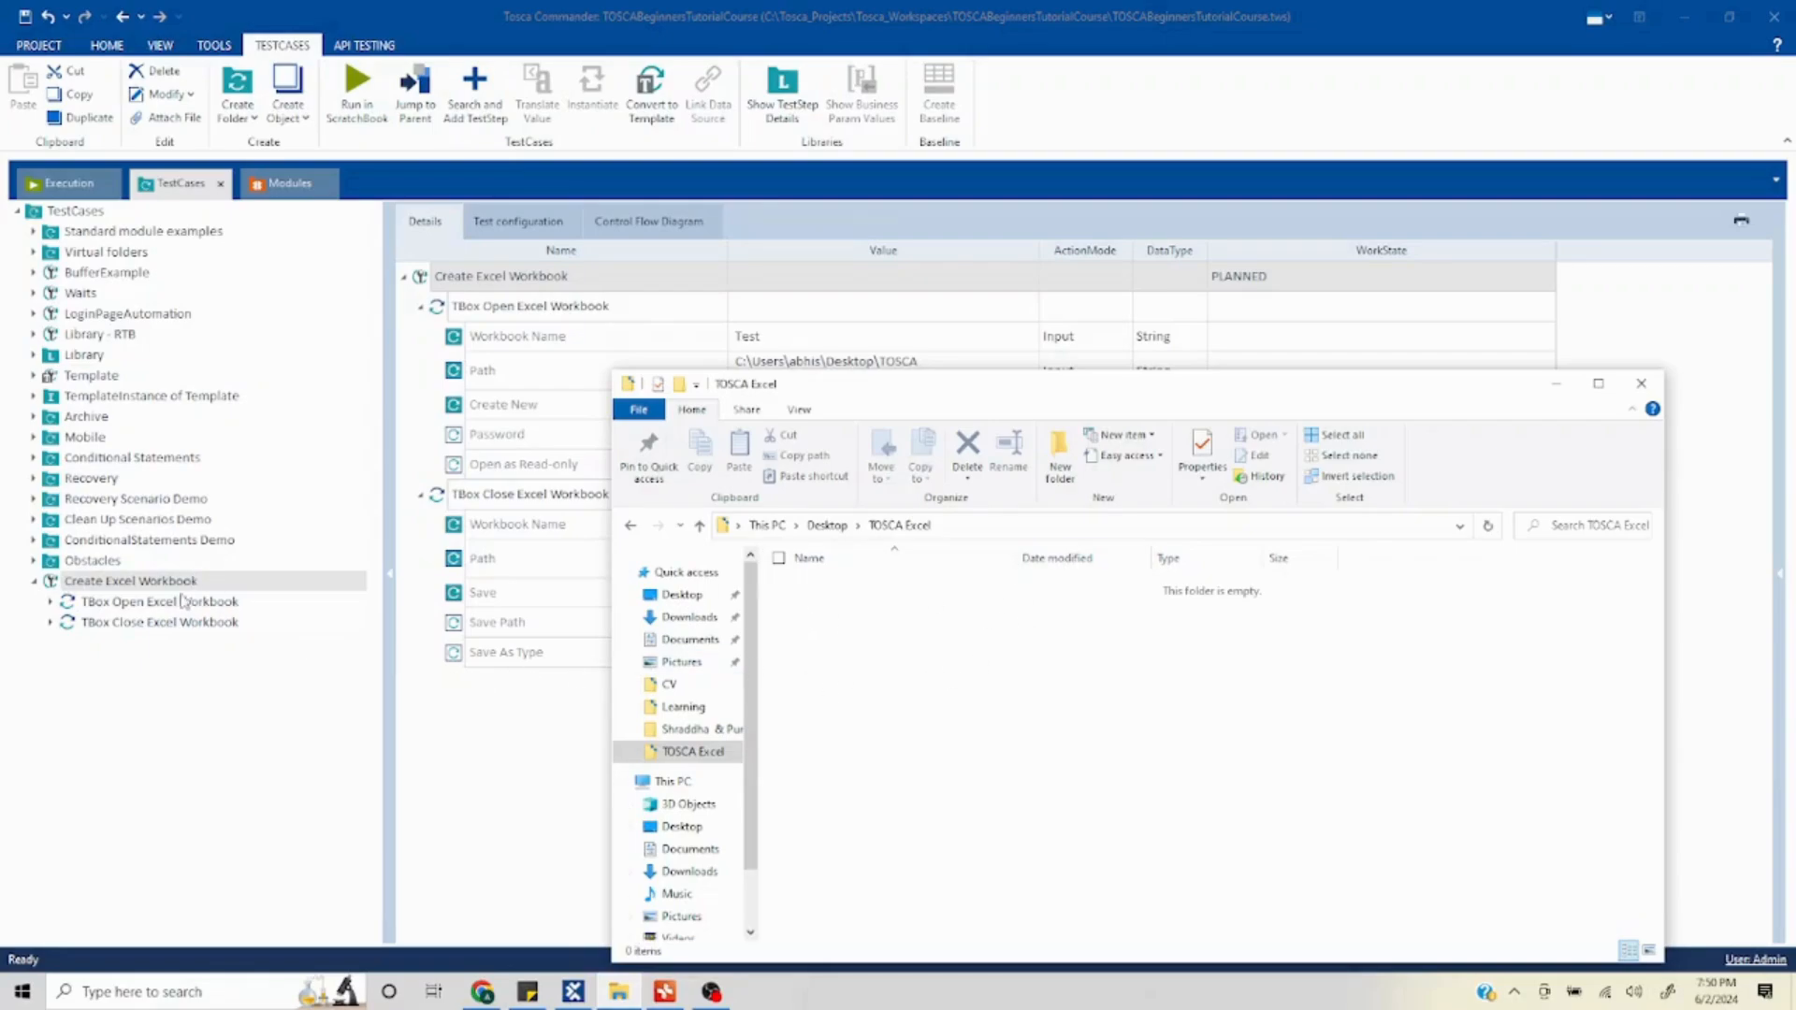
{"action": "left_click", "coordinate": [451, 734]}
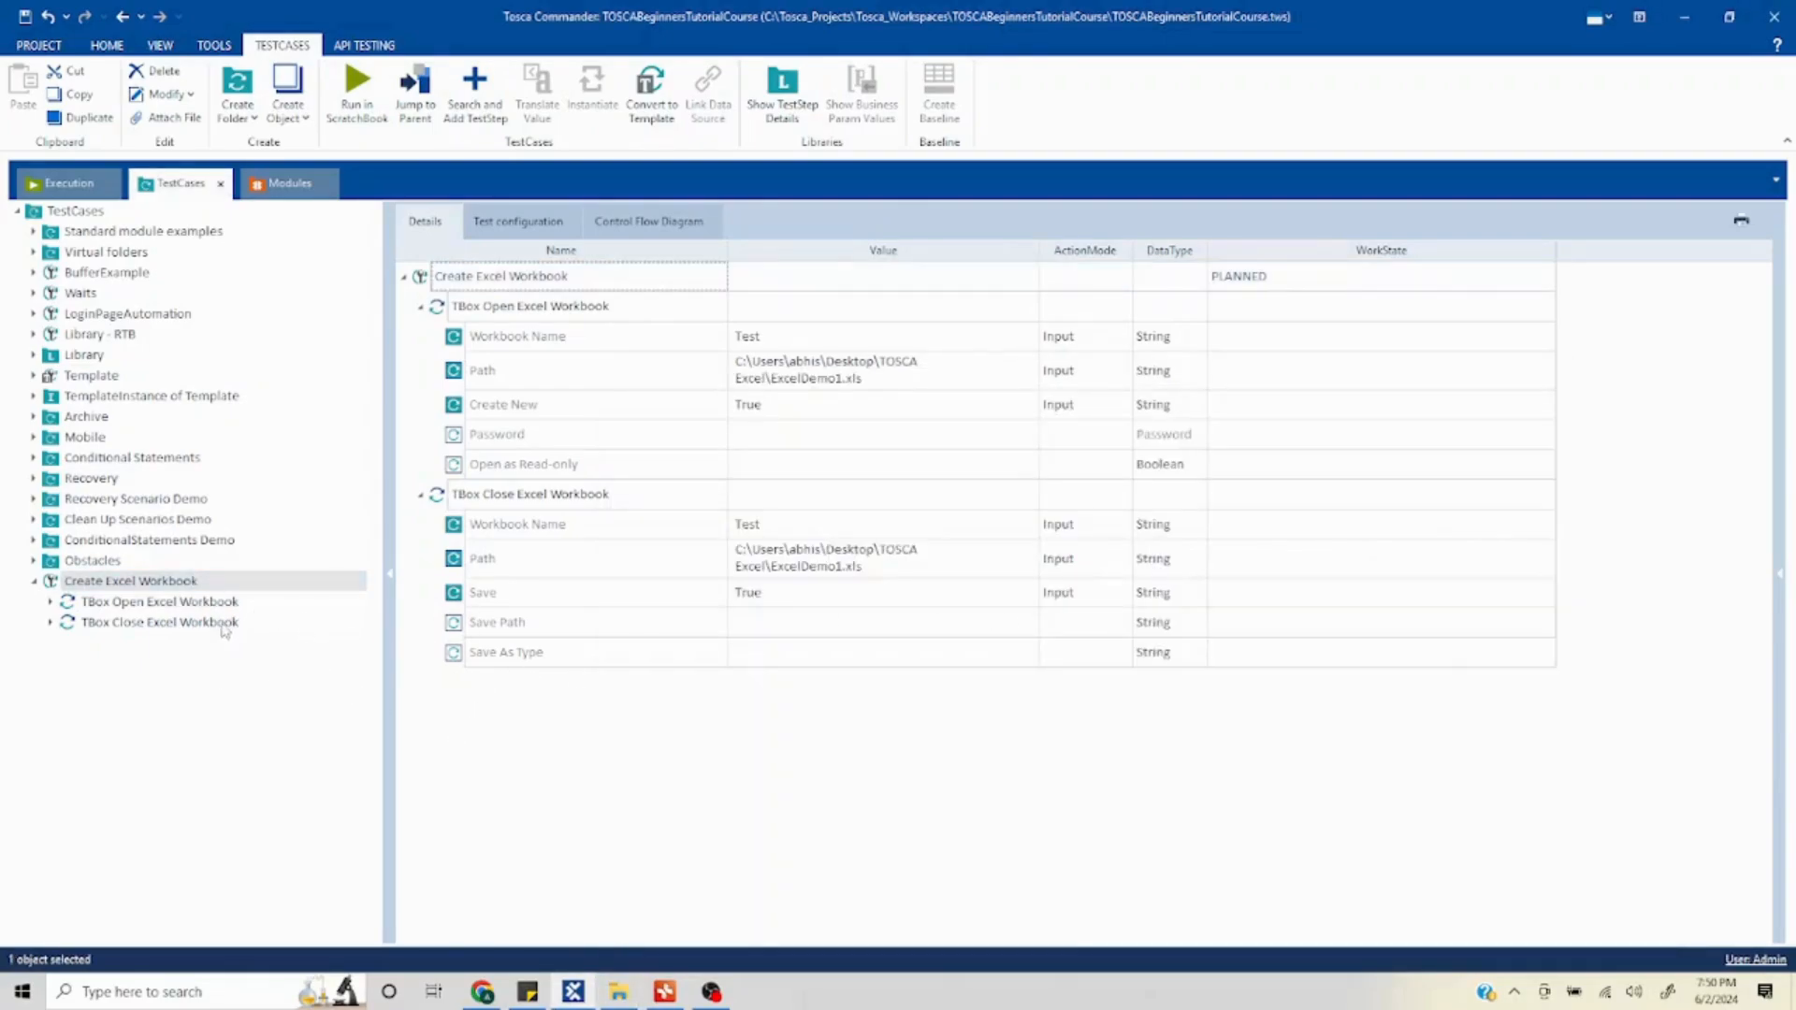
- Trim the Close step's Path value to the TOSCA Excel folder by removing ExcelDemo1.xls
{"action": "left_click", "coordinate": [165, 625]}
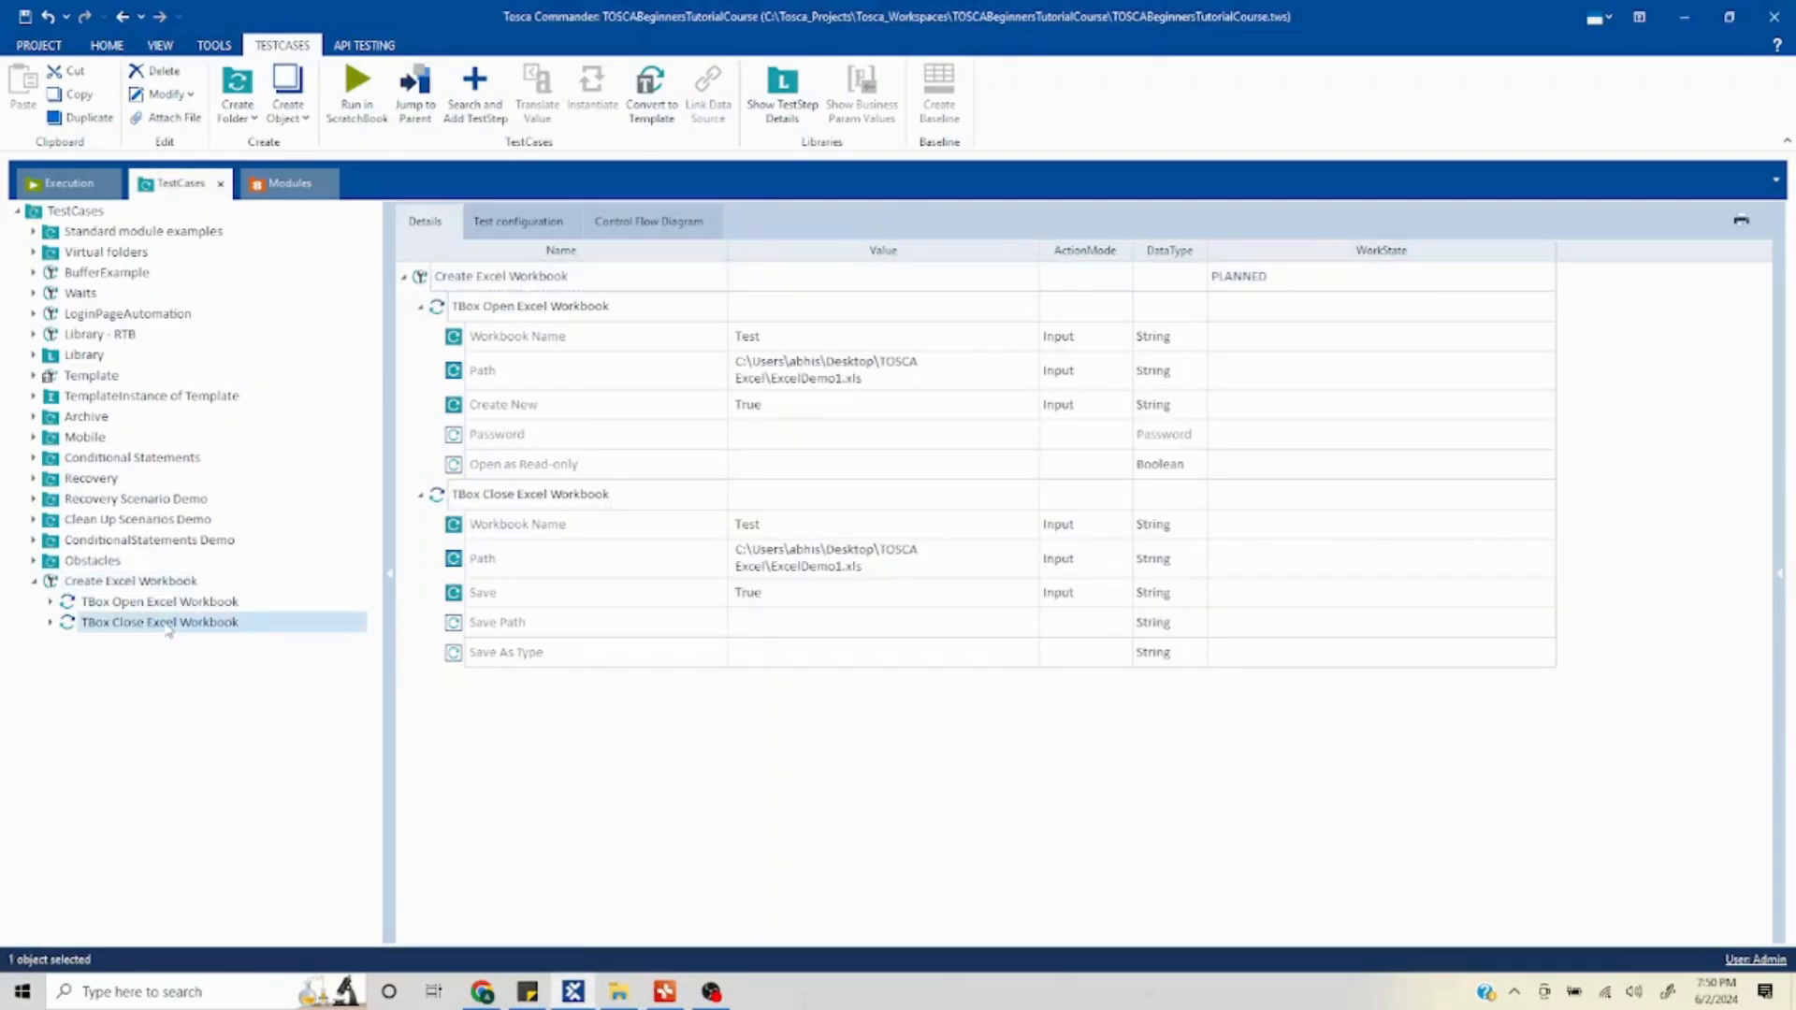
{"action": "left_click", "coordinate": [905, 355]}
{"action": "left_click", "coordinate": [896, 352]}
{"action": "left_click_drag", "start_coordinate": [883, 350], "coordinate": [771, 356]}
{"action": "key", "text": "BackSpace"}
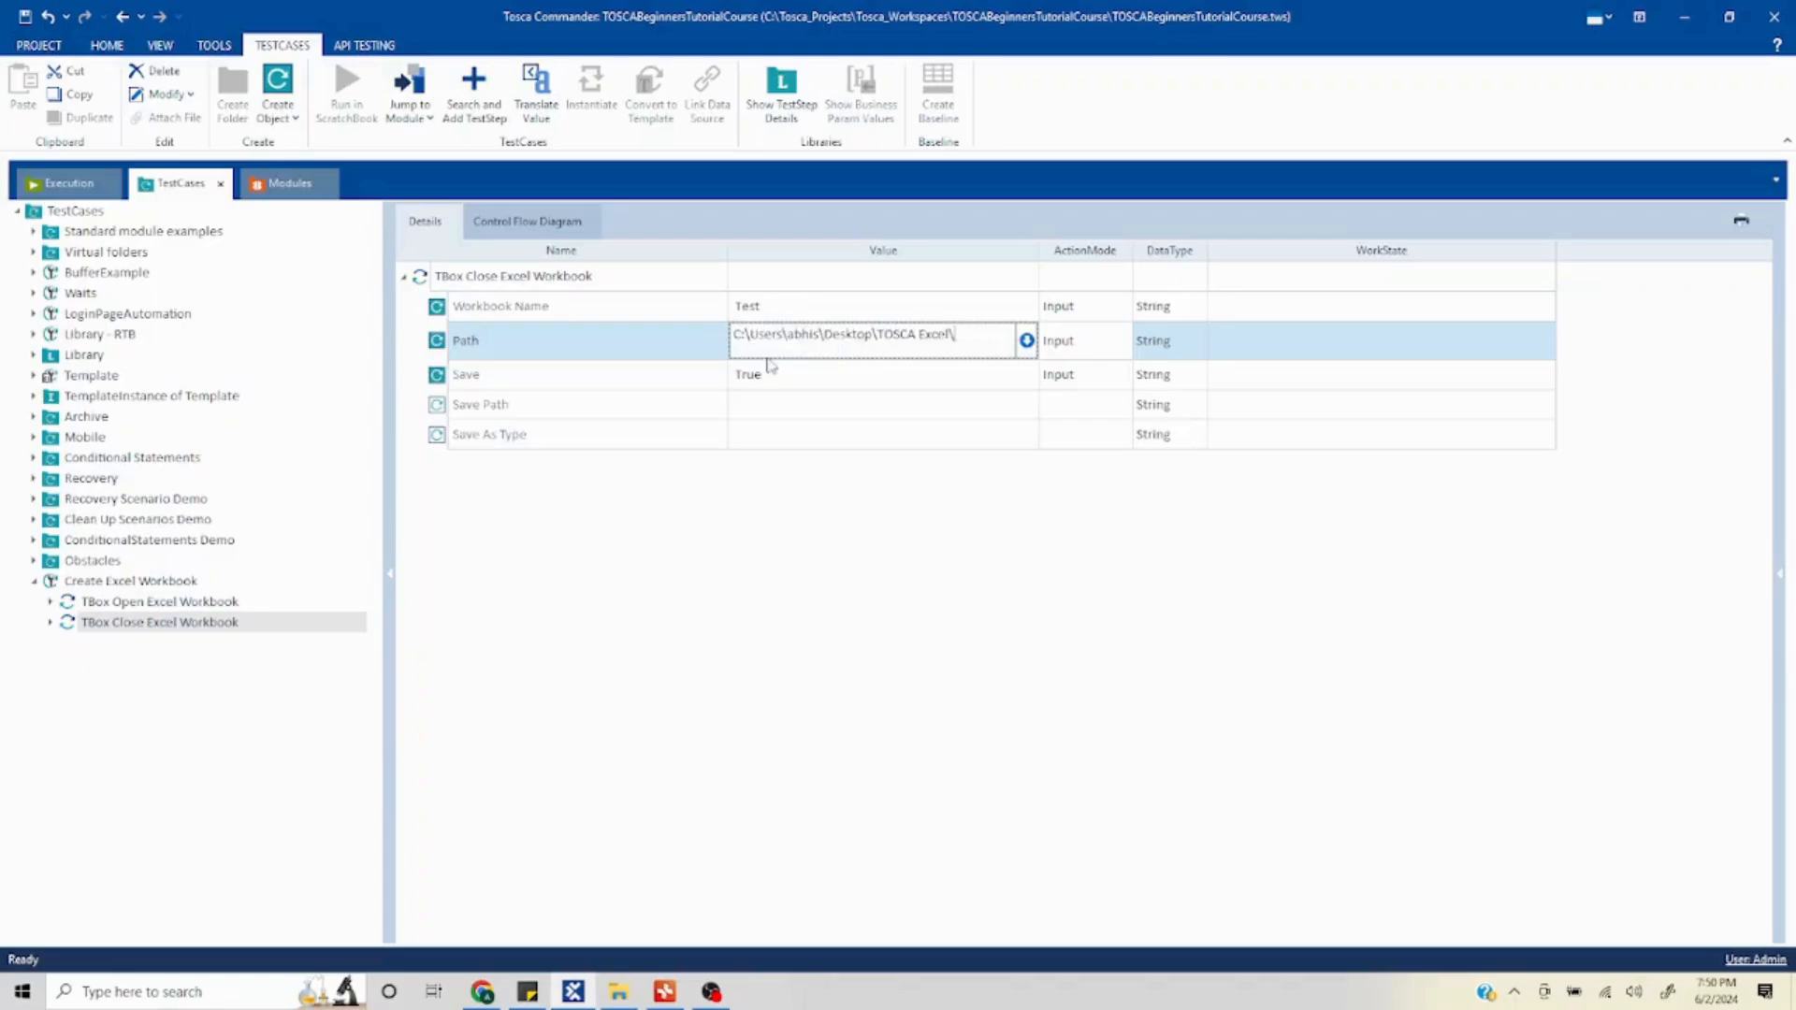
{"action": "left_click", "coordinate": [879, 613]}
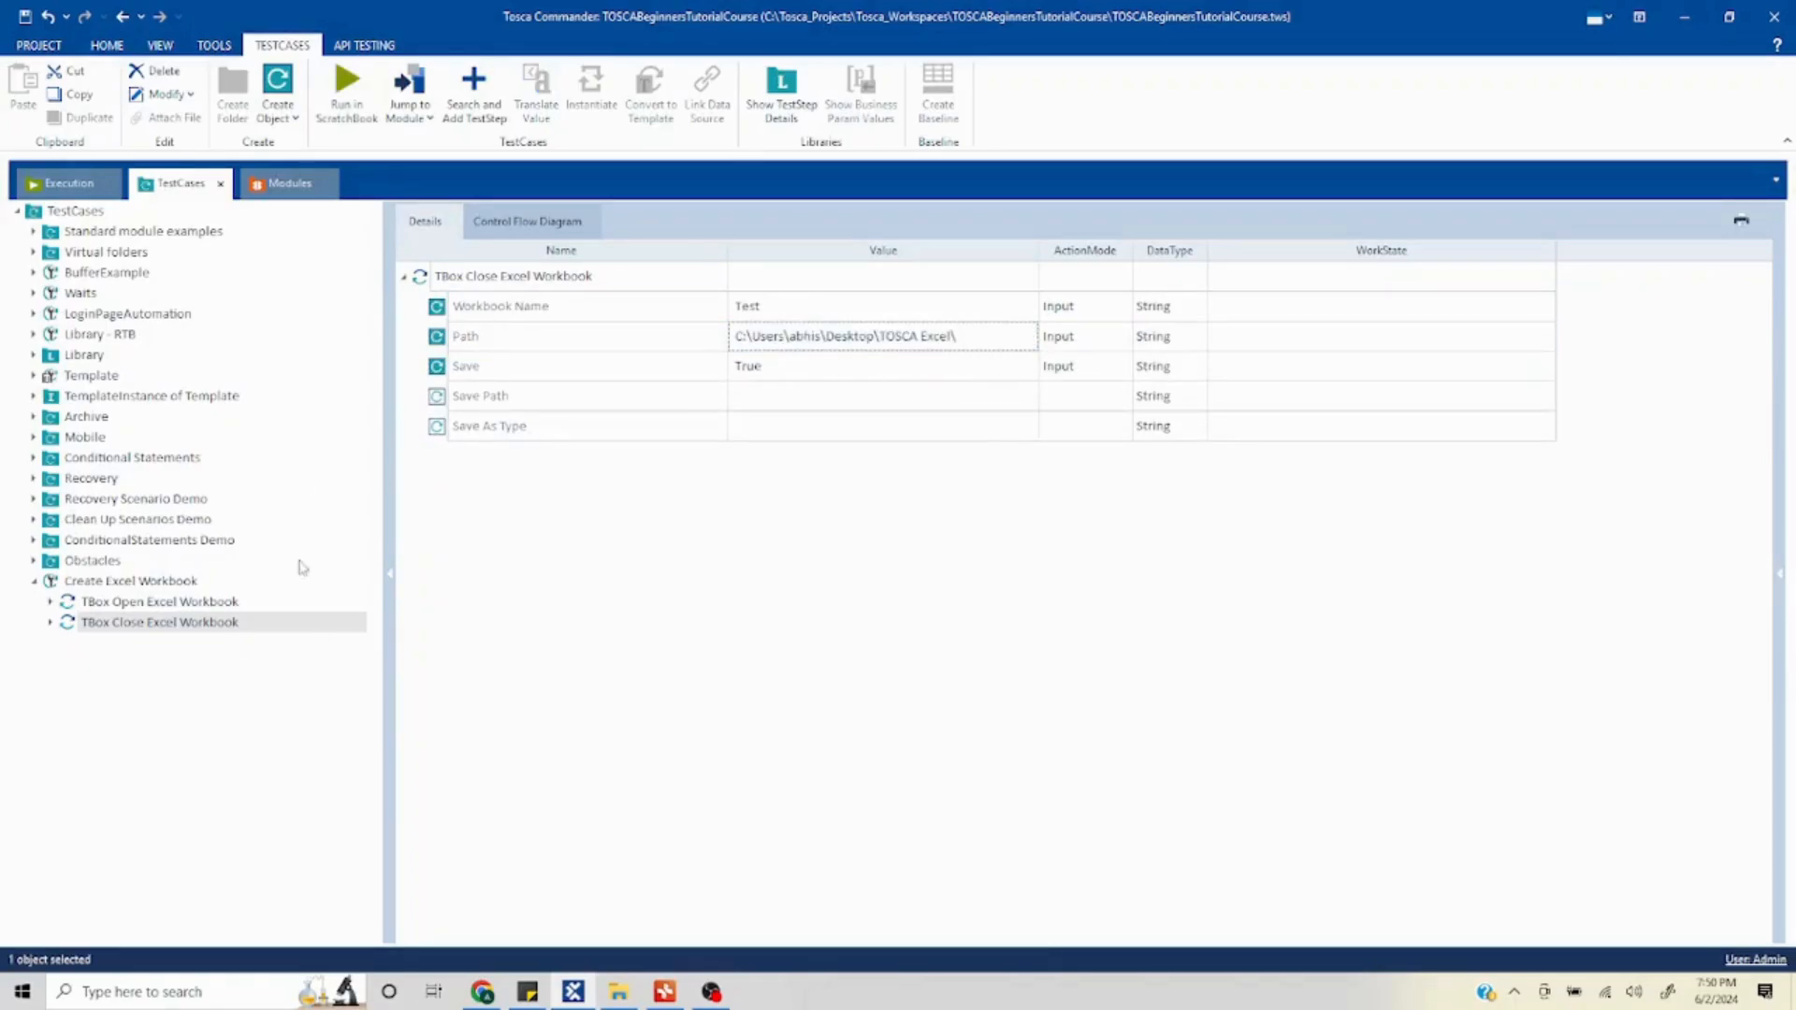
- Run the Create Excel Workbook test case in ScratchBook
{"action": "left_click", "coordinate": [106, 584]}
{"action": "right_click", "coordinate": [106, 582]}
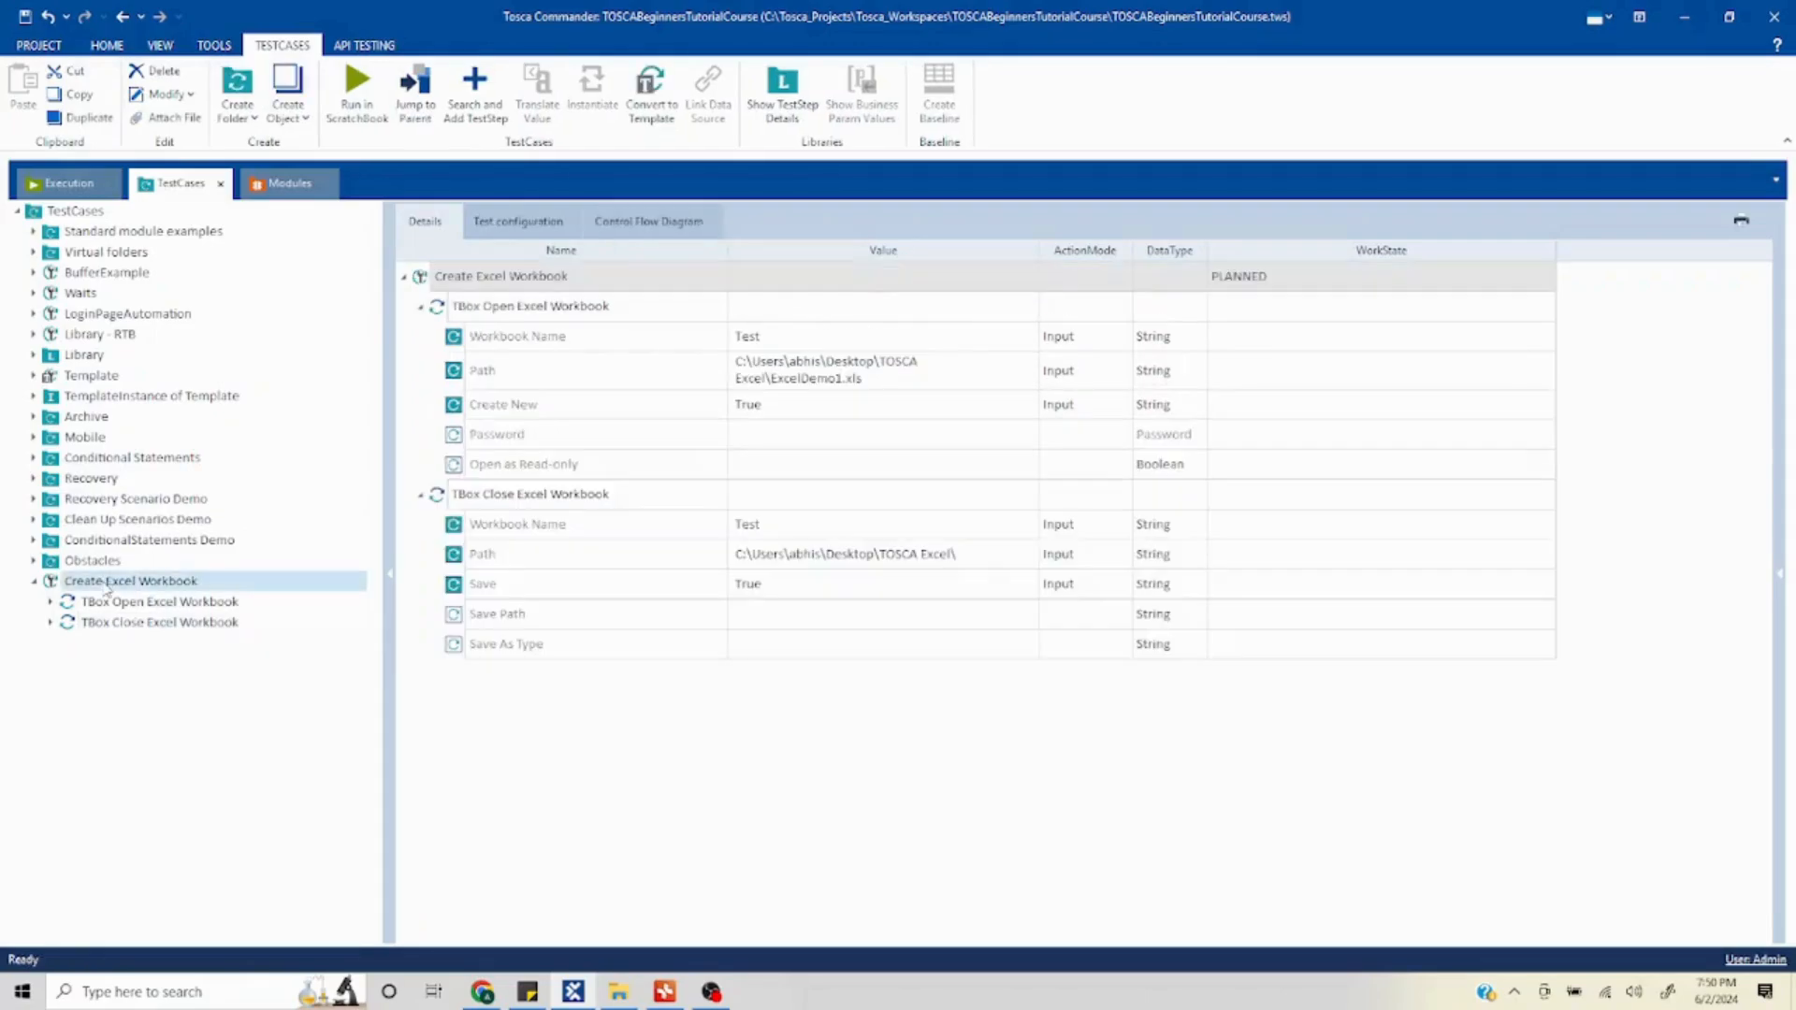
{"action": "left_click", "coordinate": [238, 672]}
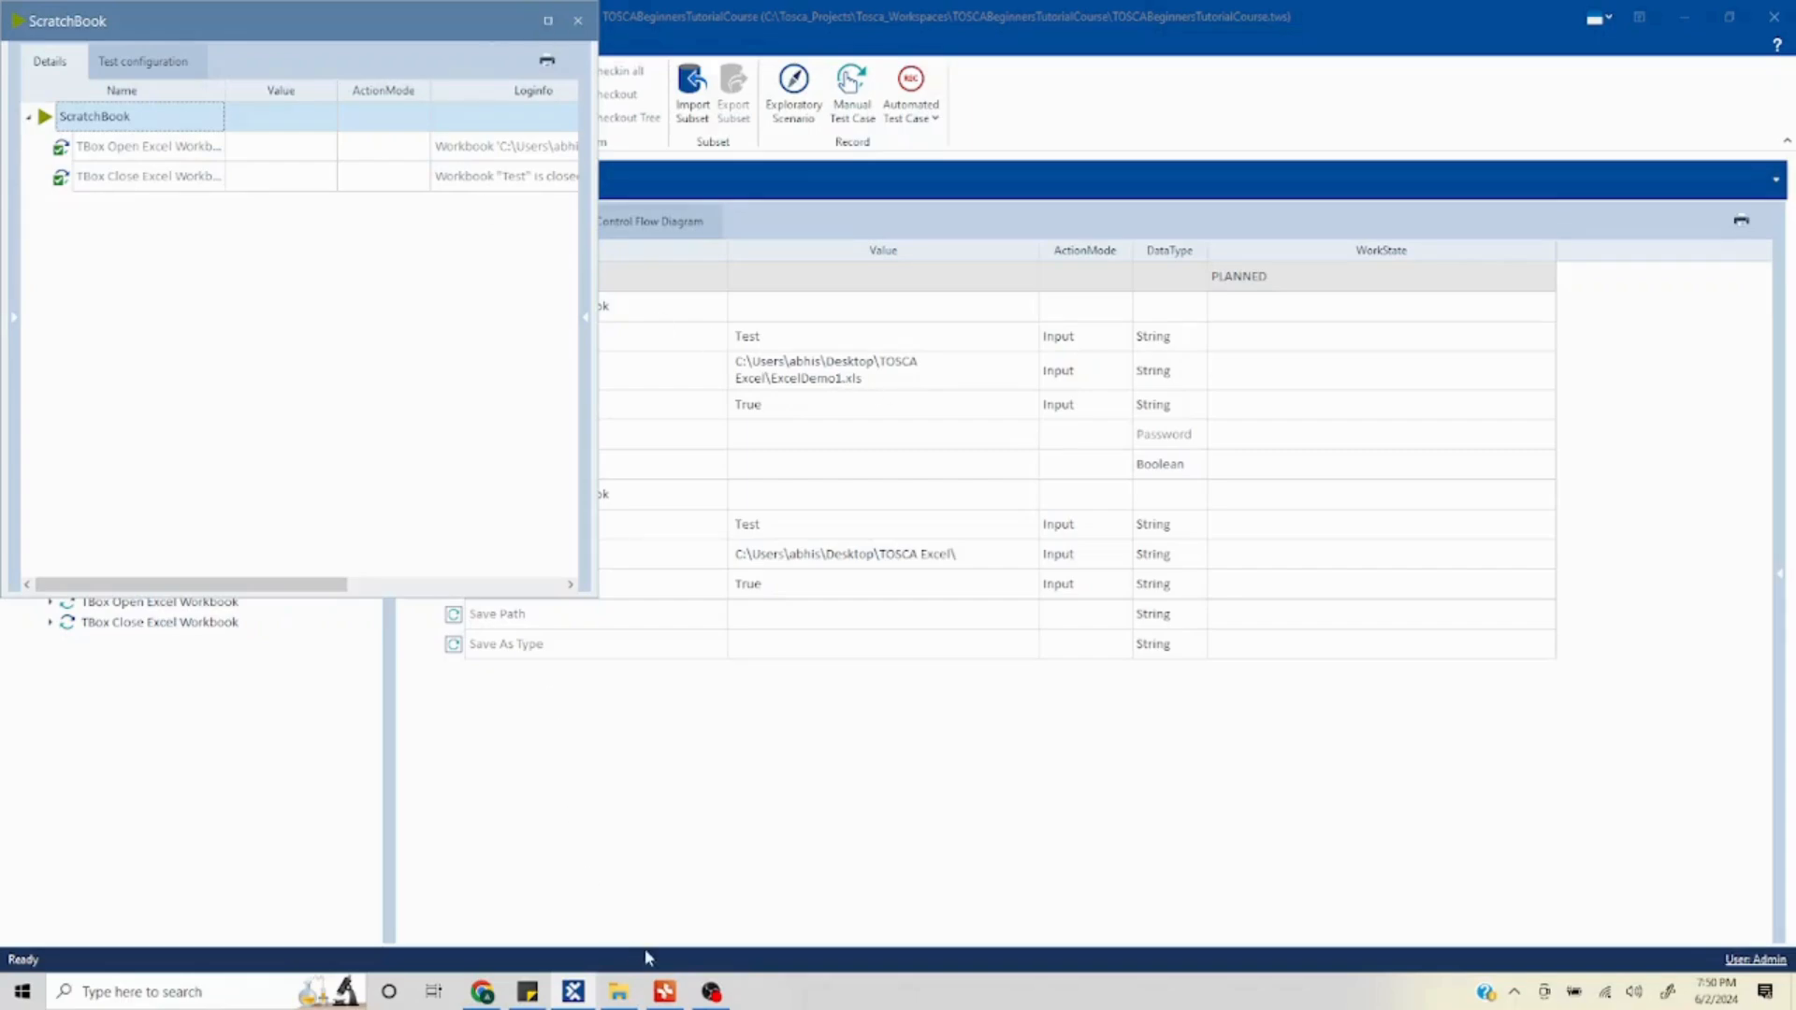
- Open ExcelDemo1.xls from the TOSCA Excel folder to inspect it, then close it and the ScratchBook
{"action": "left_click", "coordinate": [618, 991]}
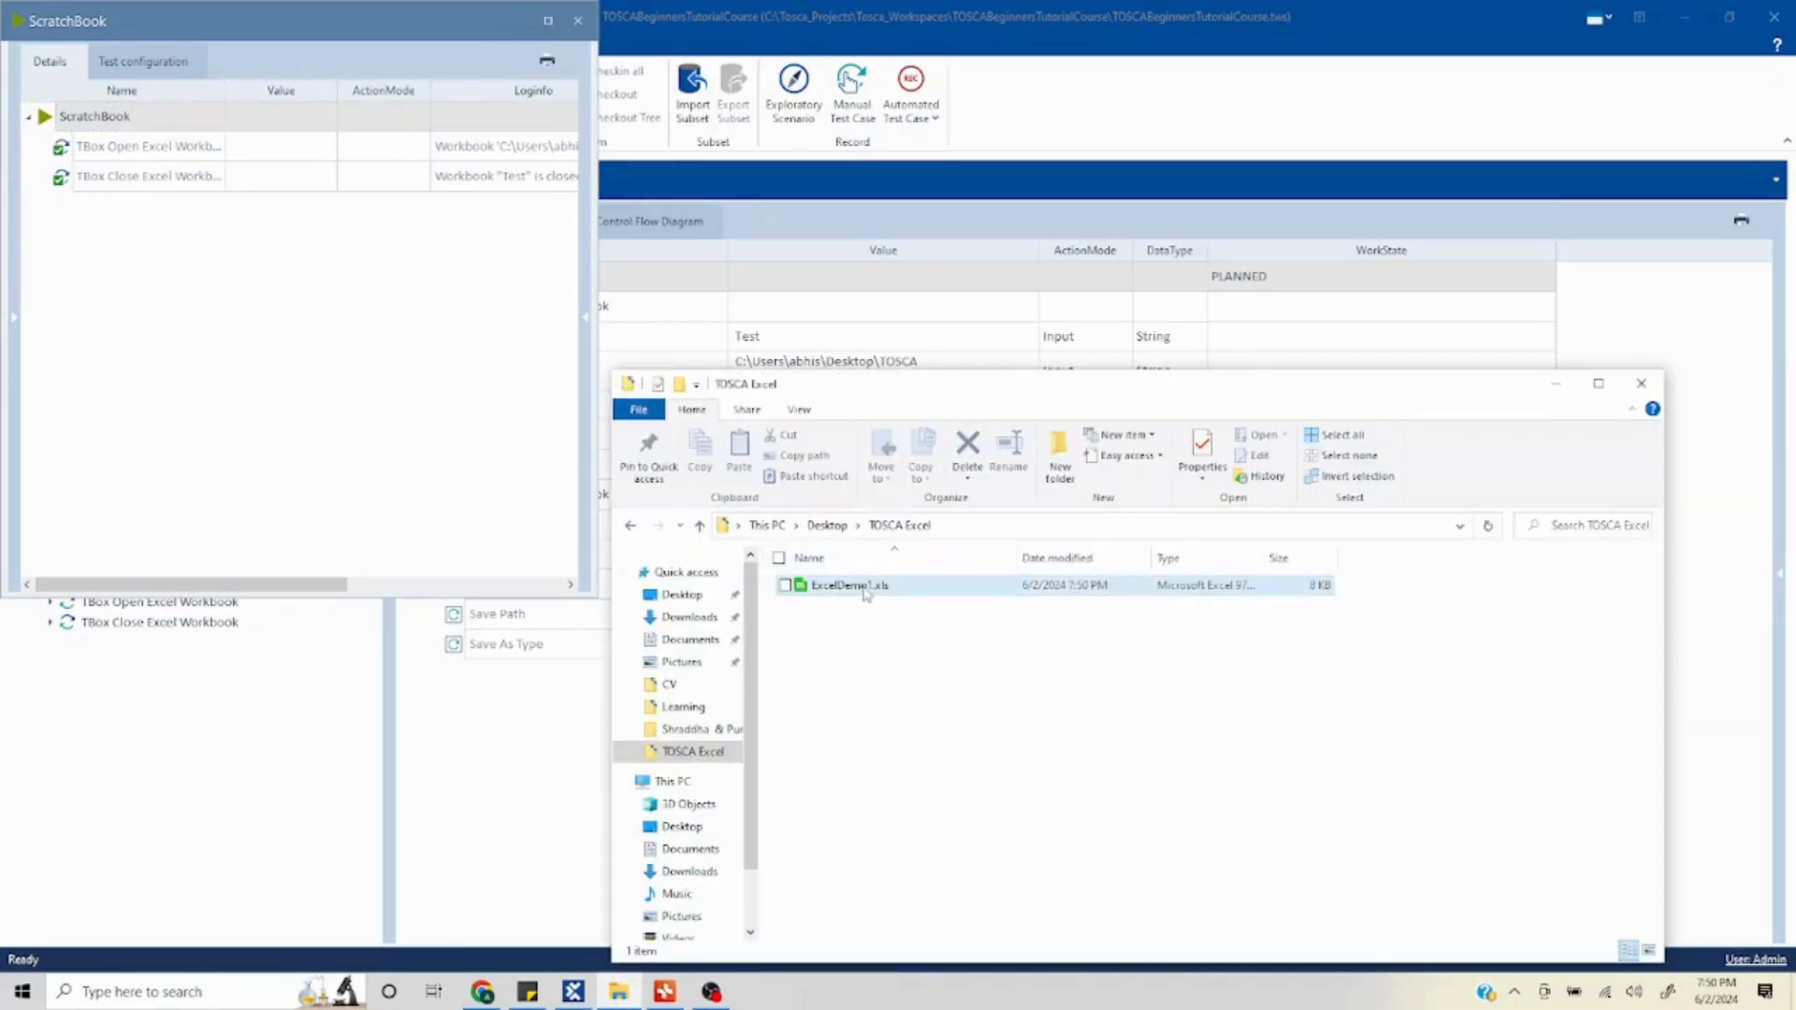
{"action": "double_click", "coordinate": [865, 589]}
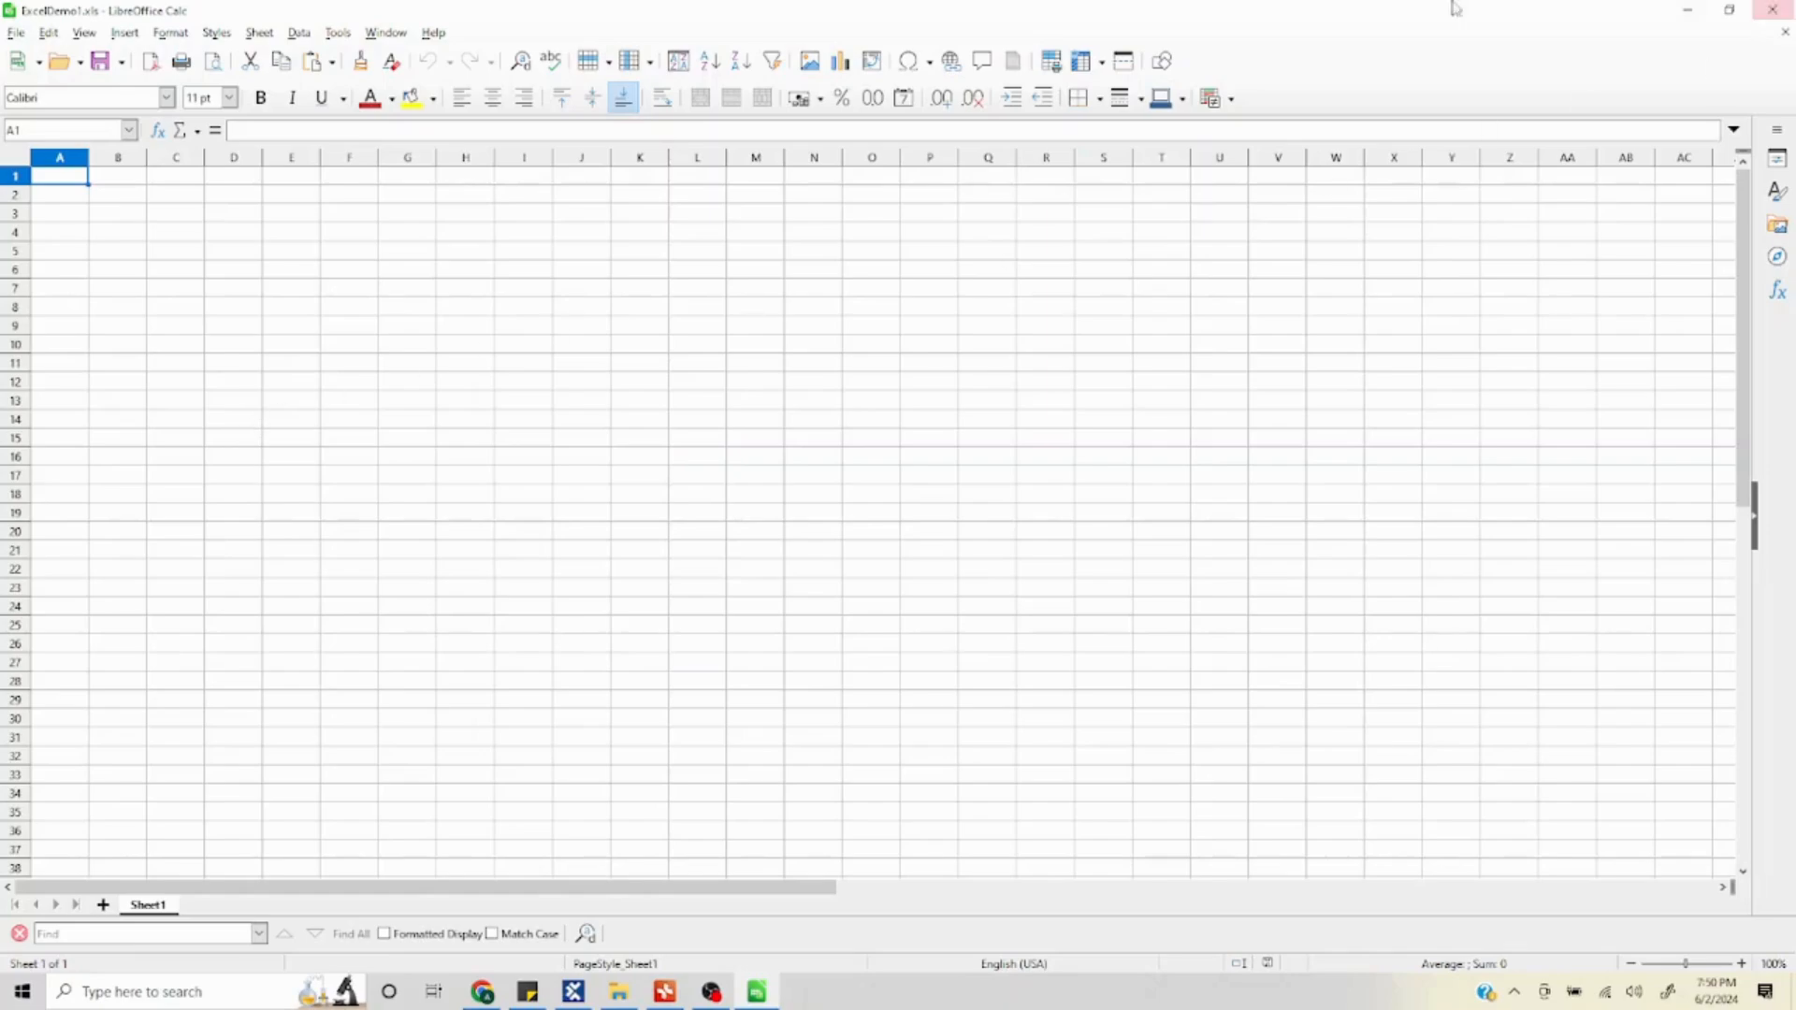
{"action": "left_click", "coordinate": [1773, 10]}
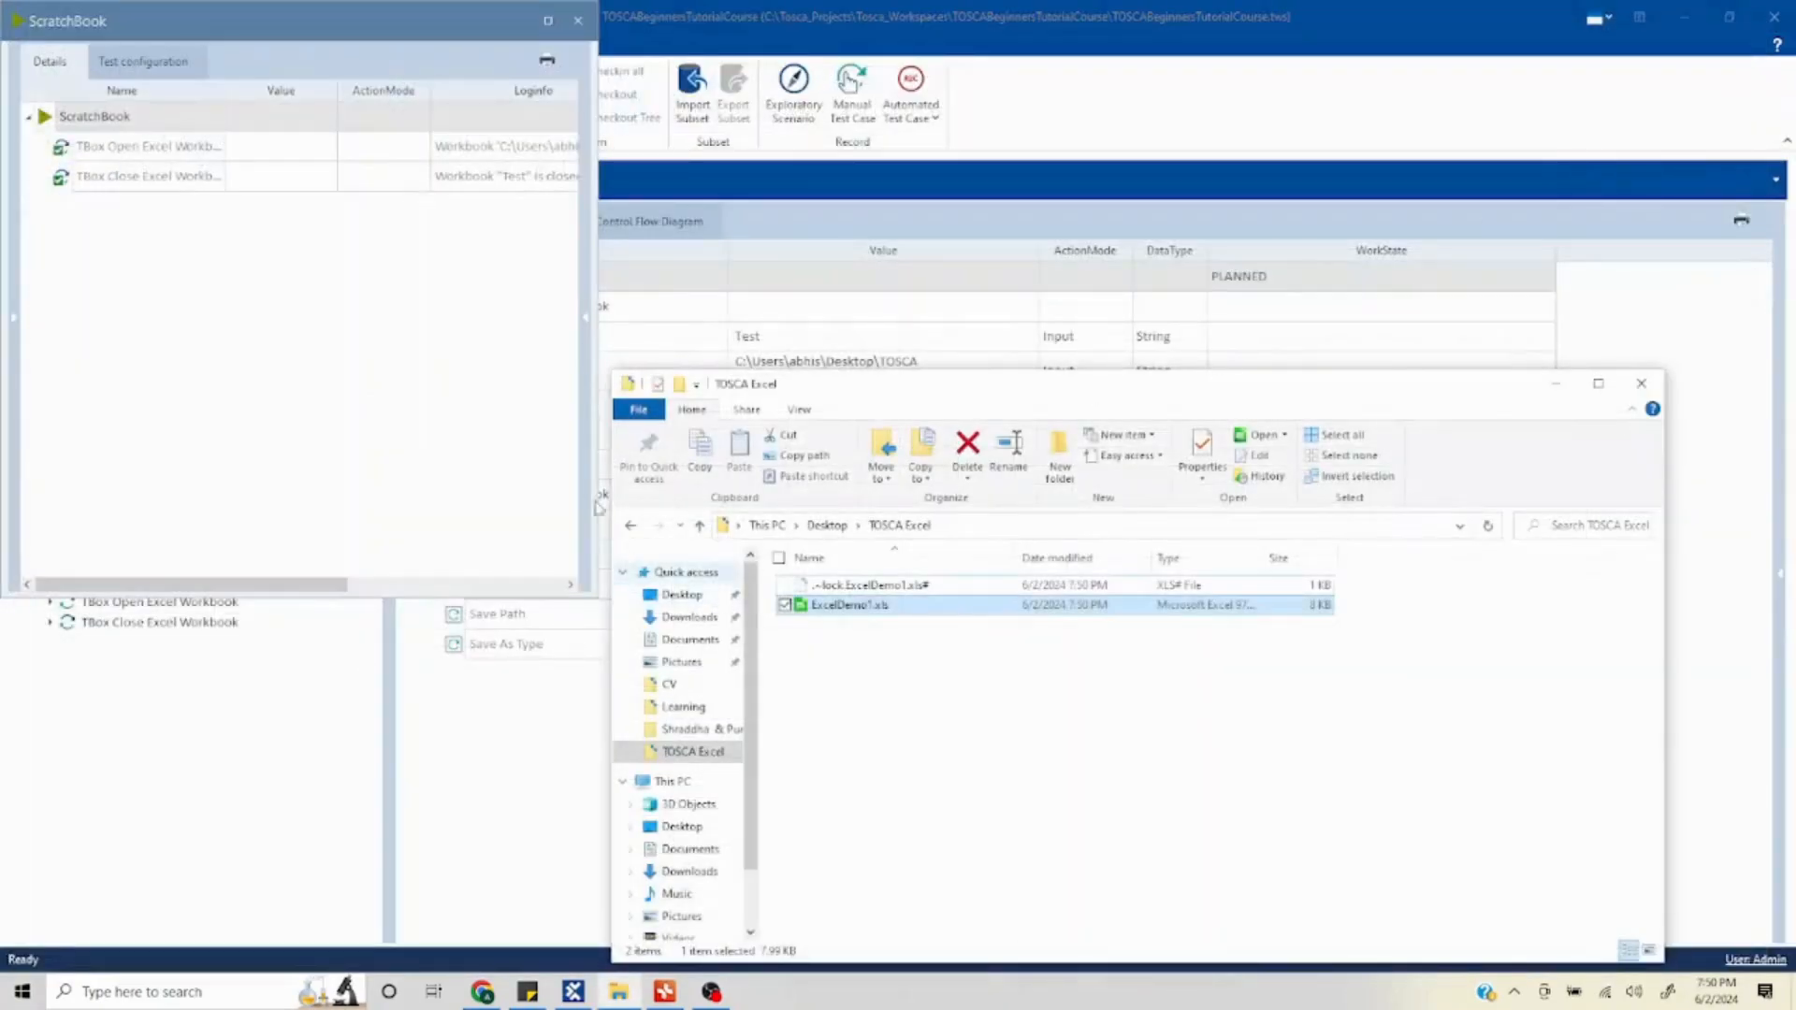
{"action": "left_click", "coordinate": [579, 32]}
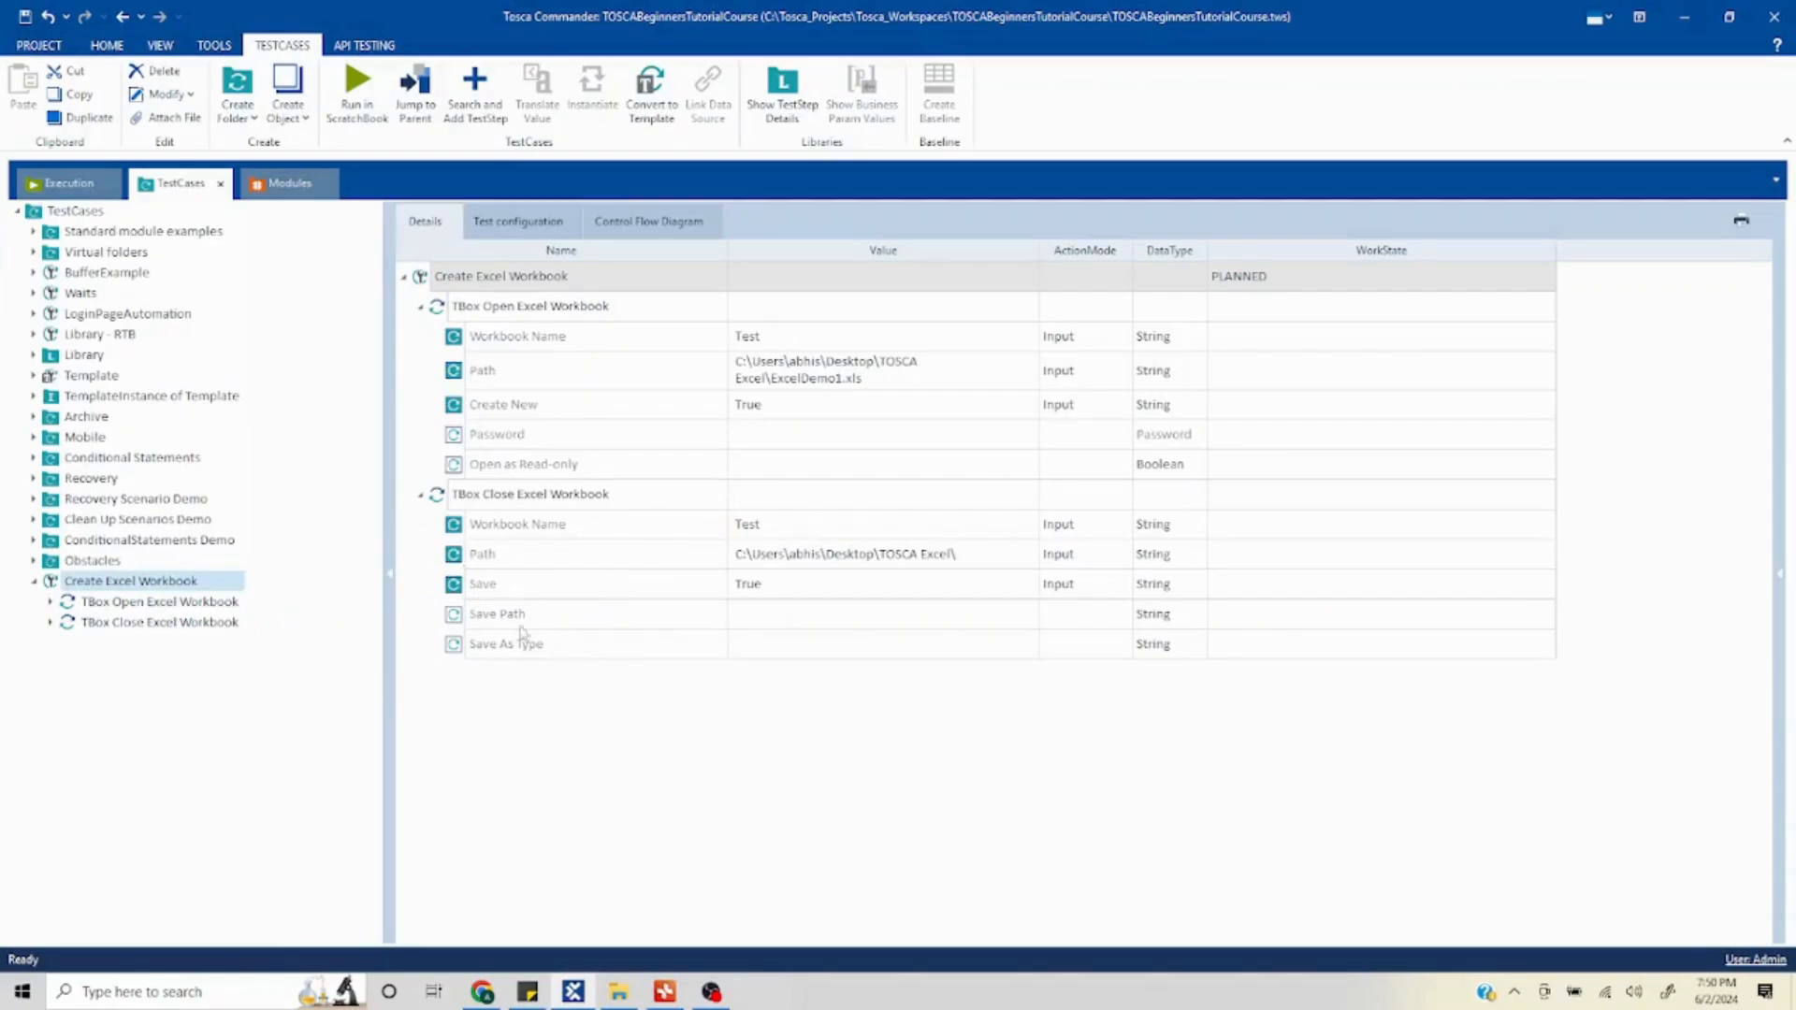
- Clear the Path value of the TBox Close Excel Workbook step
{"action": "left_click", "coordinate": [470, 623]}
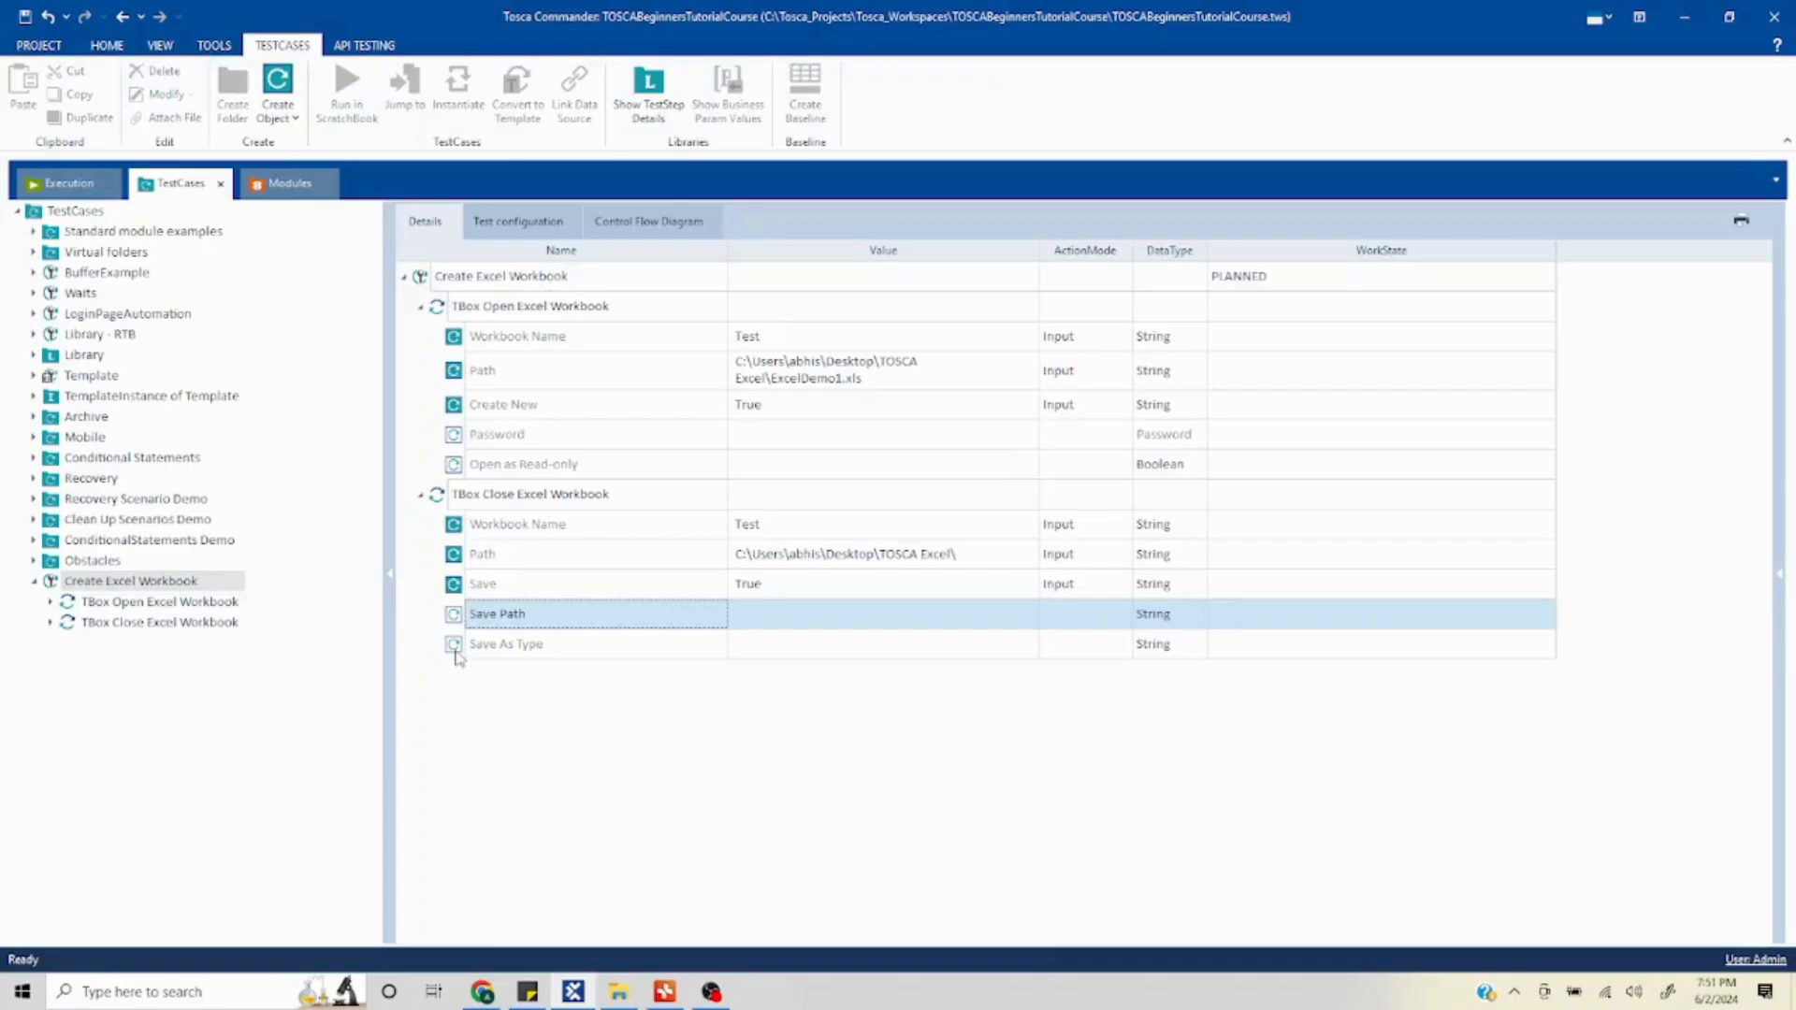
{"action": "left_click", "coordinate": [458, 653]}
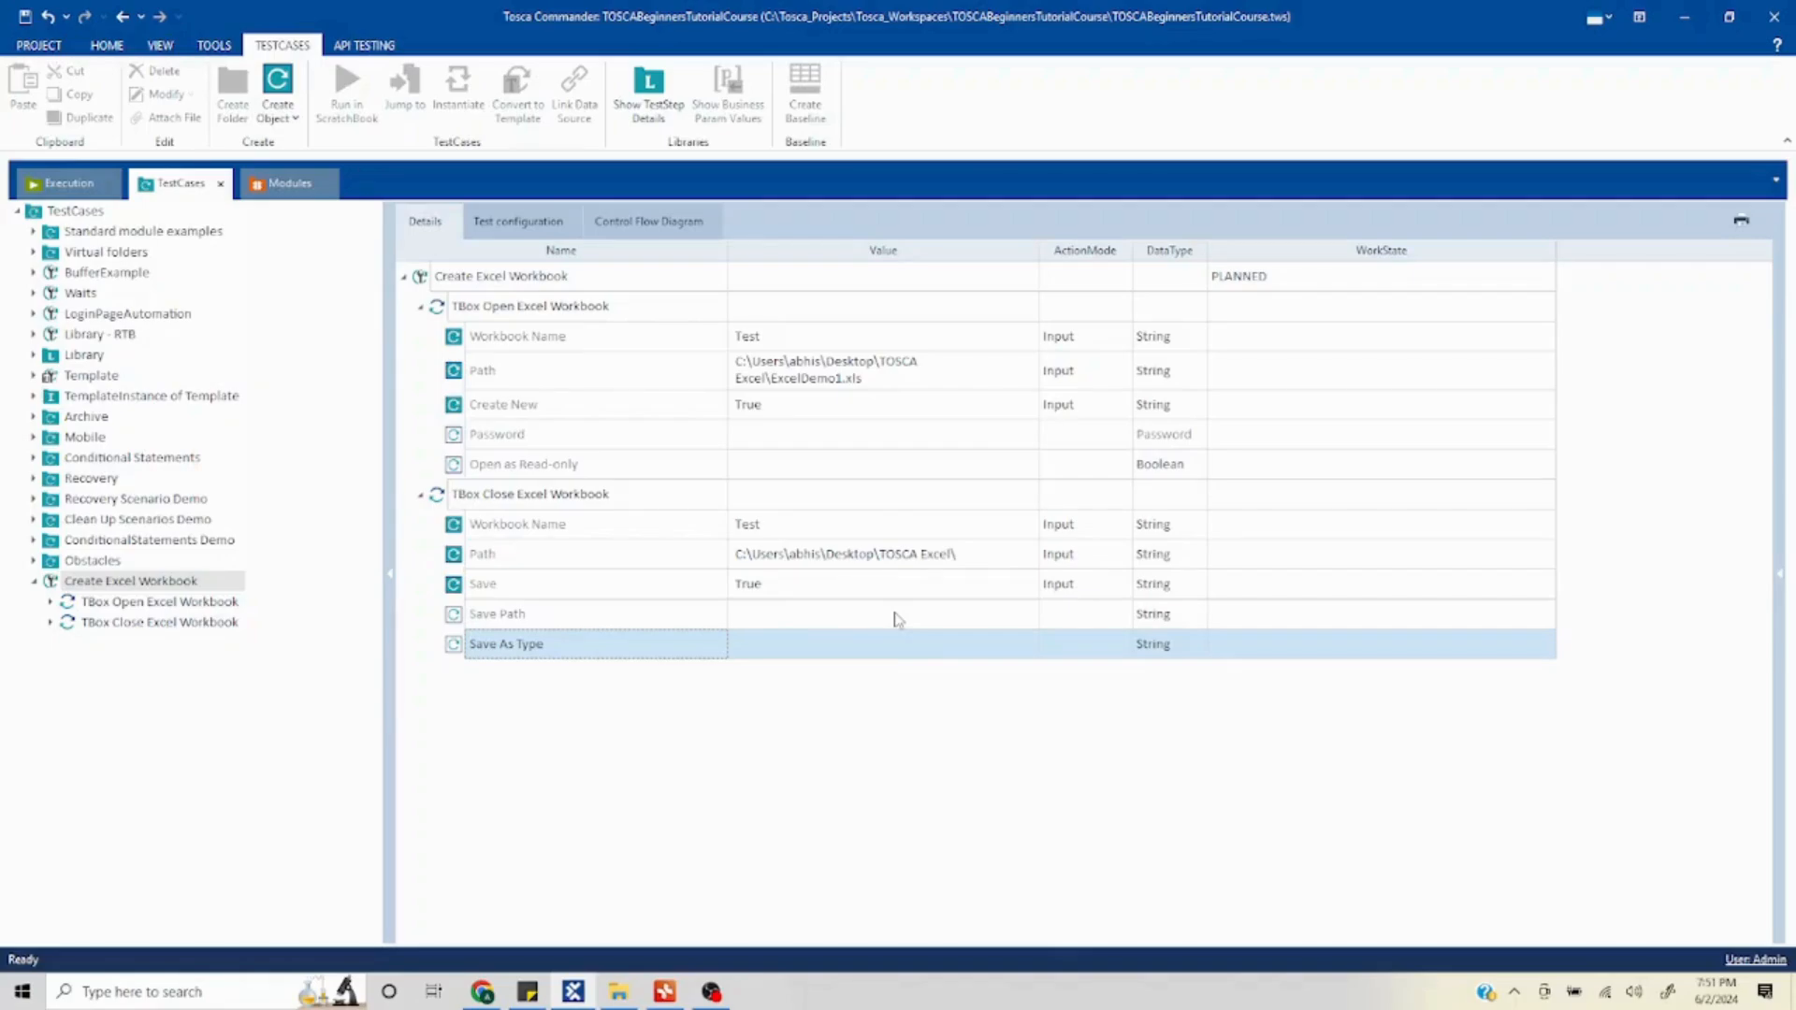
{"action": "left_click", "coordinate": [457, 620]}
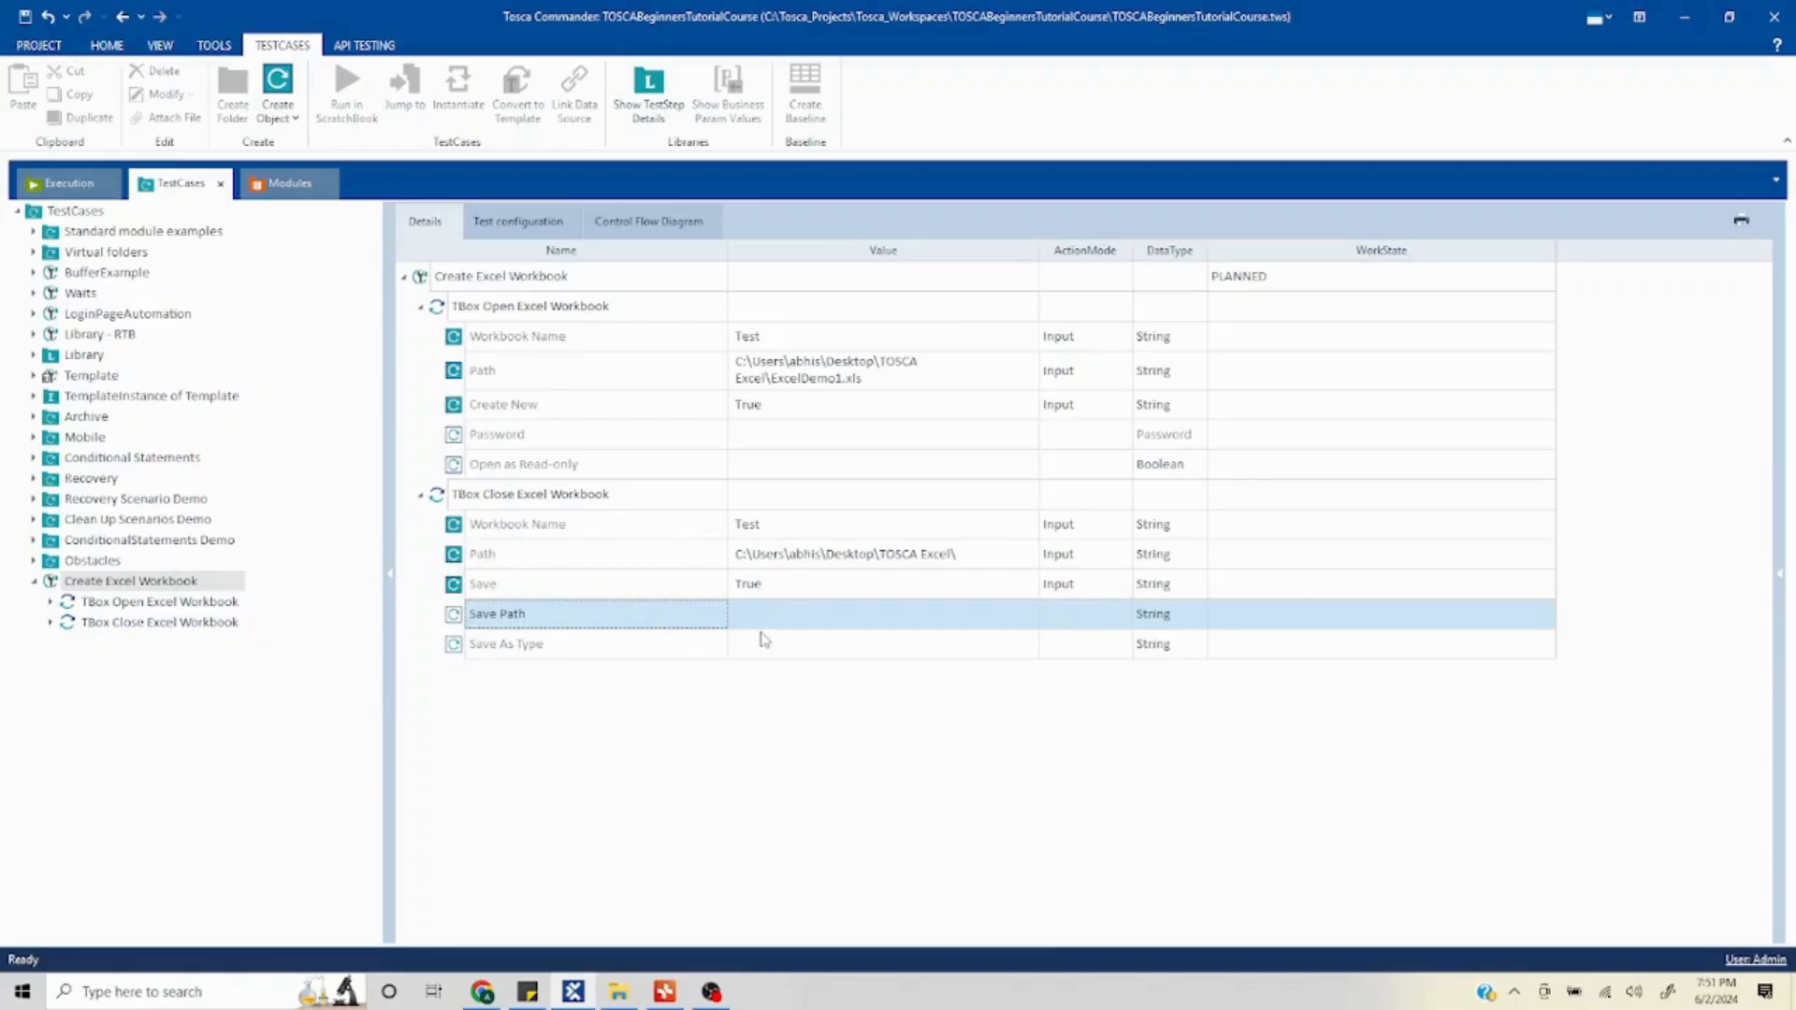
{"action": "left_click", "coordinate": [455, 557]}
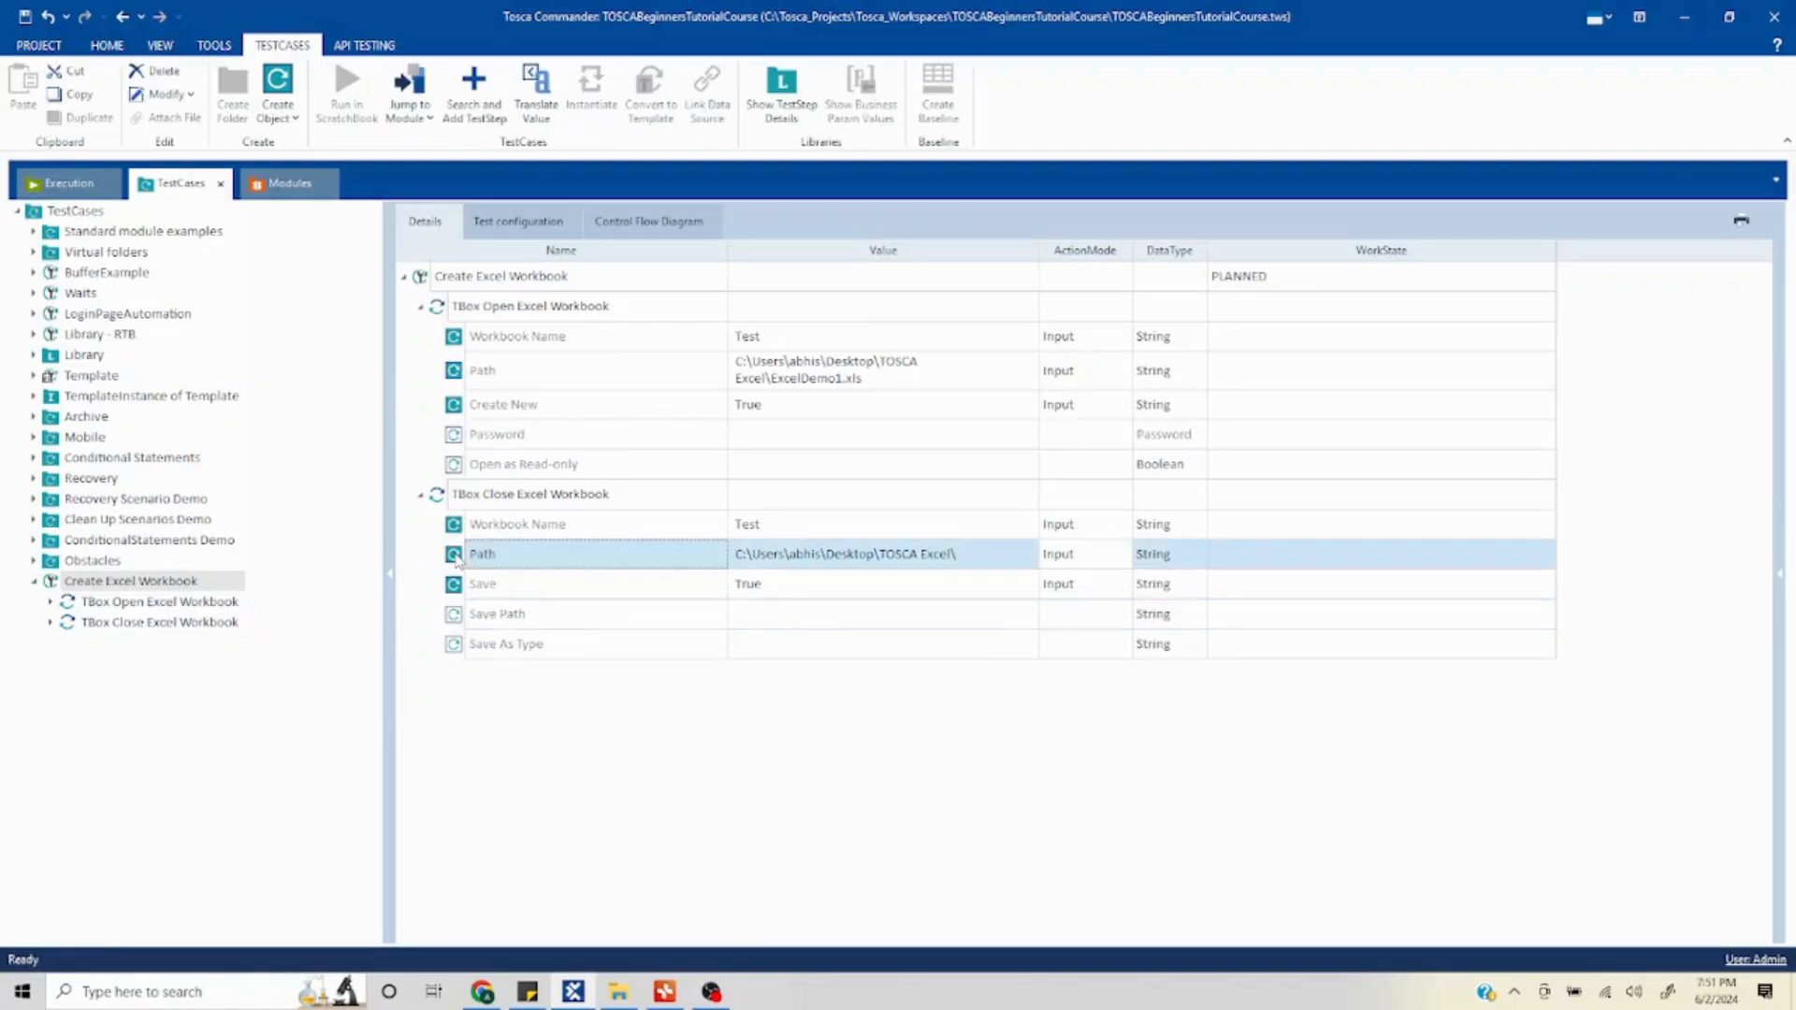
{"action": "left_click", "coordinate": [848, 562]}
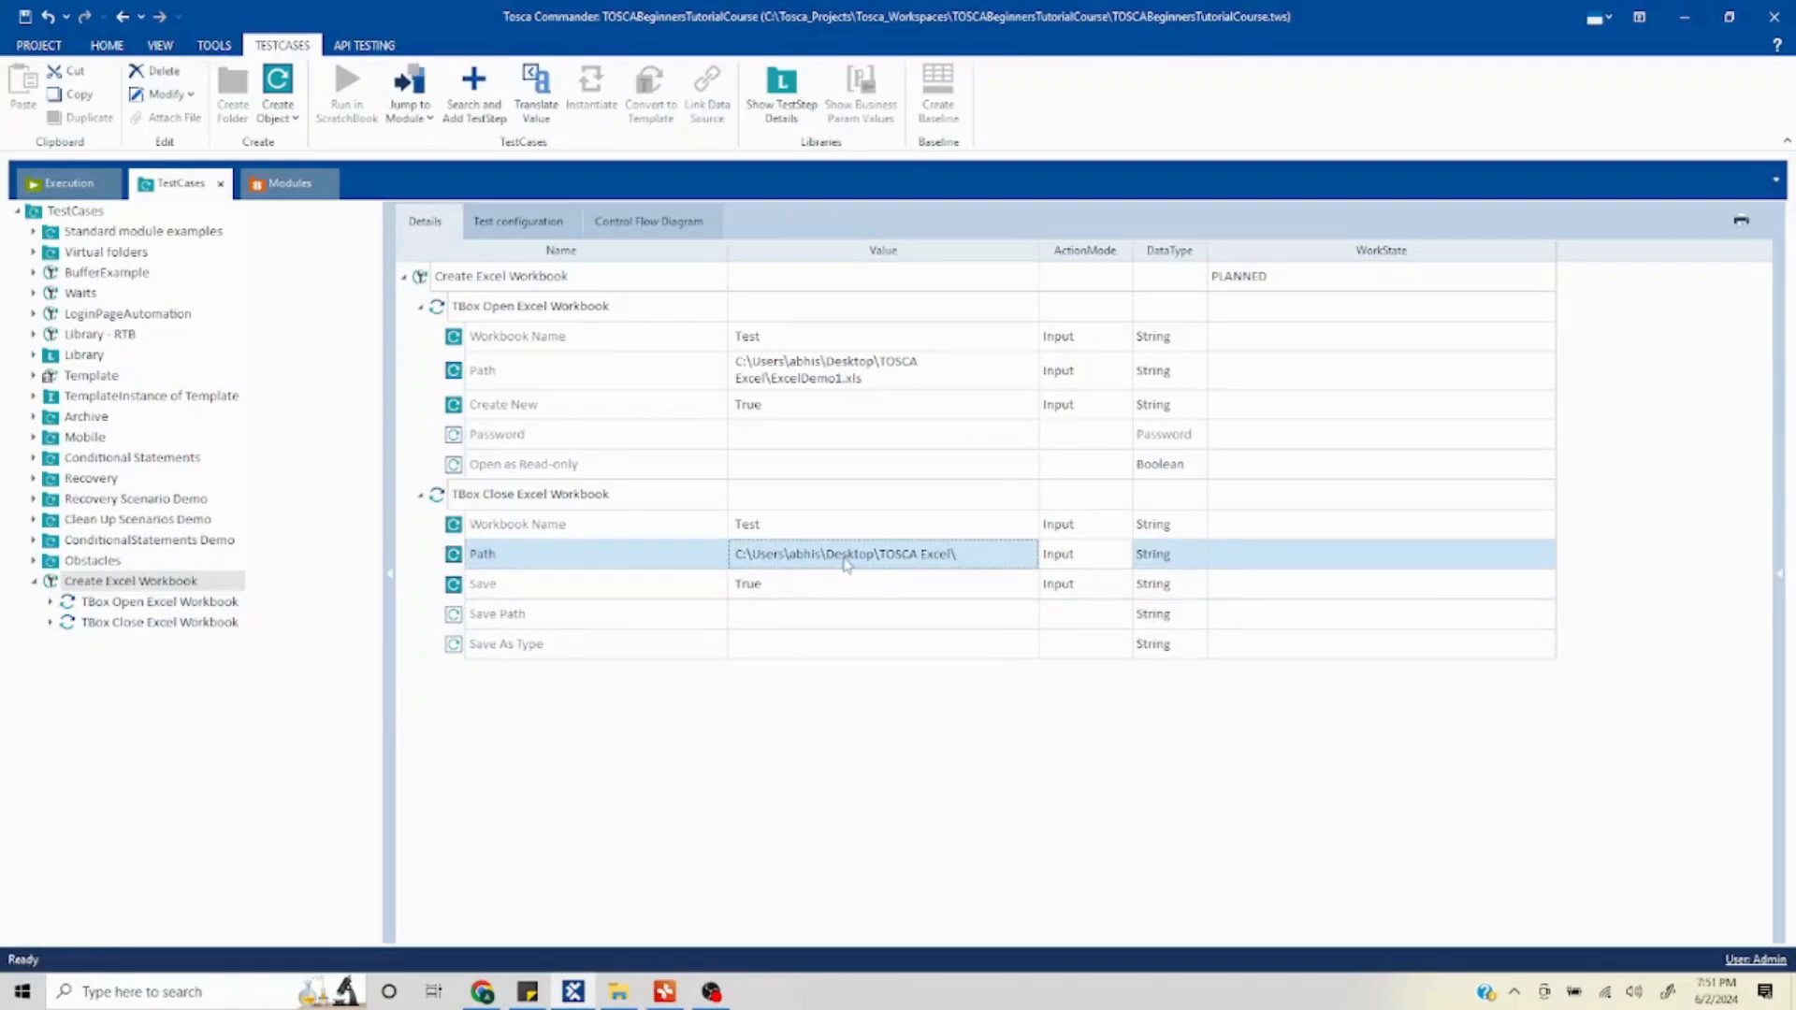
{"action": "left_click", "coordinate": [846, 562]}
{"action": "key", "text": "ctrl+c"}
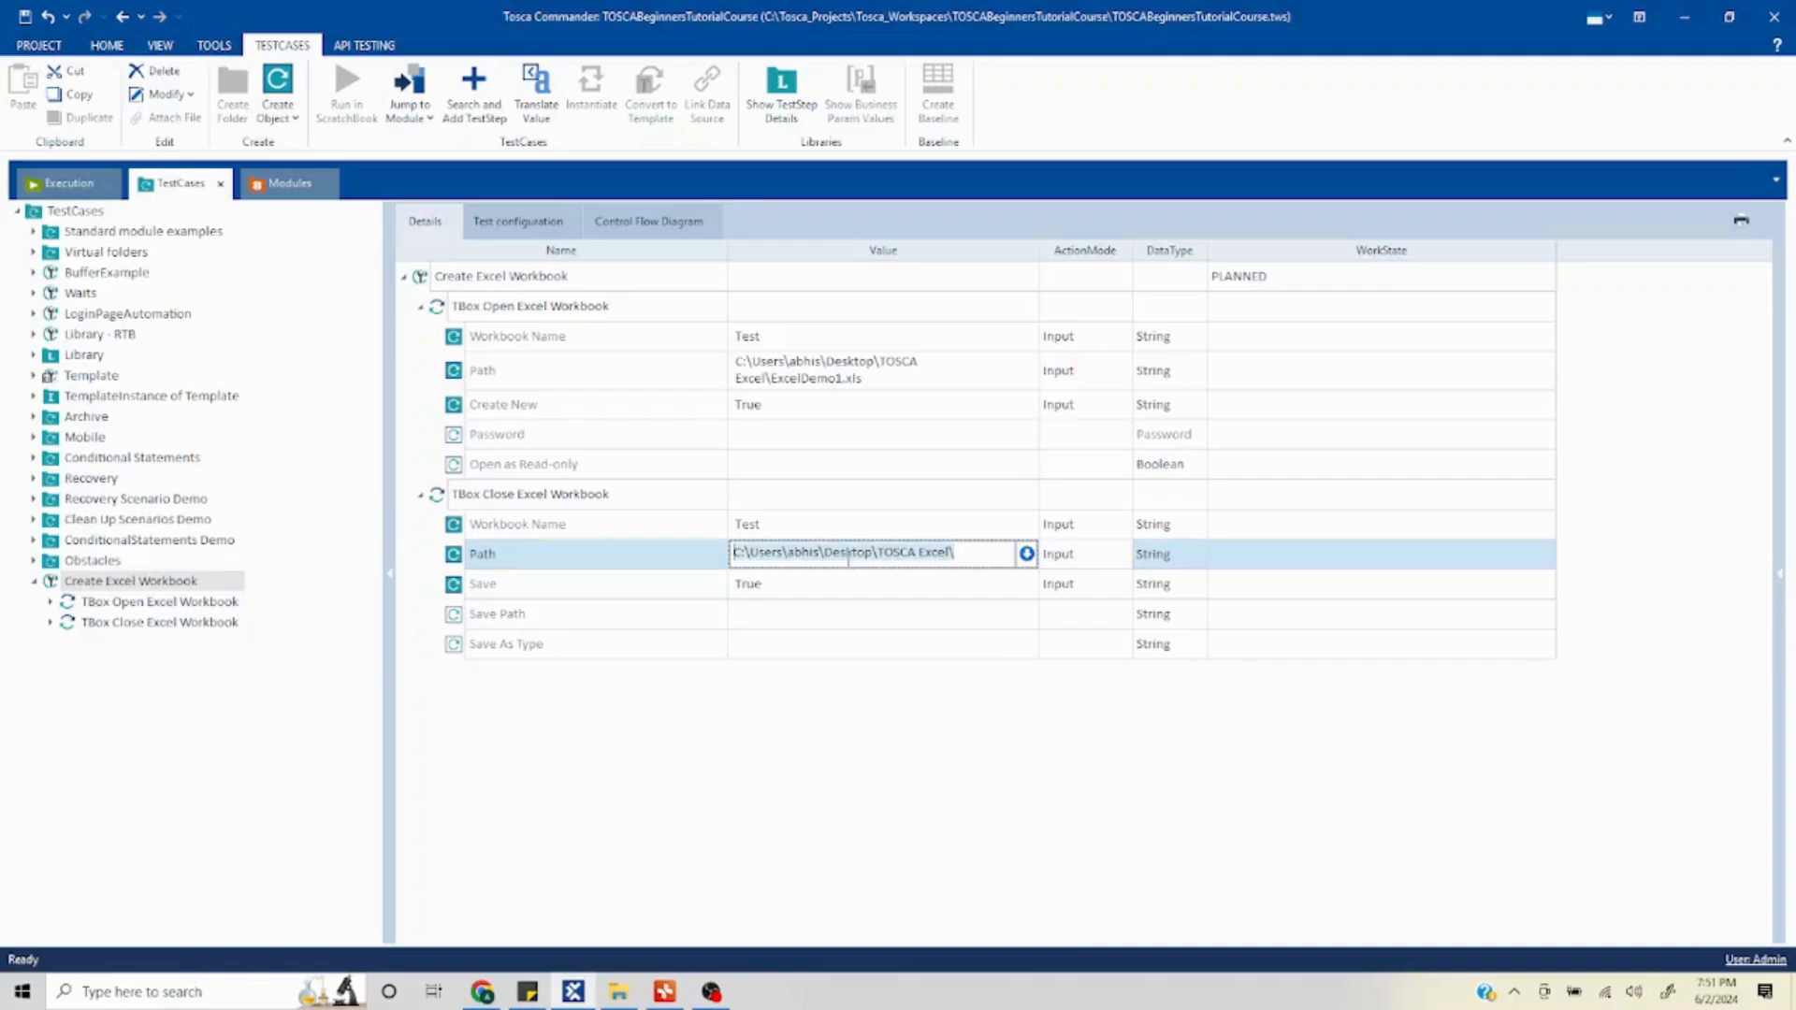
{"action": "key", "text": "BackSpace"}
- Set Save Path to the TOSCA Excel folder path followed by ExcelDemo1.xlsx
{"action": "left_click", "coordinate": [780, 620]}
{"action": "left_click", "coordinate": [780, 619]}
{"action": "key", "text": "ctrl+v"}
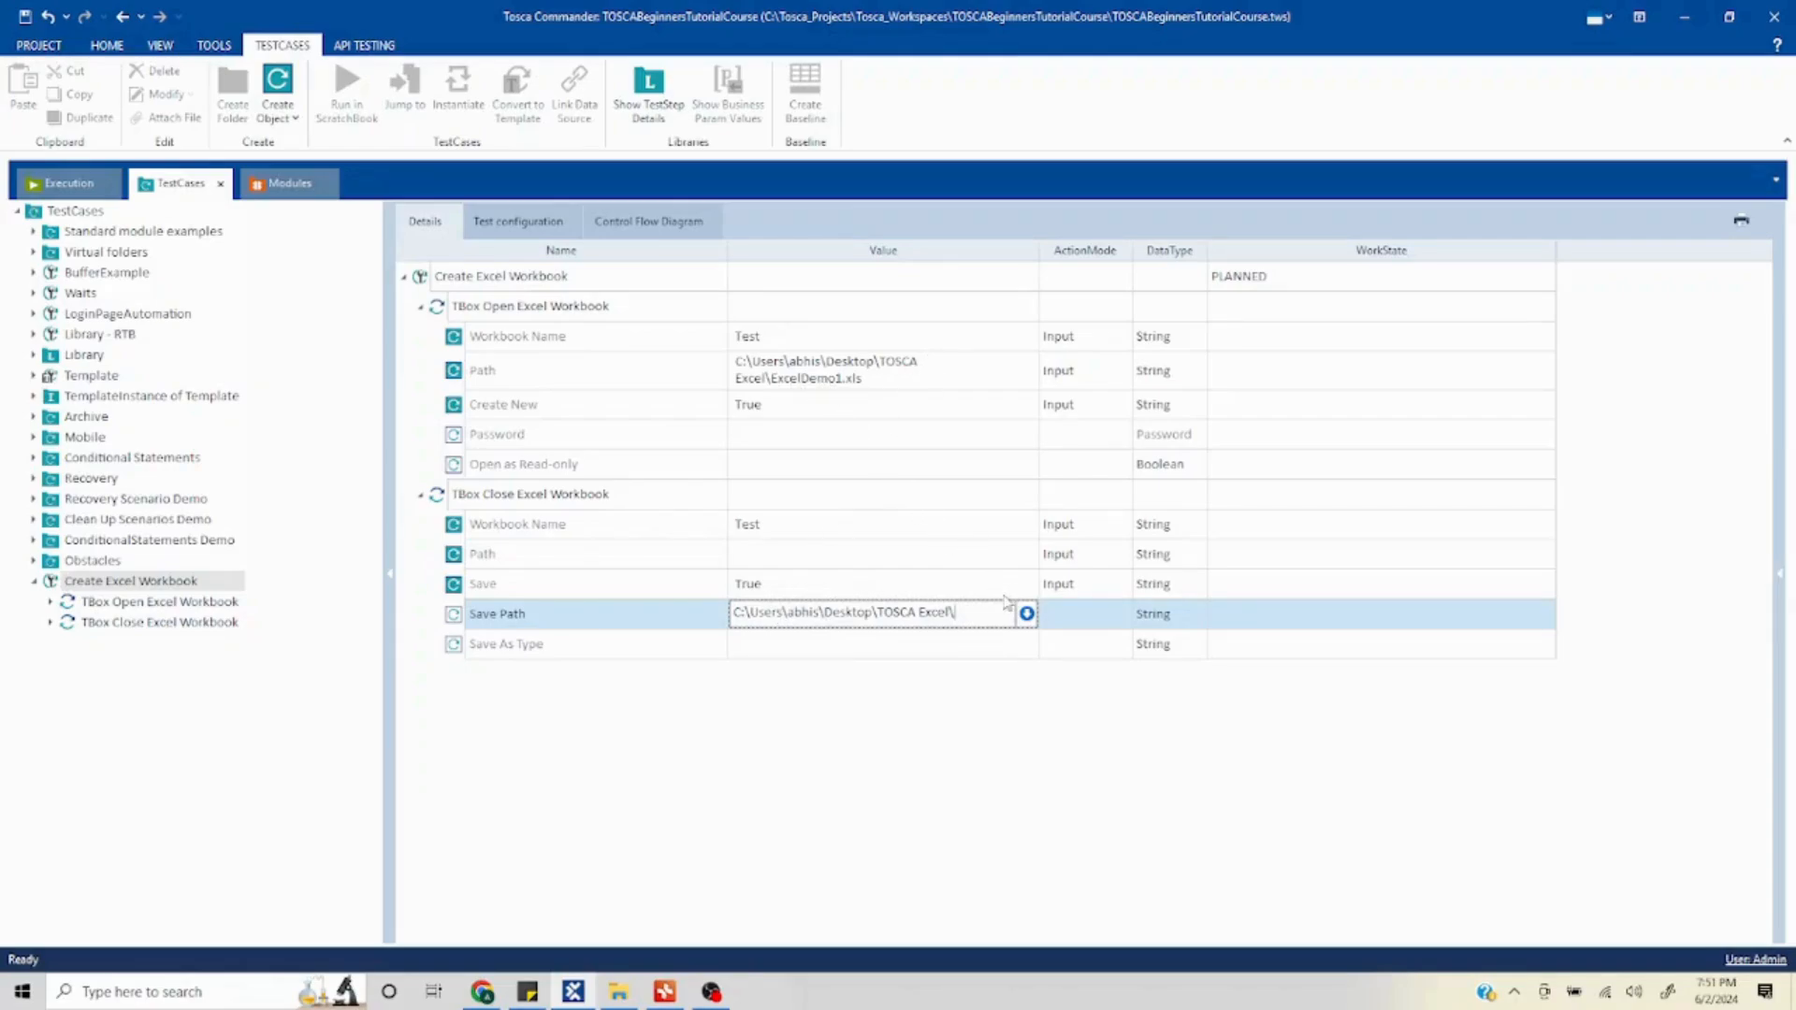
{"action": "type", "text": "ExcelDemo1.xlsx"}
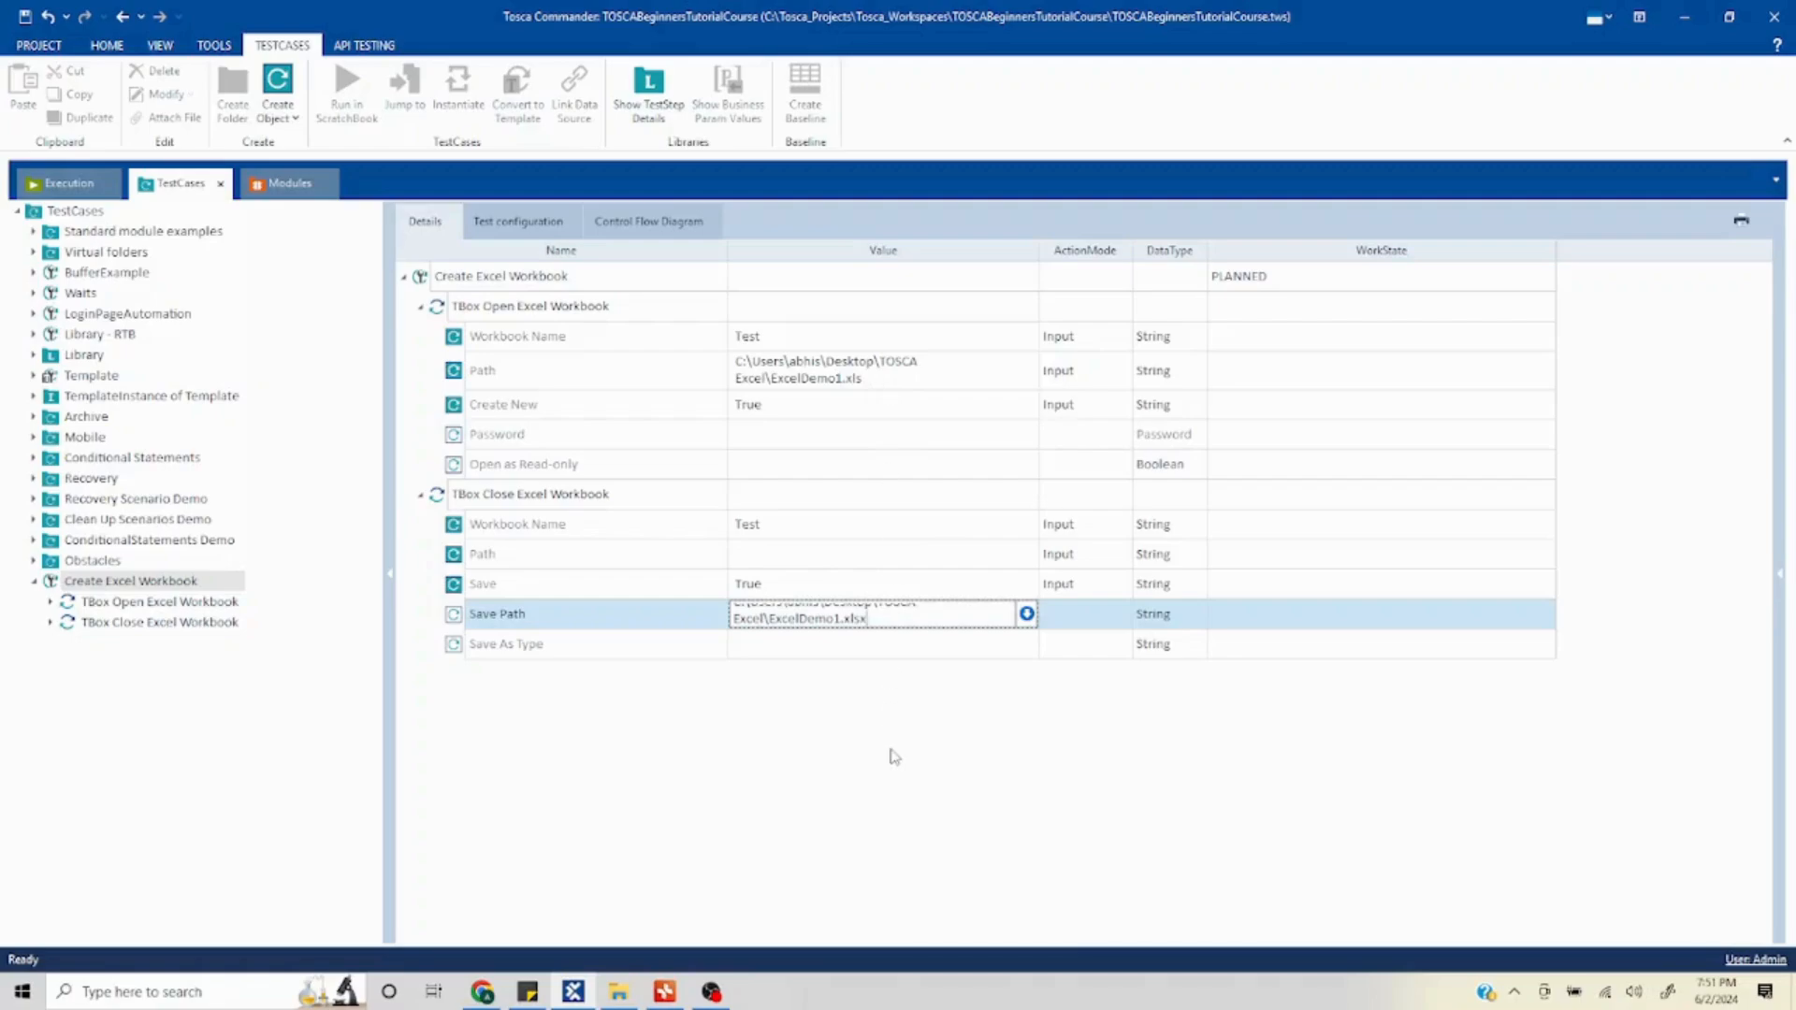
{"action": "left_click", "coordinate": [868, 711]}
- Set Save As Type to Excel Workbook (*.xlsx)
{"action": "left_click", "coordinate": [847, 654]}
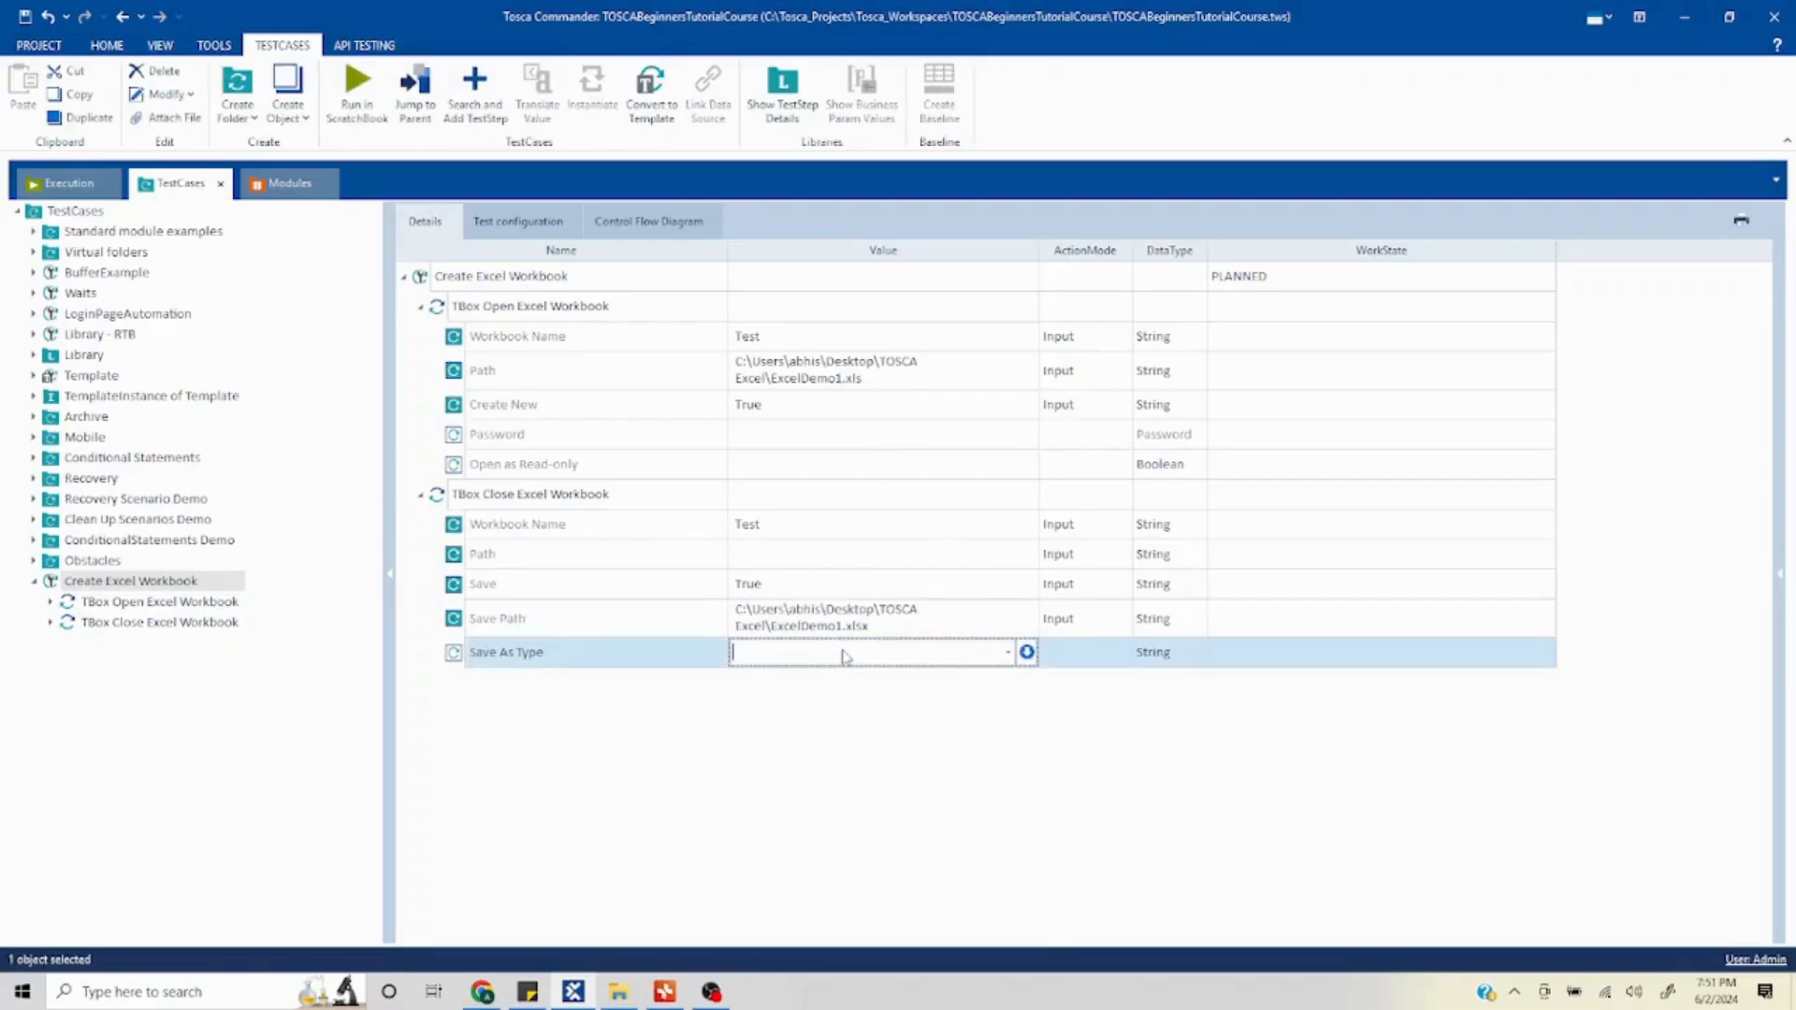
{"action": "left_click", "coordinate": [1007, 653]}
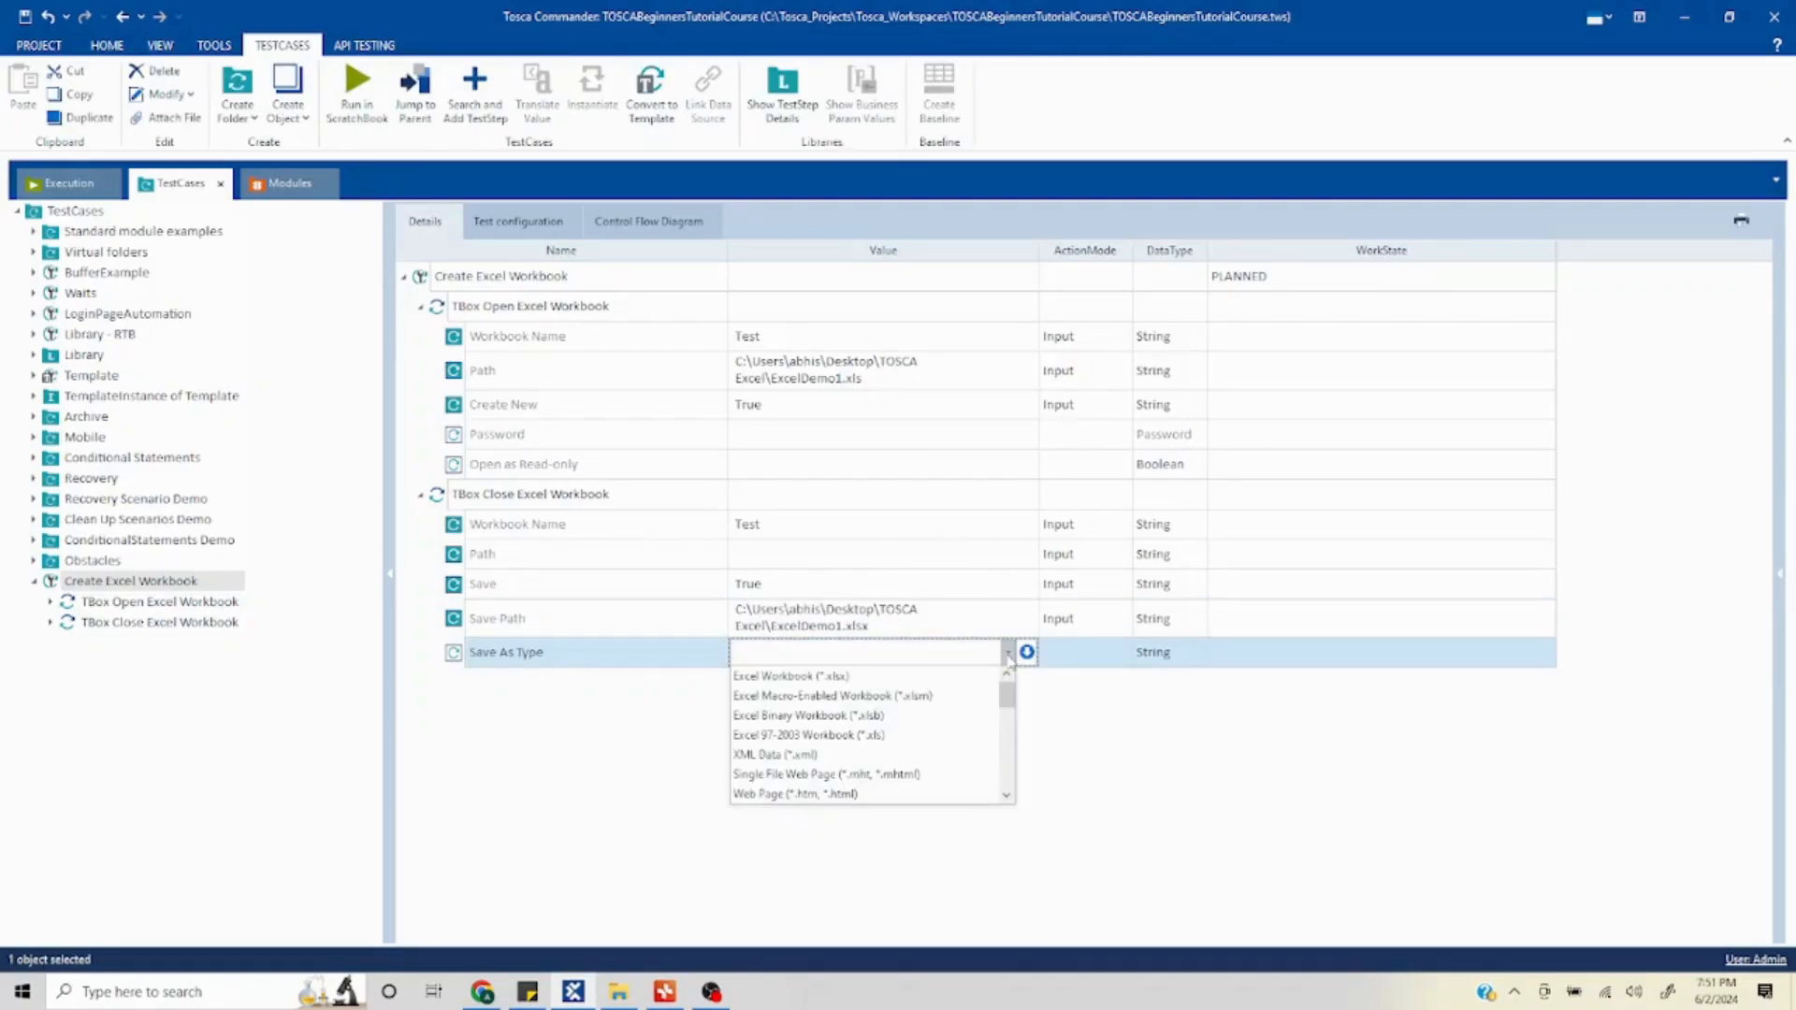
{"action": "scroll", "coordinate": [956, 762], "scroll_direction": "down", "scroll_amount": 5}
{"action": "scroll", "coordinate": [947, 748], "scroll_direction": "up", "scroll_amount": 6}
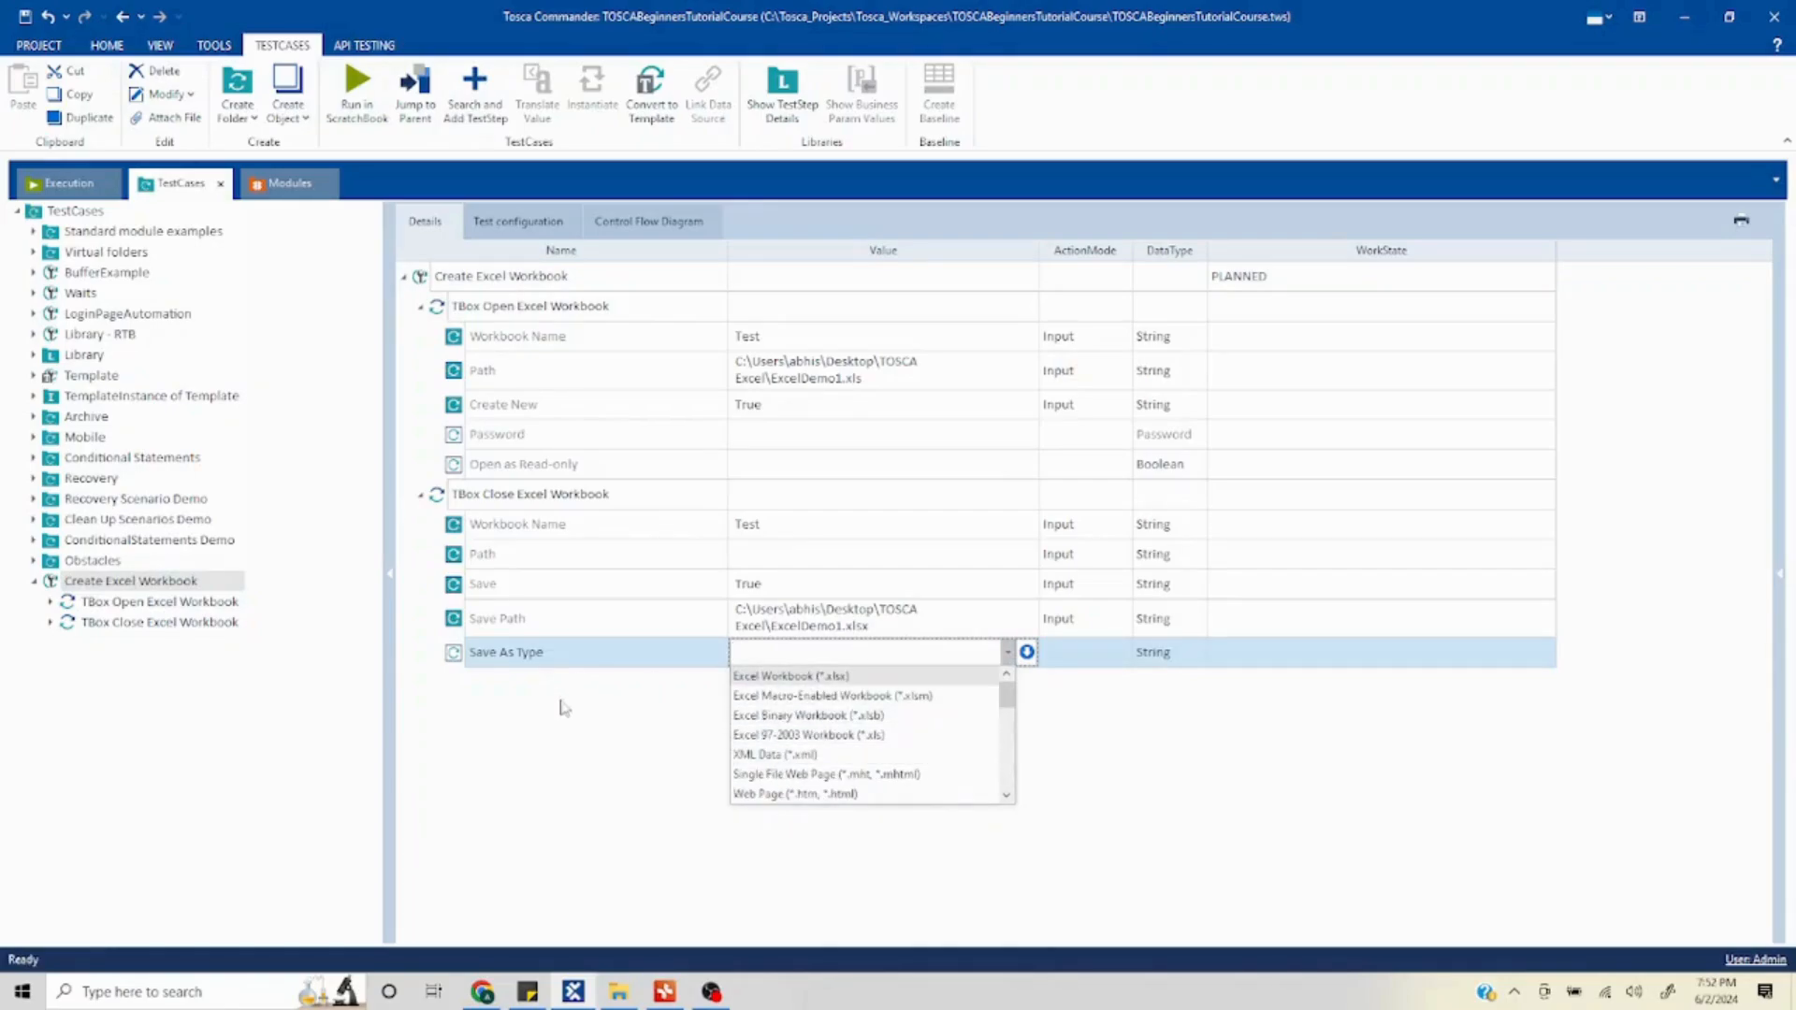
{"action": "scroll", "coordinate": [944, 756], "scroll_direction": "down", "scroll_amount": 6}
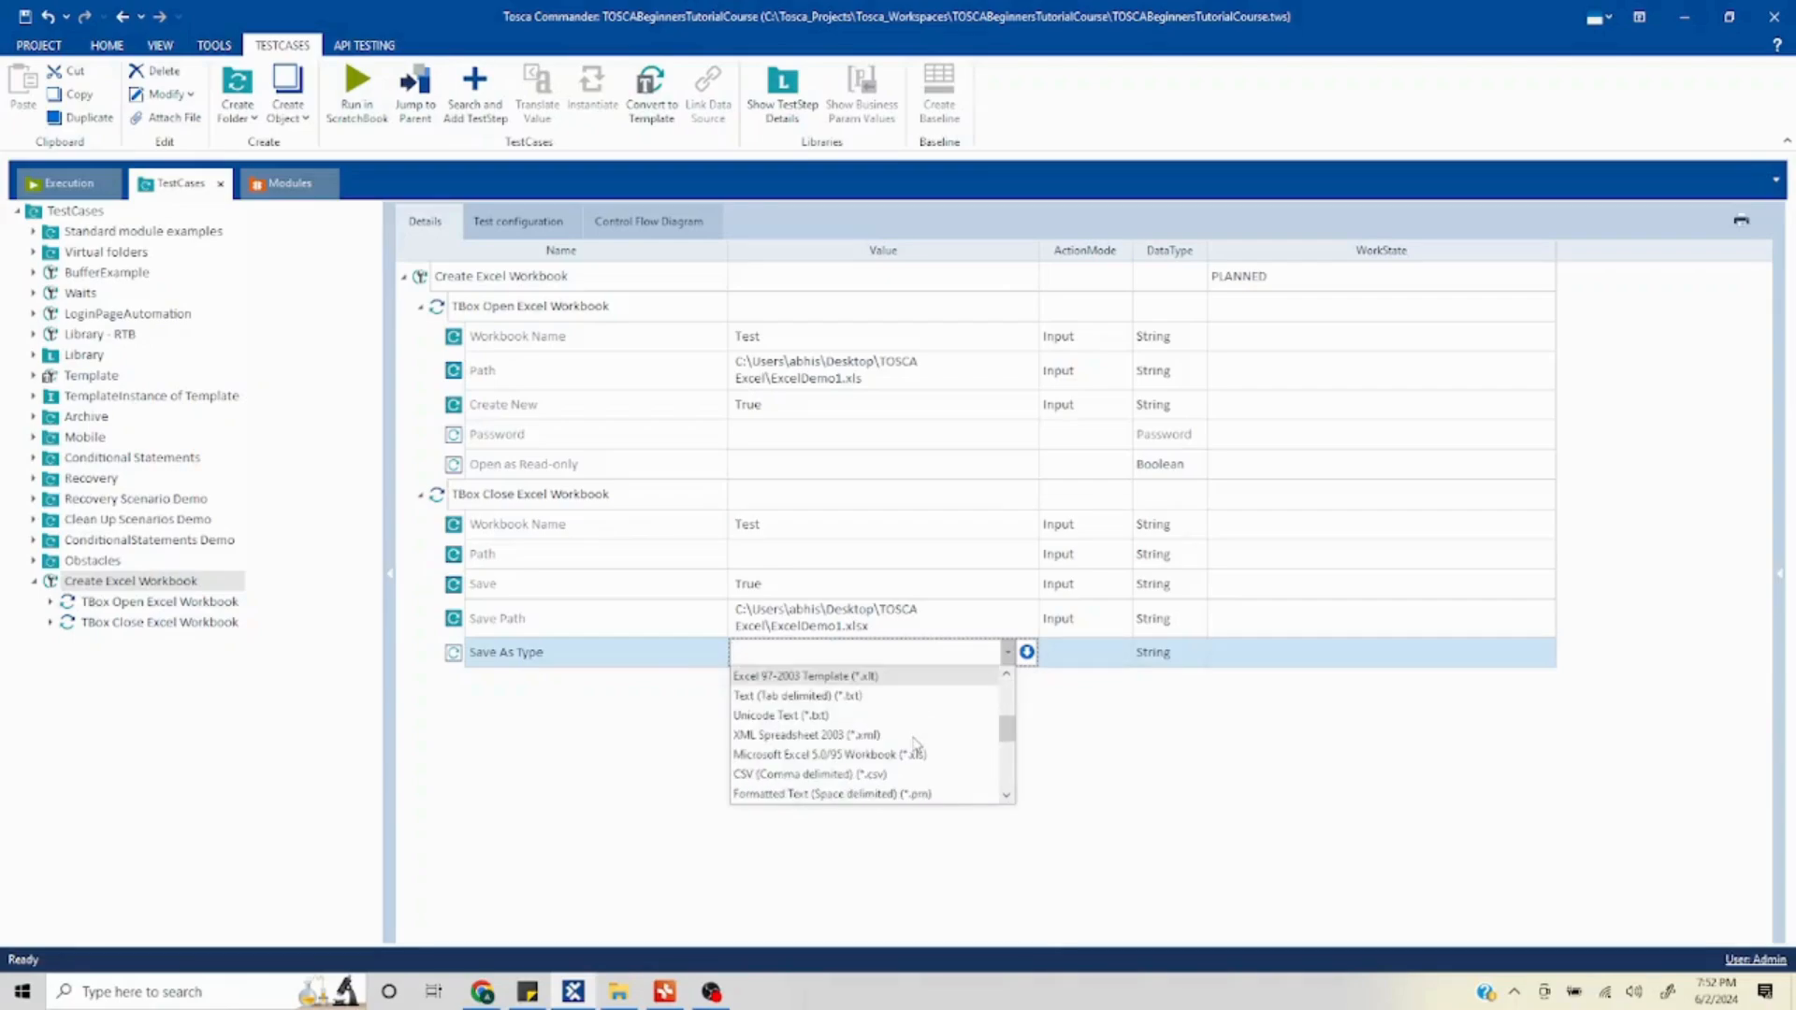
{"action": "scroll", "coordinate": [898, 748], "scroll_direction": "up", "scroll_amount": 6}
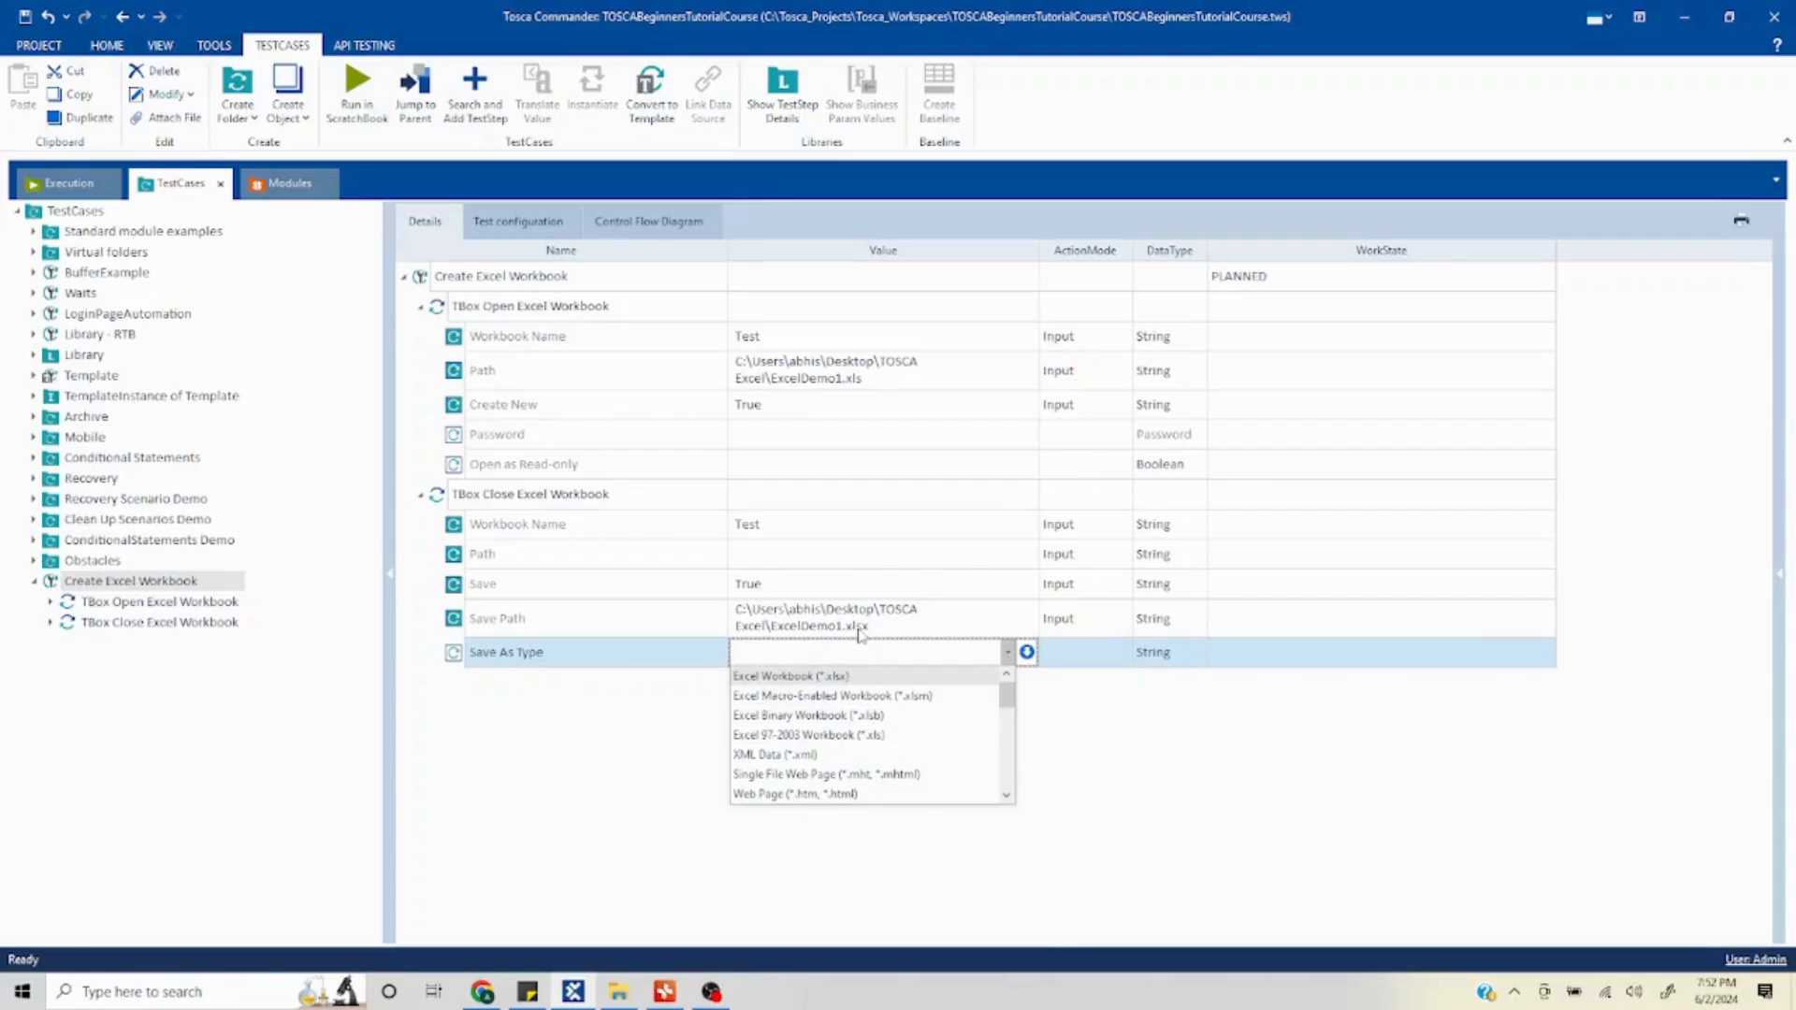
{"action": "left_click", "coordinate": [797, 677]}
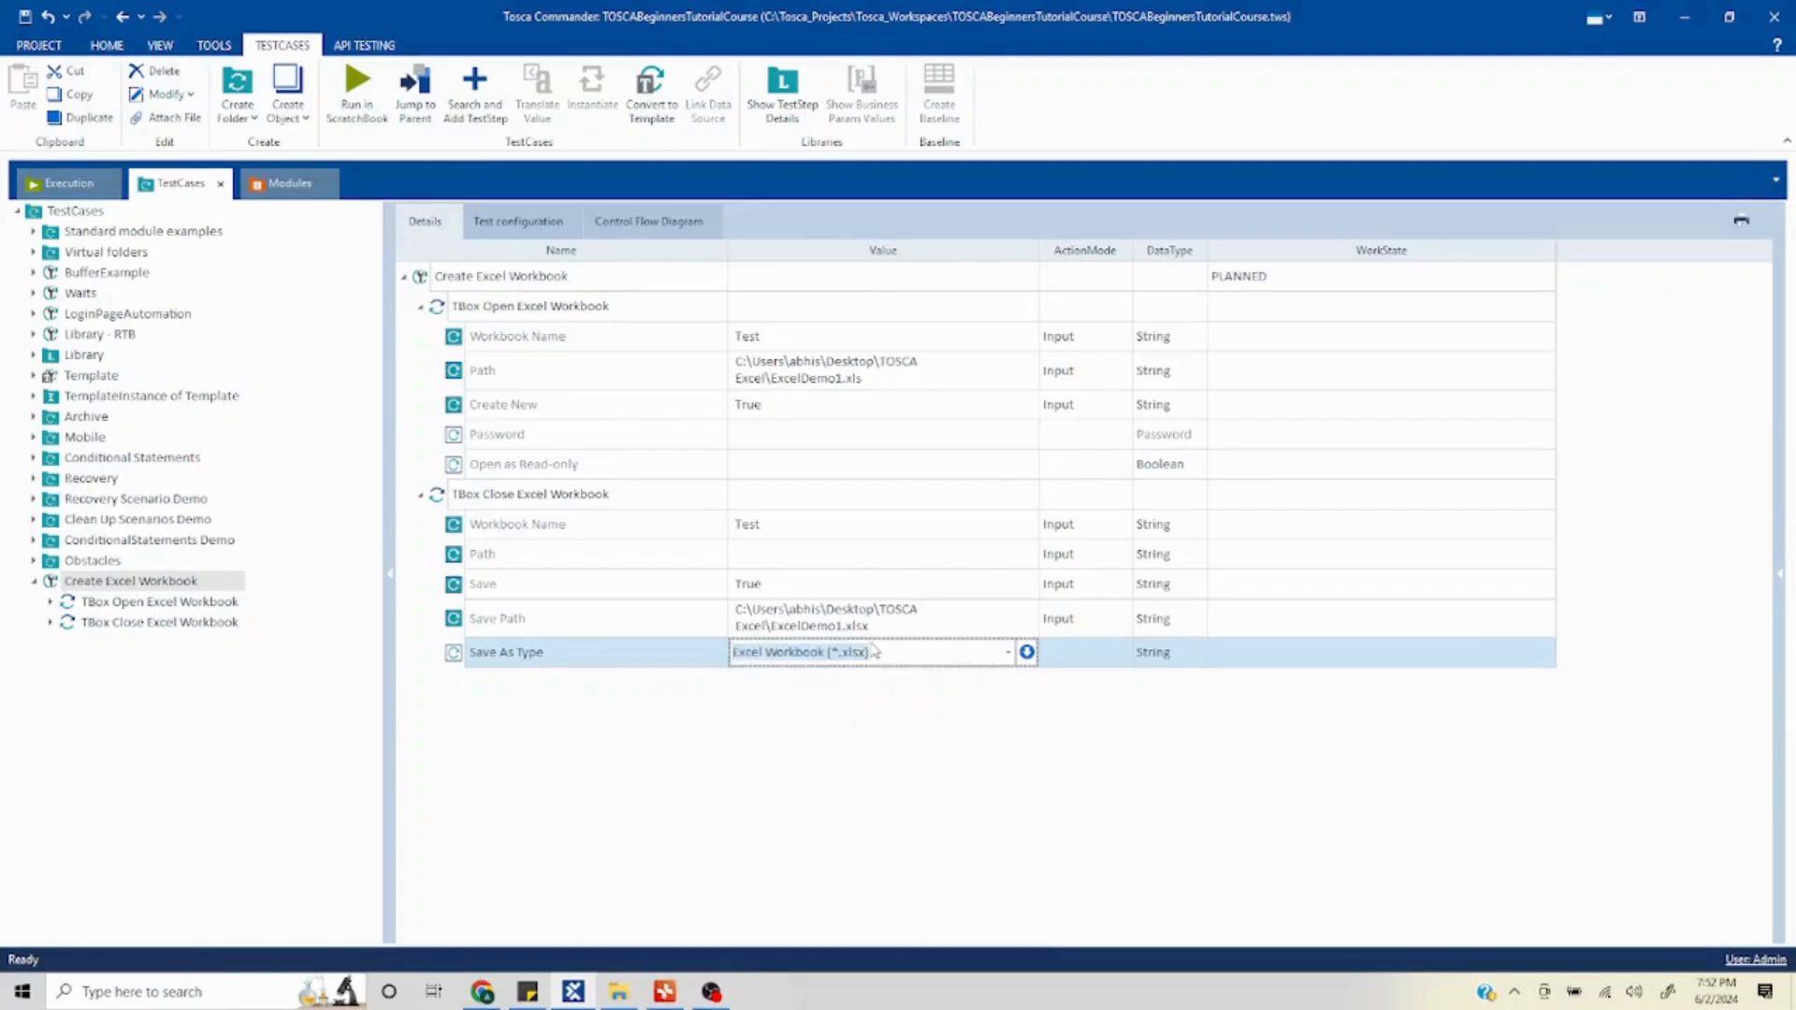
{"action": "left_click", "coordinate": [864, 724]}
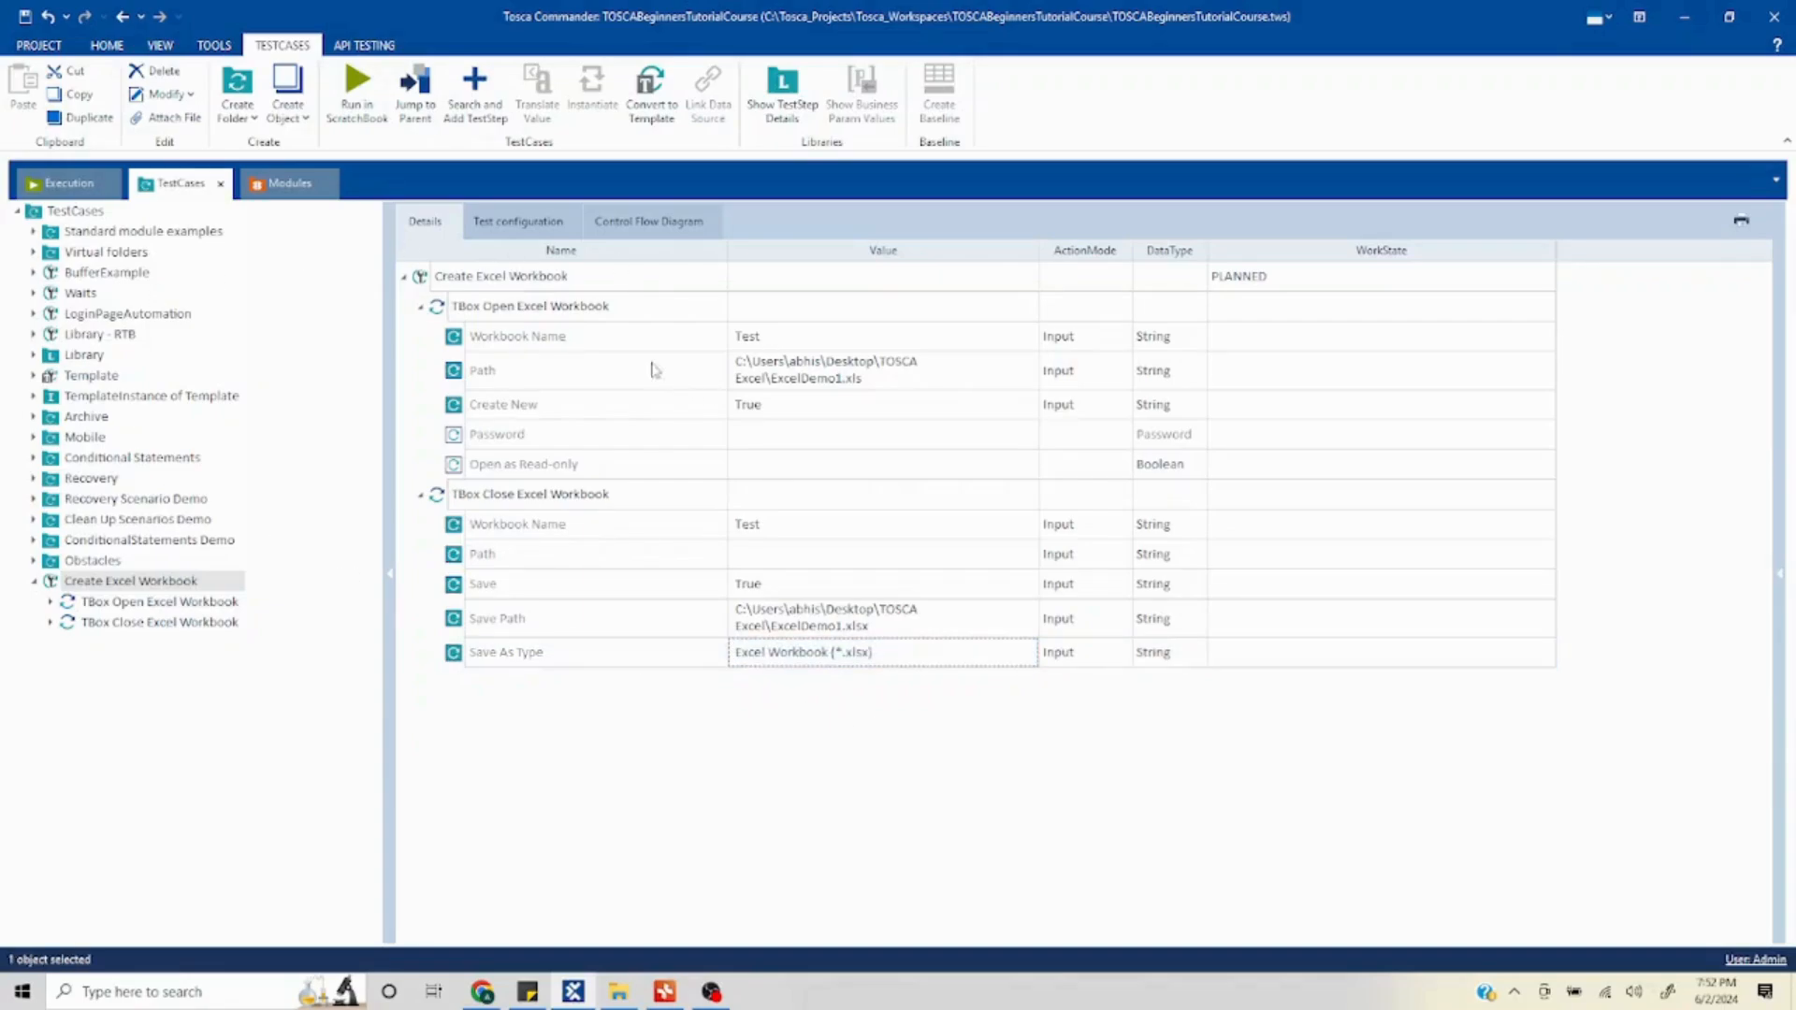
- Run the Create Excel Workbook test case in the ScratchBook
{"action": "right_click", "coordinate": [474, 290]}
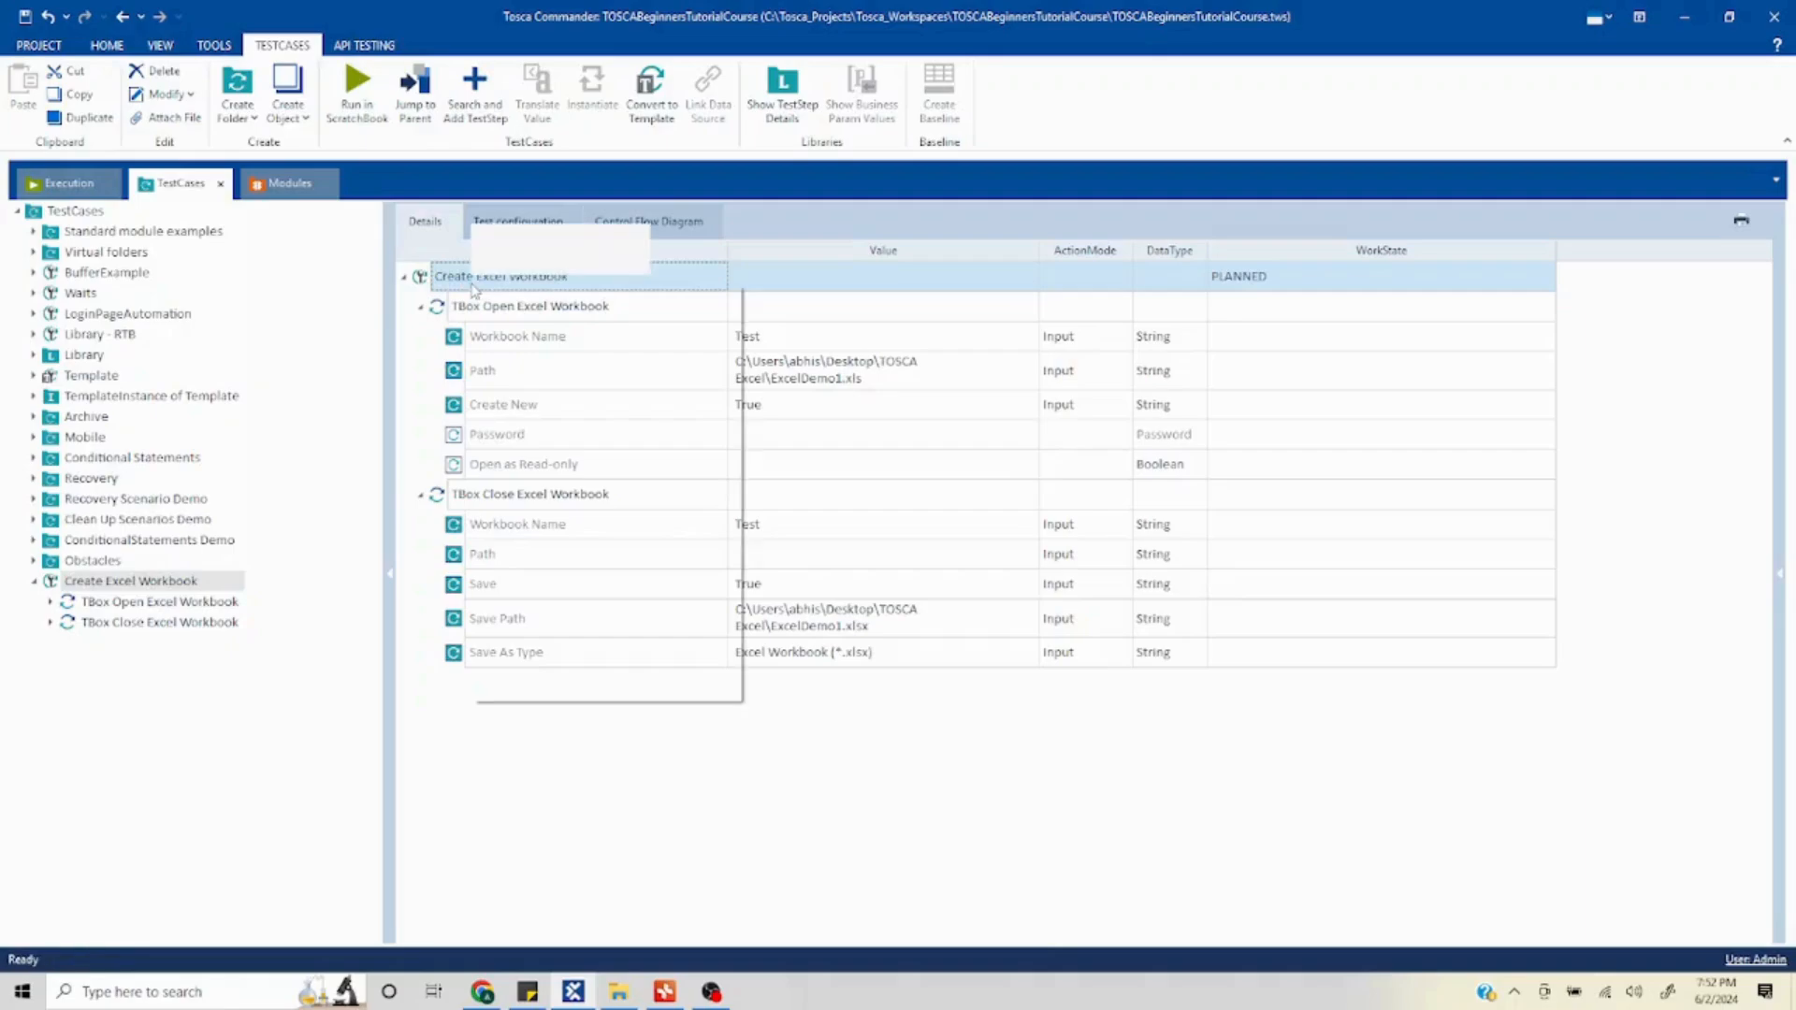
{"action": "left_click", "coordinate": [606, 379]}
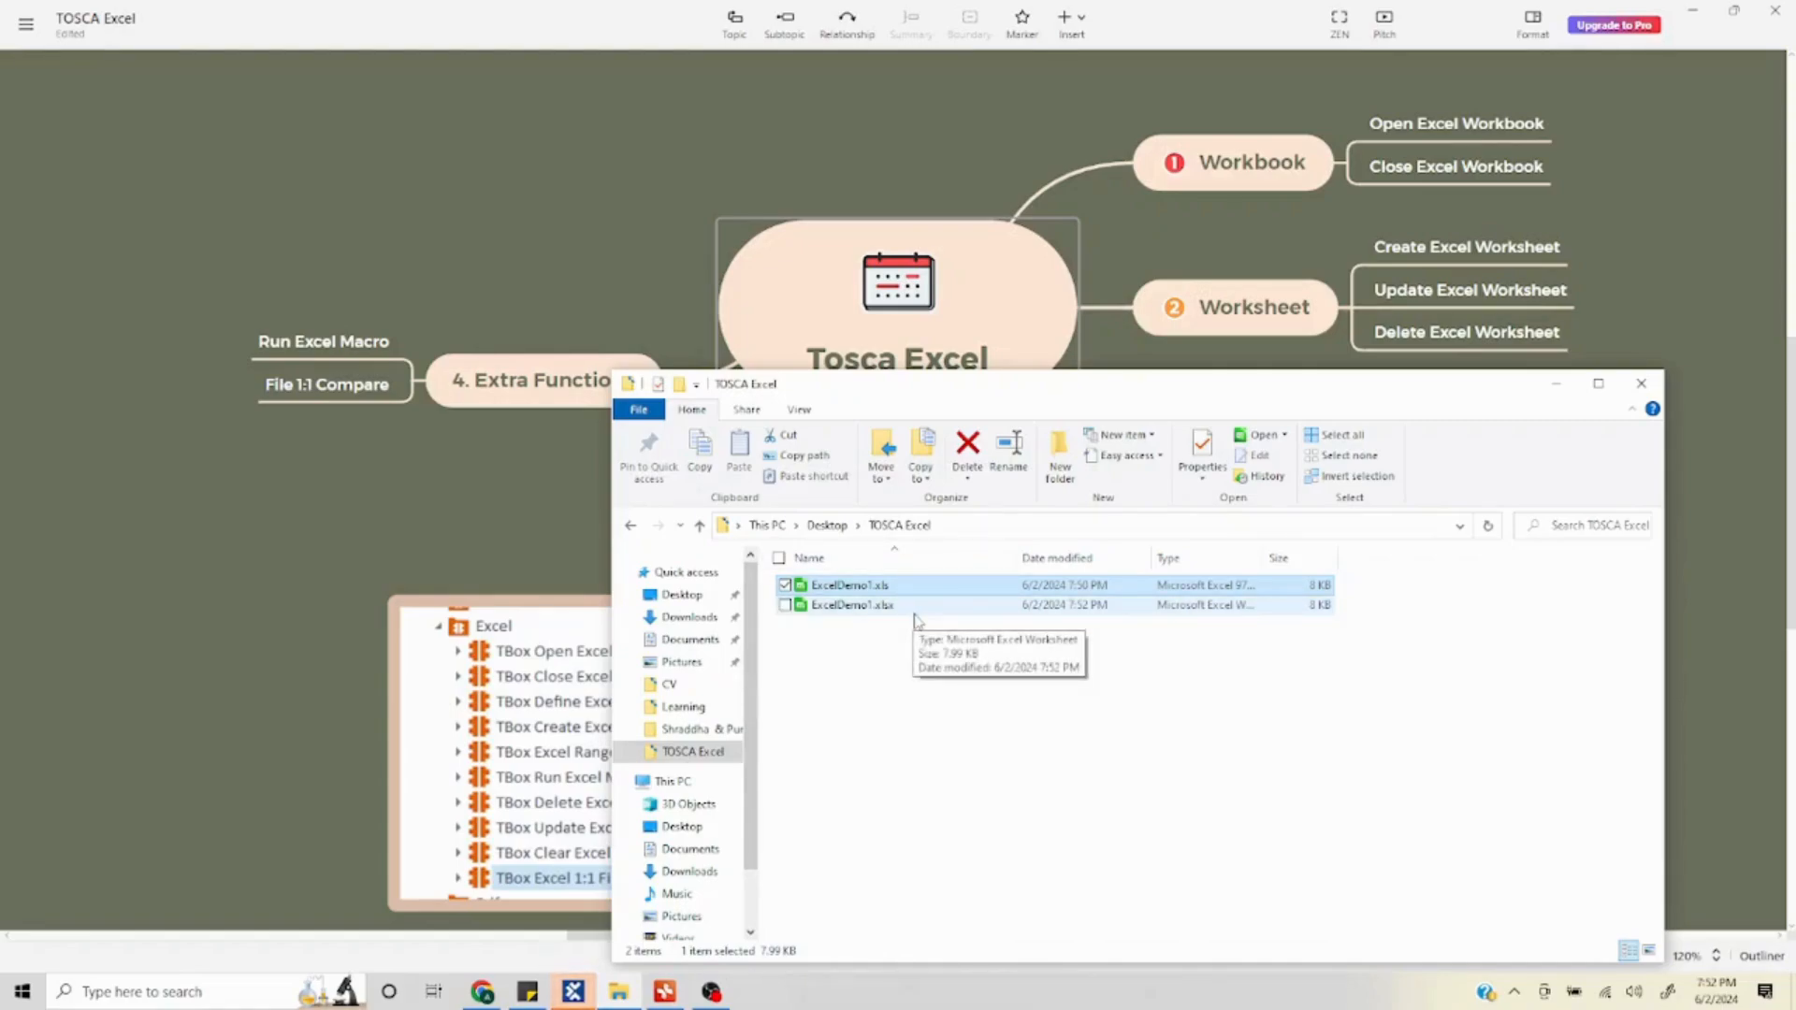
- Switch back to Tosca Commander and run the Create Excel Workbook test case in the ScratchBook again
{"action": "left_click", "coordinate": [568, 994]}
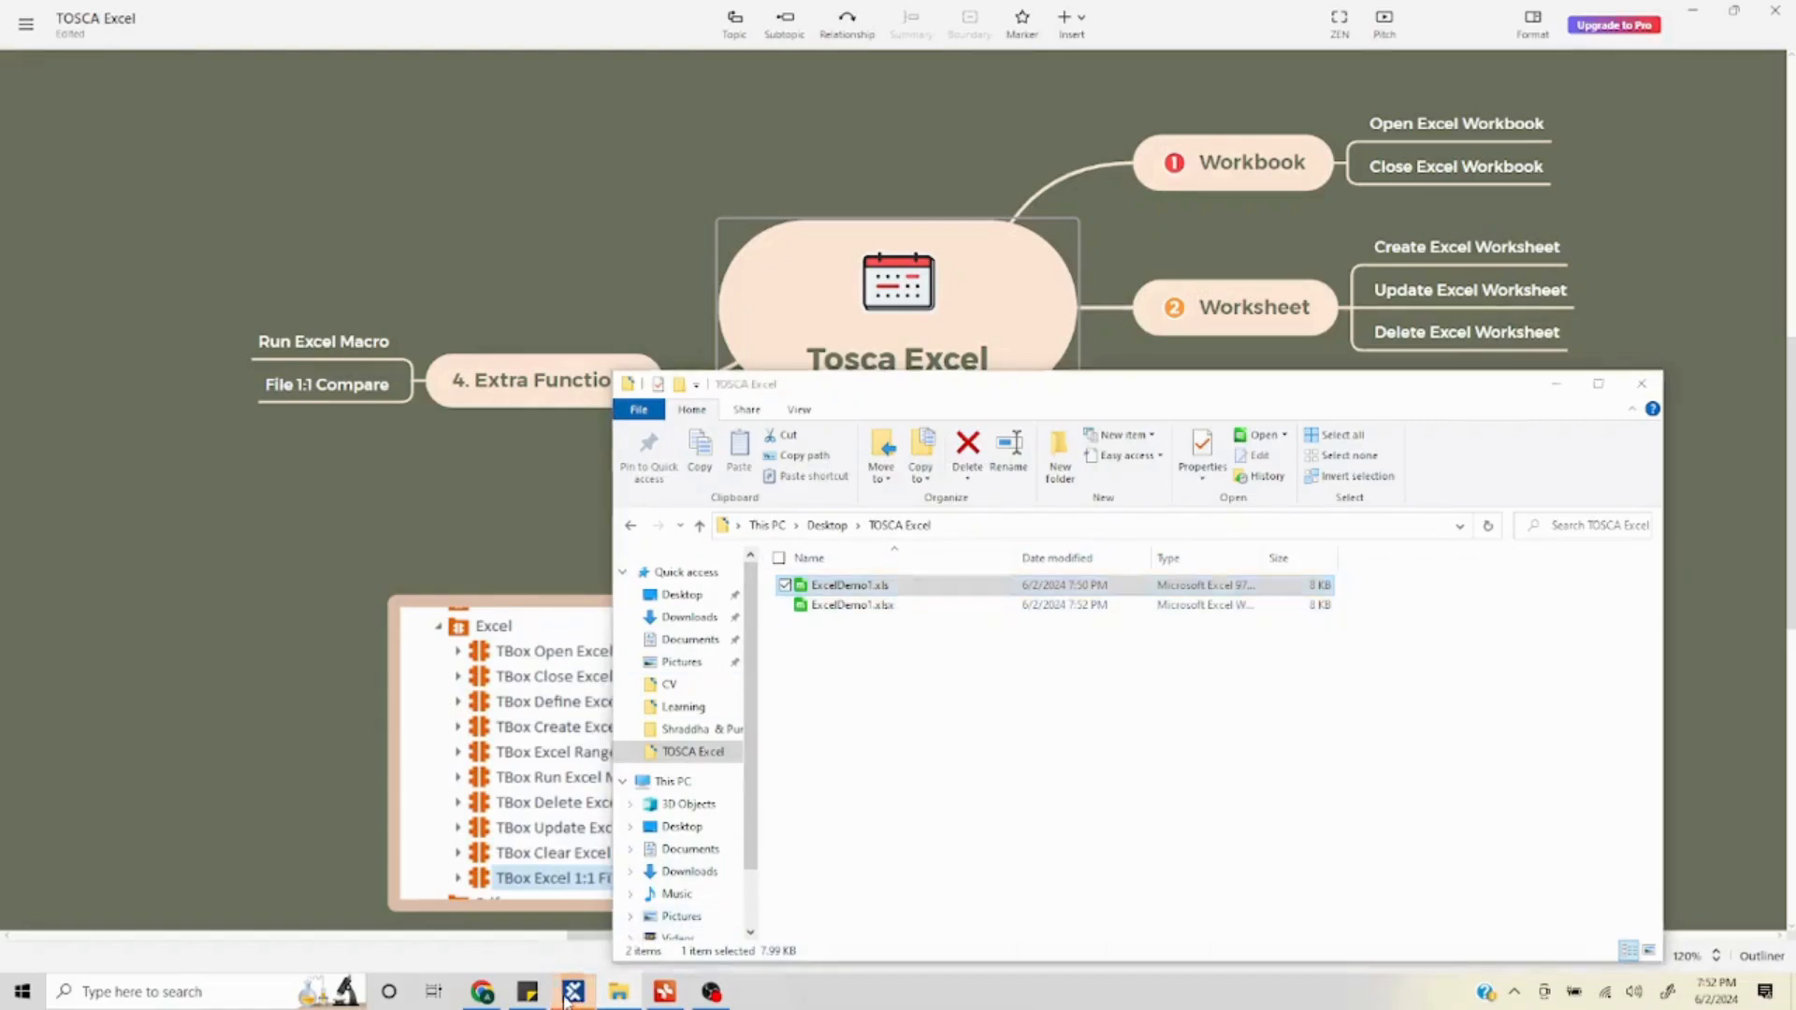
{"action": "left_click", "coordinate": [578, 21]}
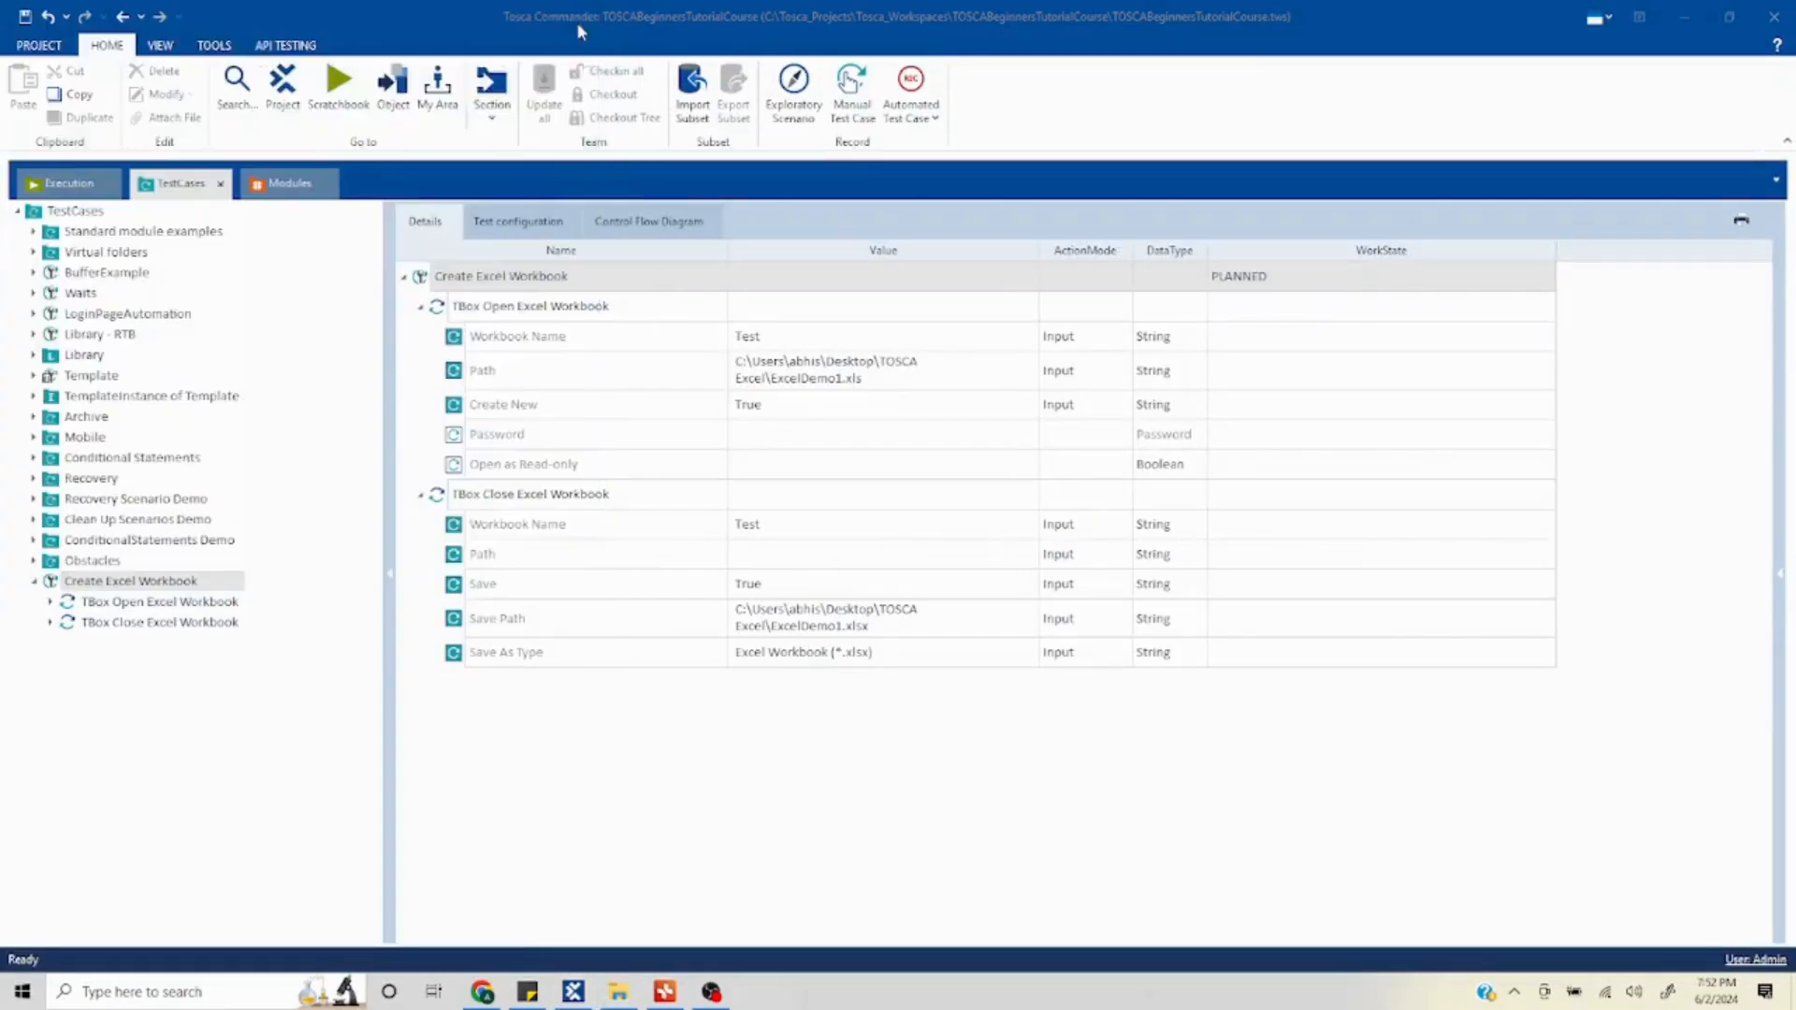
{"action": "left_click", "coordinate": [601, 277]}
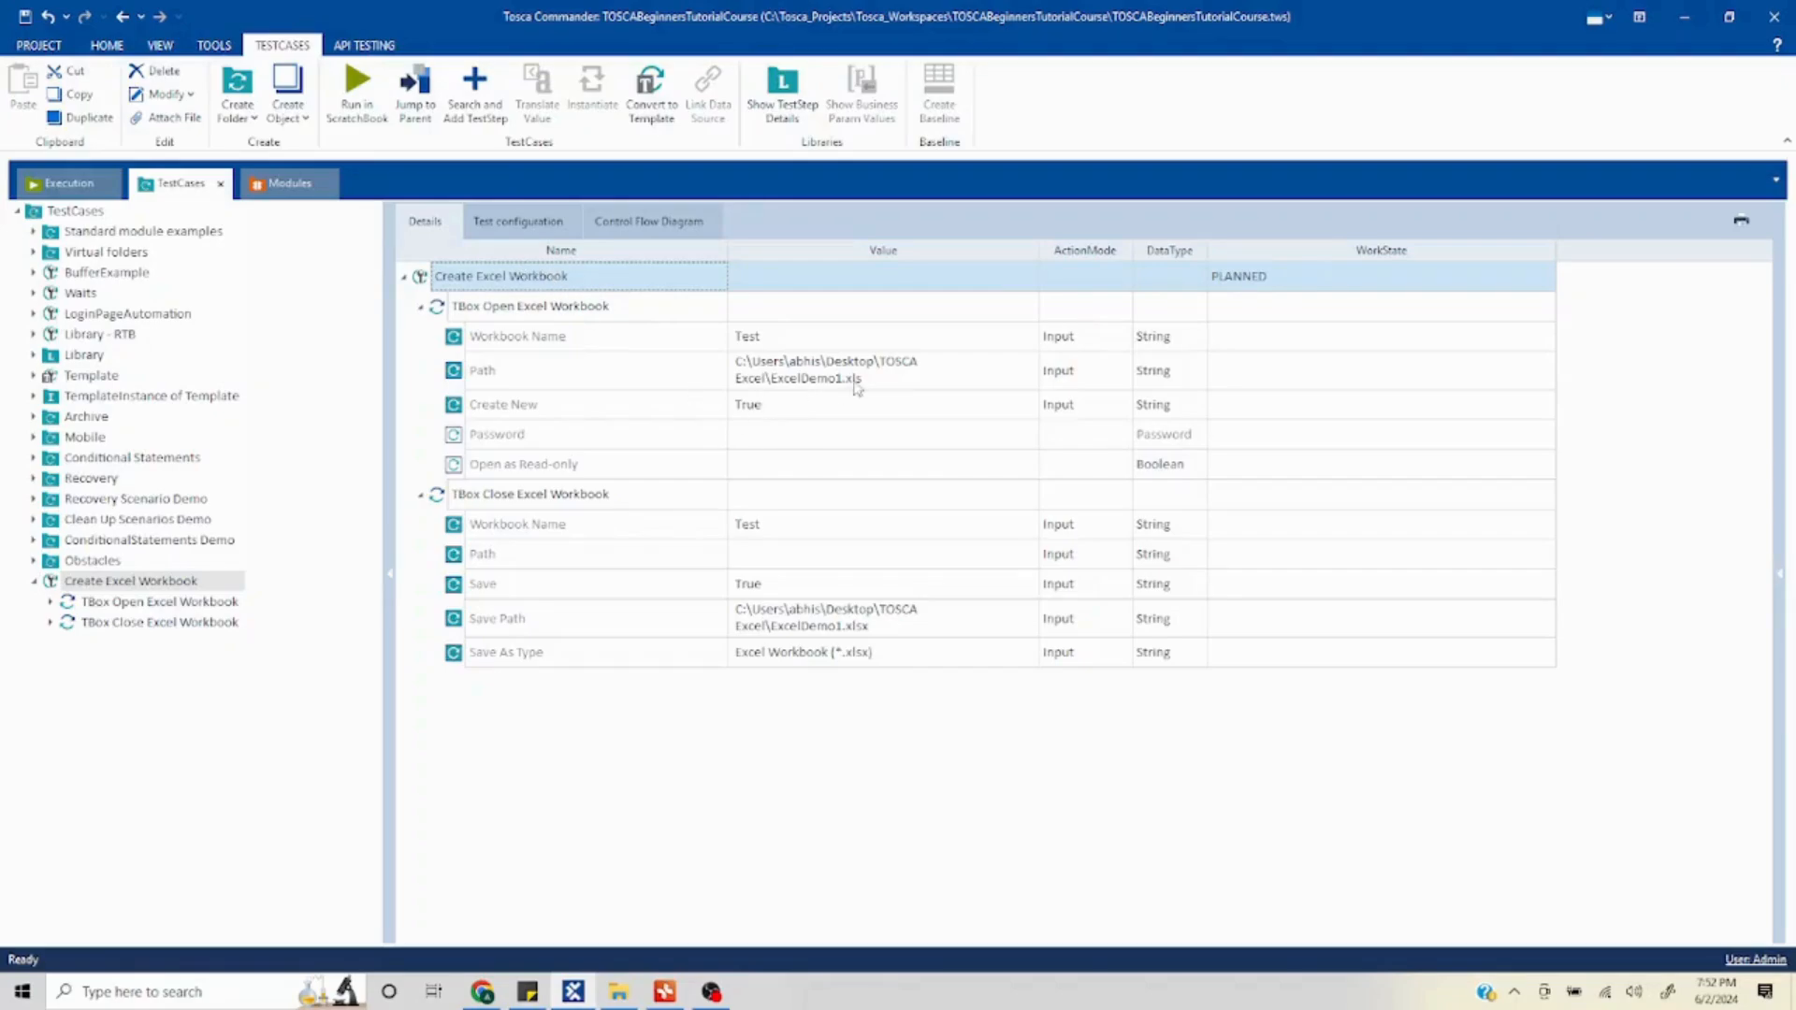
{"action": "right_click", "coordinate": [544, 279]}
{"action": "left_click", "coordinate": [693, 378]}
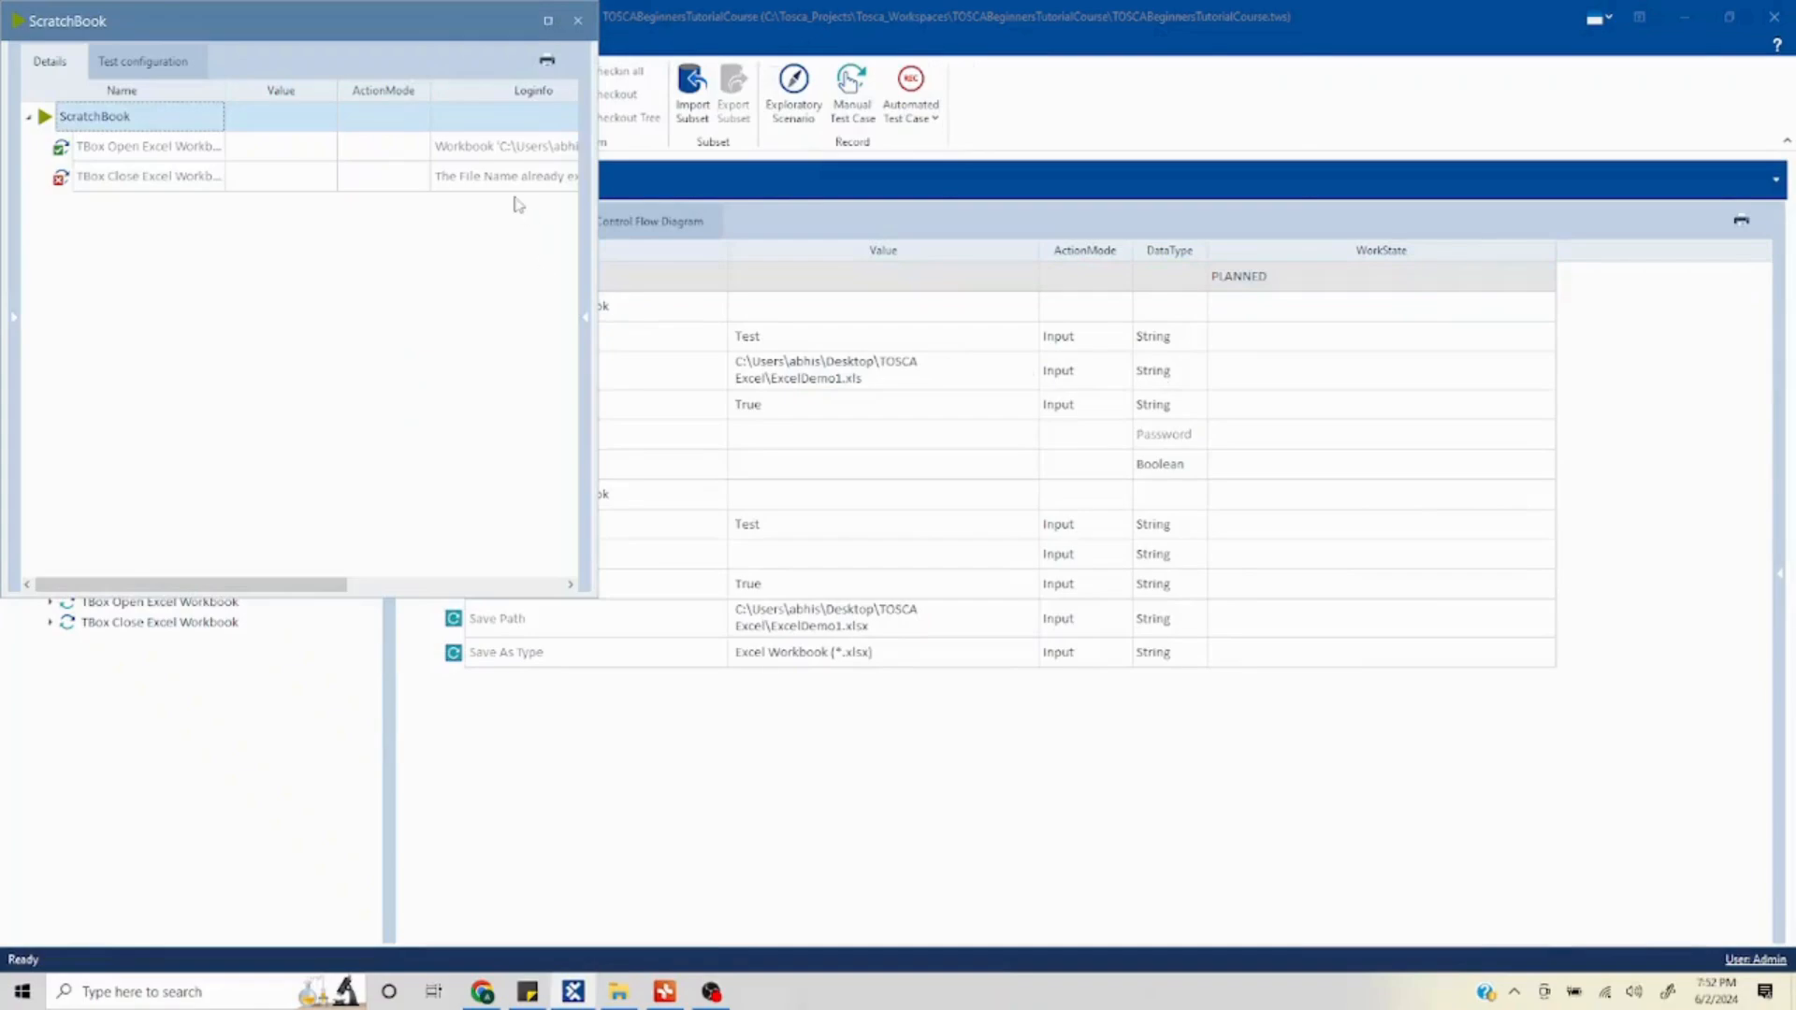
- Expand the TBox Close Excel Workbook log info in the ScratchBook, close it, and switch to the Tosca Excel mind map
{"action": "left_click", "coordinate": [533, 180]}
{"action": "left_click", "coordinate": [569, 181]}
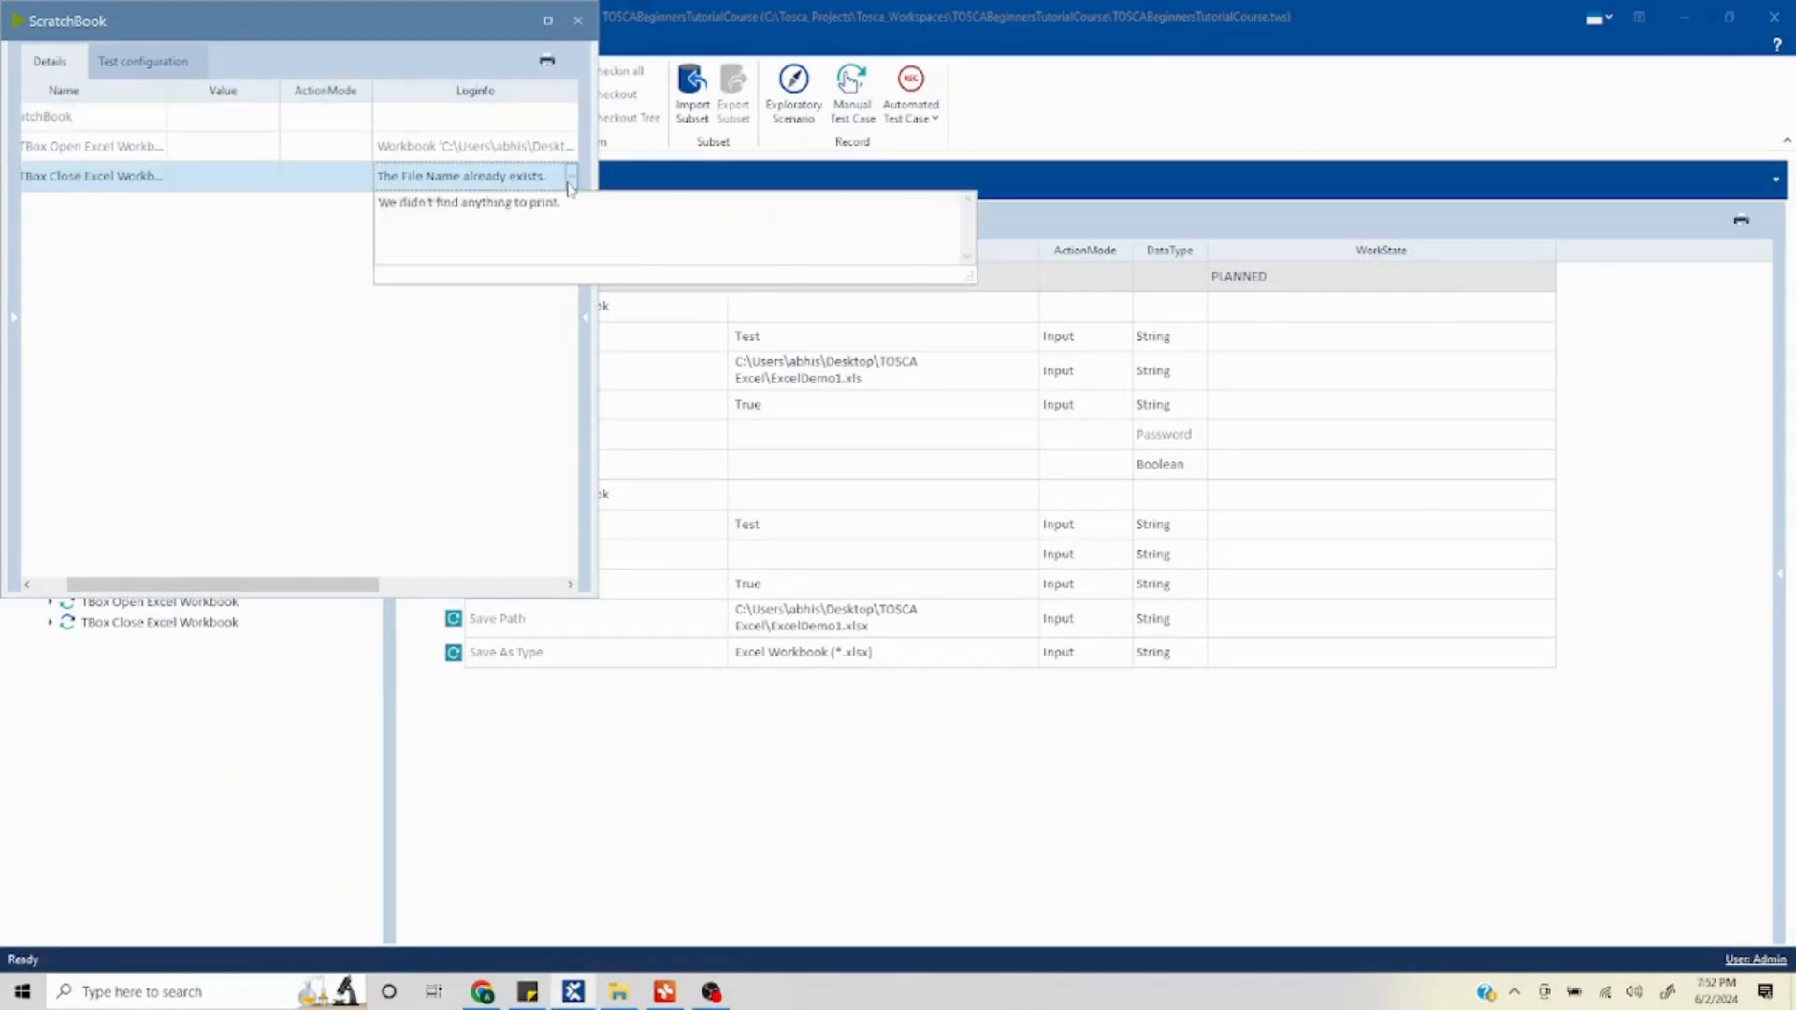
{"action": "left_click", "coordinate": [580, 23]}
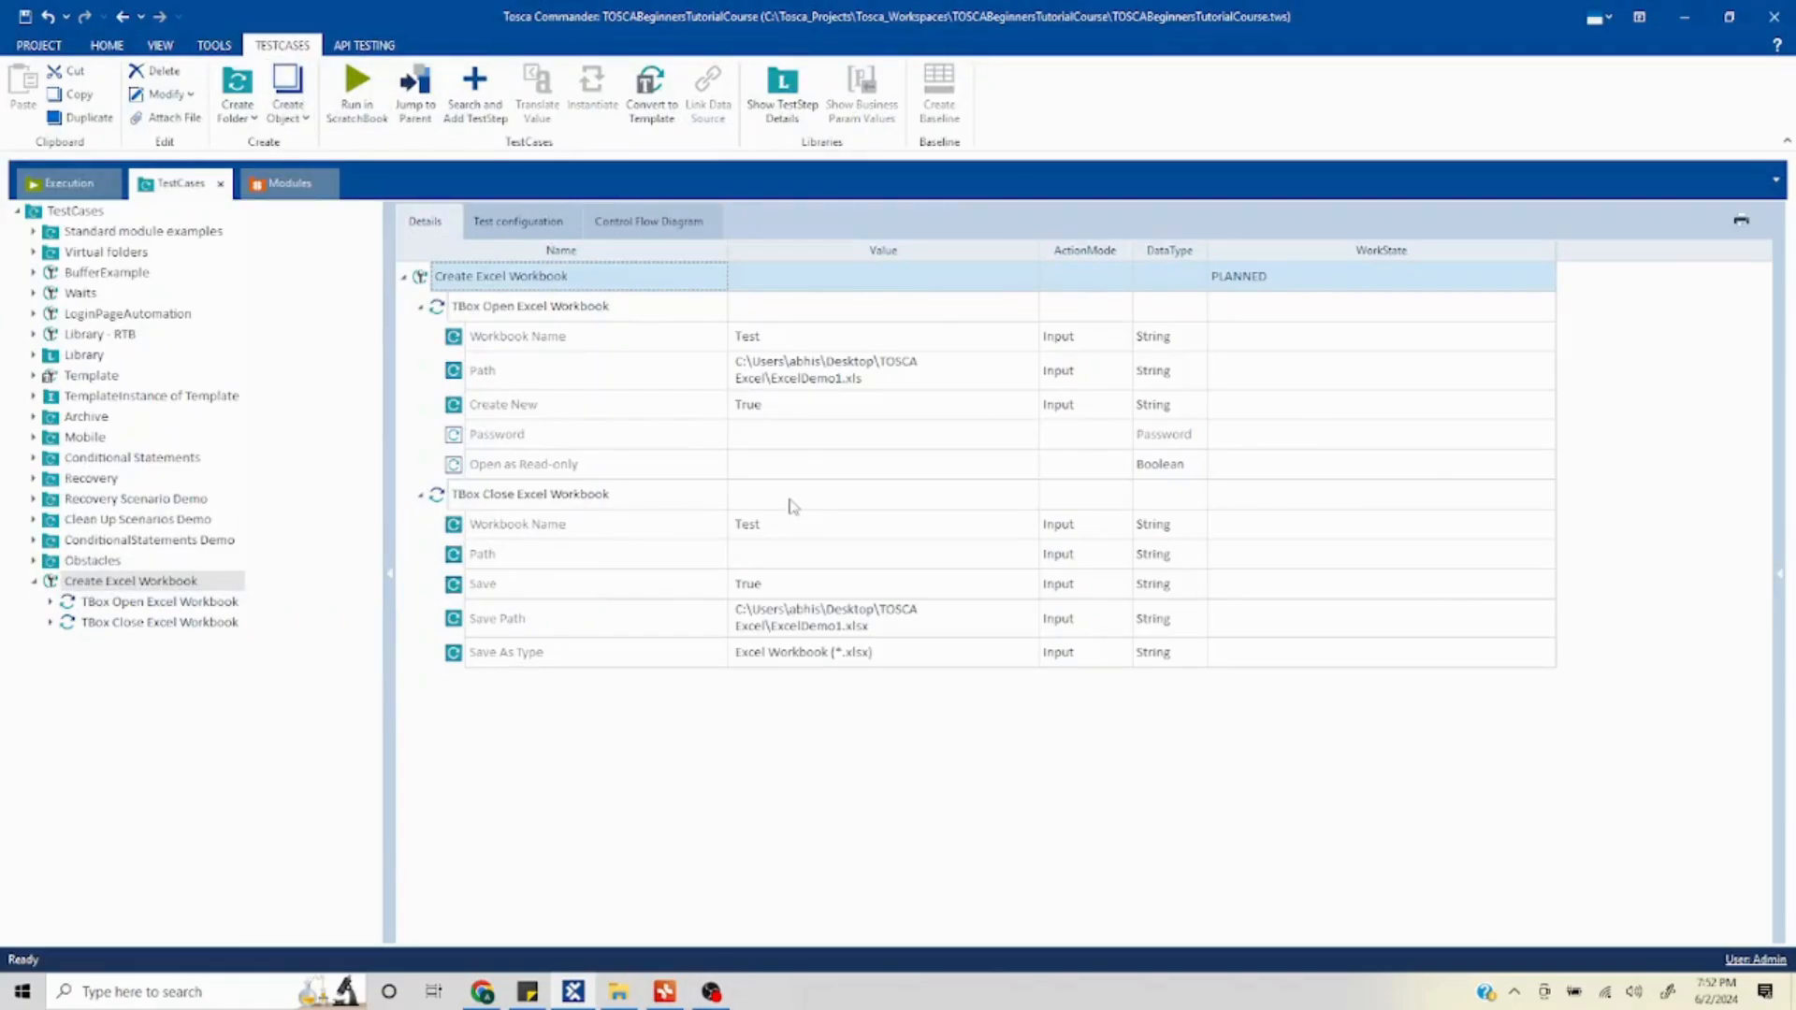
{"action": "left_click", "coordinate": [664, 991]}
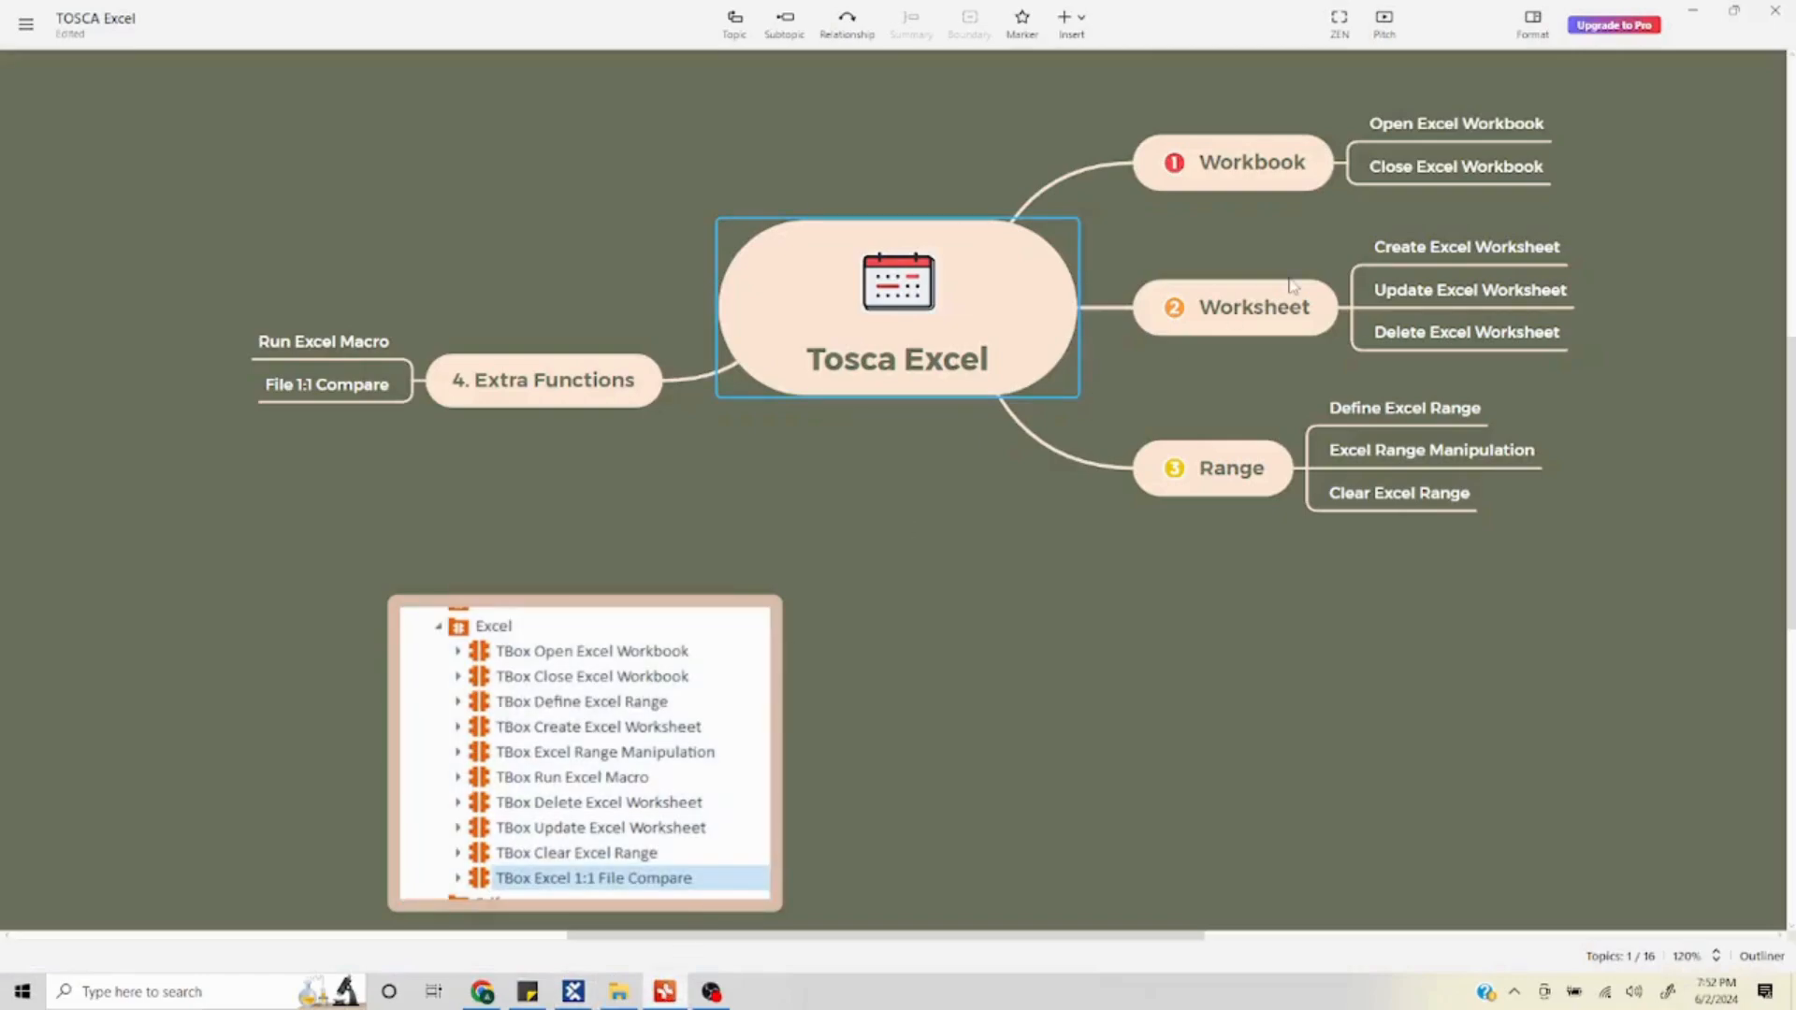